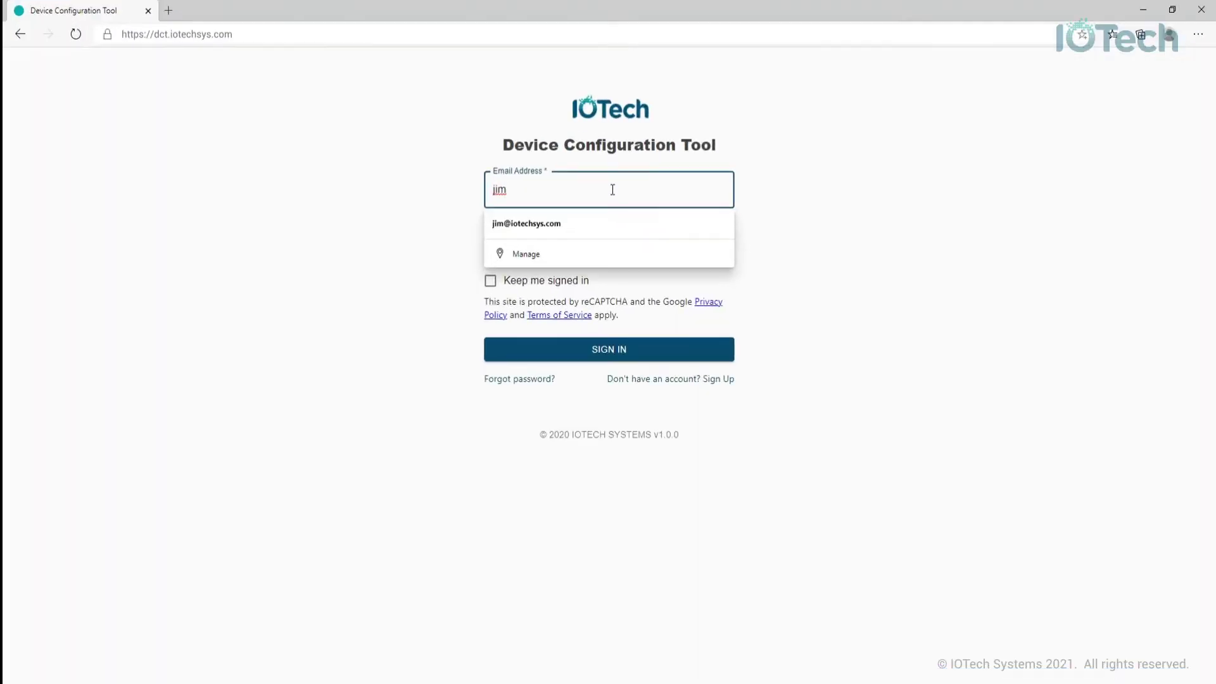
- Enter the account e-mail address and password and submit the sign-in form
{"action": "type", "text": "@iotechsys.com"}
{"action": "key", "text": "Tab"}
{"action": "type", "text": "•••••••••"}
{"action": "key", "text": "Return"}
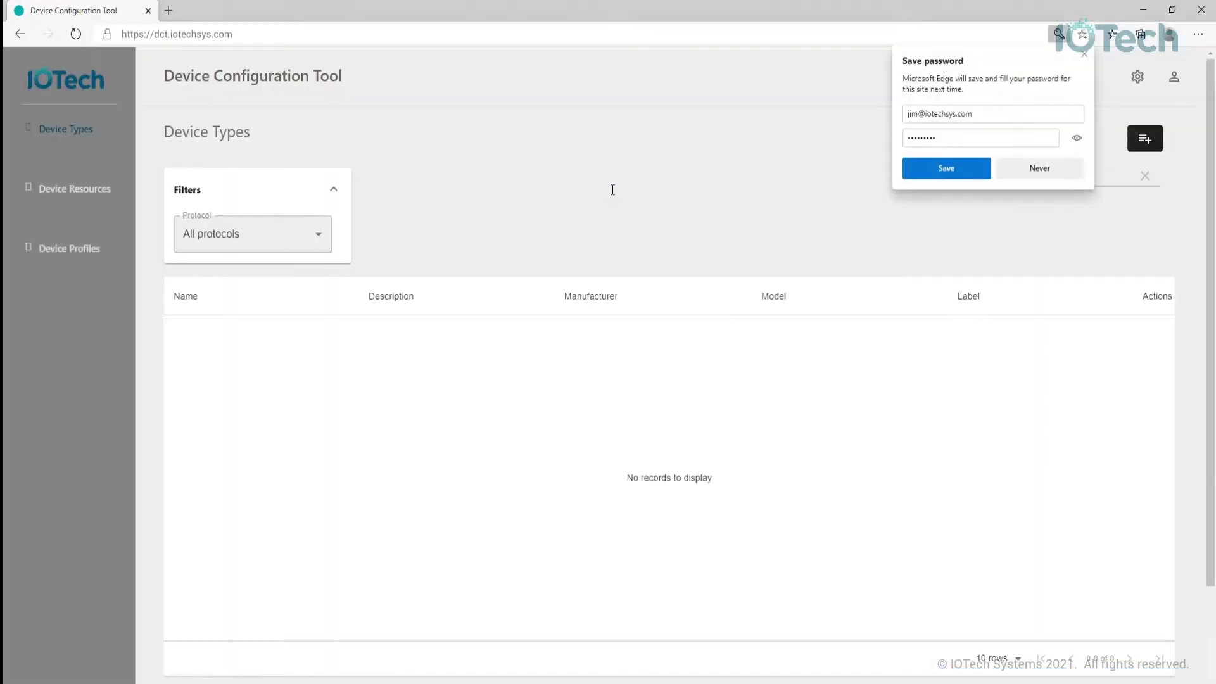
- Dismiss the save-password prompt, review the gpio.yaml sample header, then close that page
{"action": "left_click", "coordinate": [873, 158]}
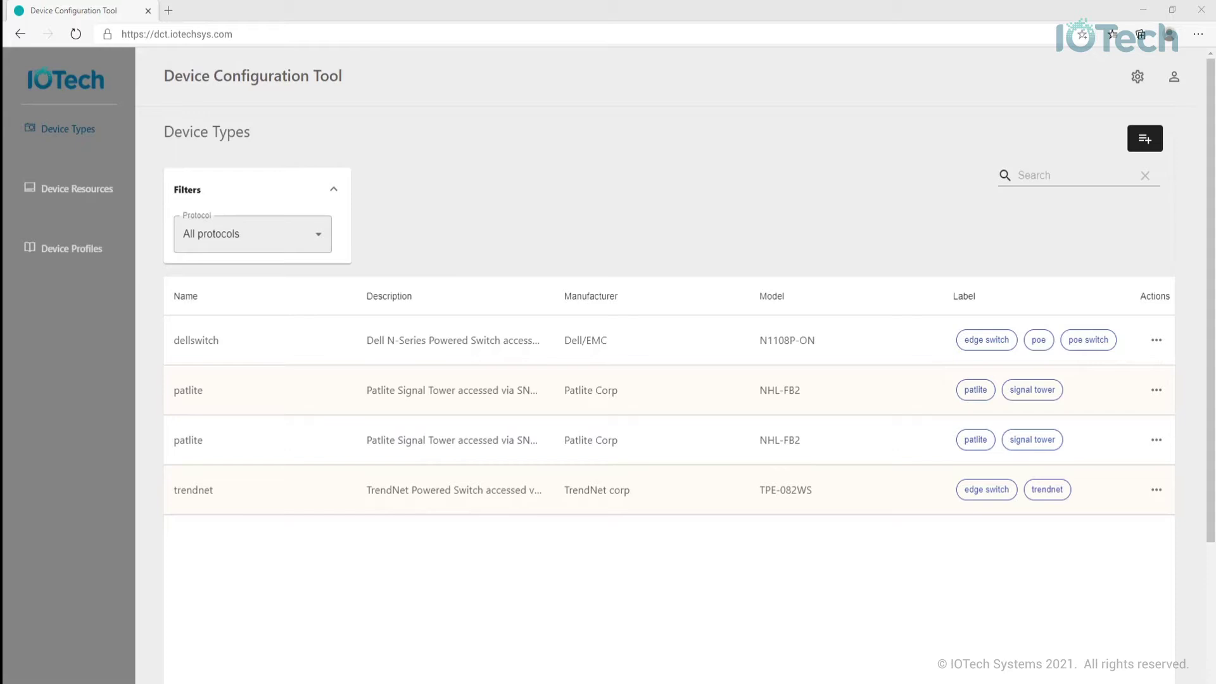
{"action": "key", "text": "alt+Tab"}
{"action": "left_click_drag", "start_coordinate": [475, 271], "coordinate": [338, 28]}
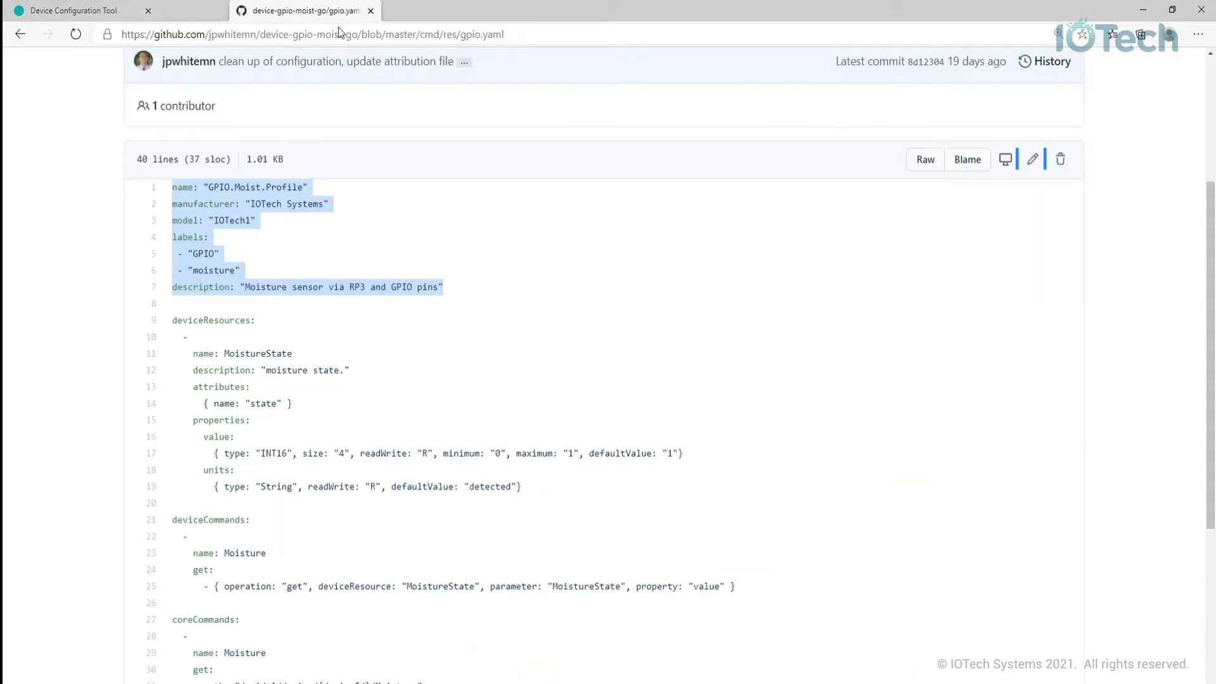
{"action": "left_click_drag", "start_coordinate": [469, 310], "coordinate": [162, 193]}
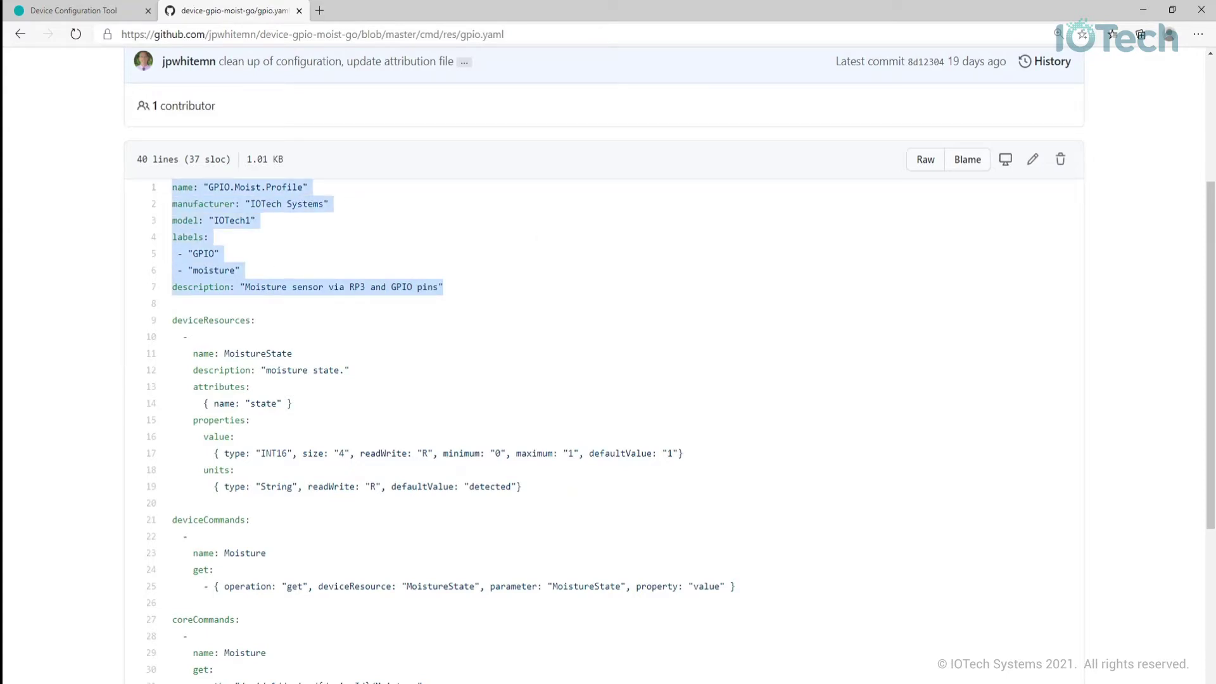
{"action": "key", "text": "ctrl+w"}
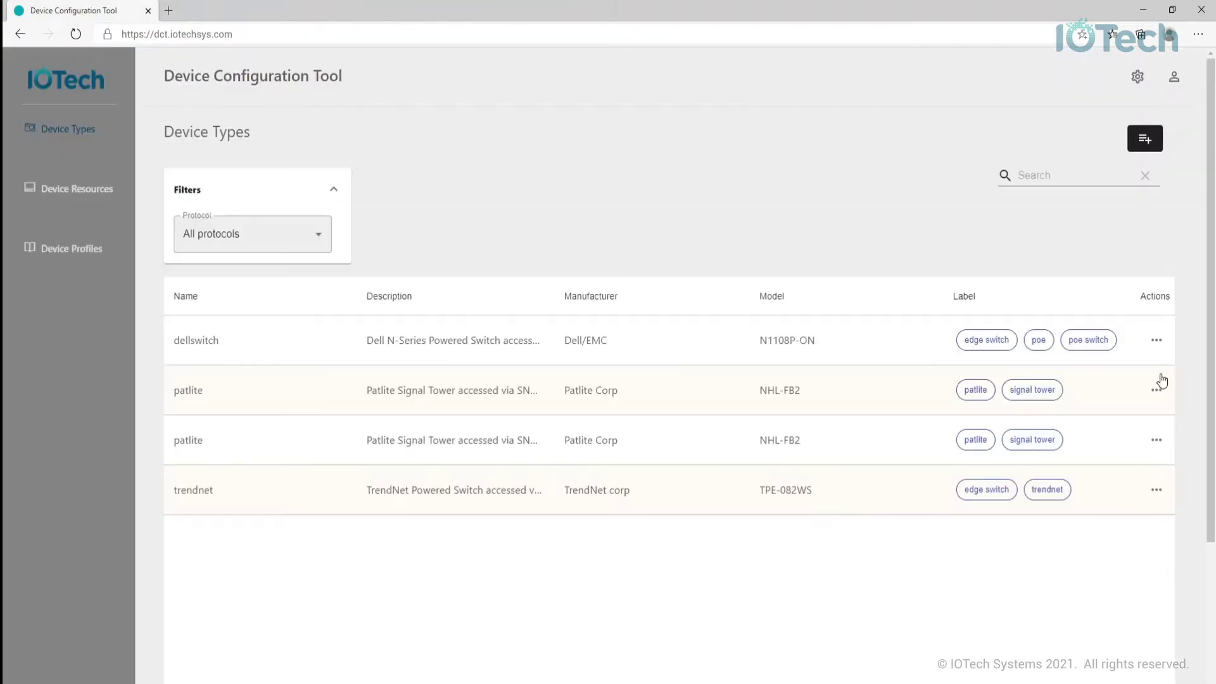
{"action": "left_click", "coordinate": [1159, 345]}
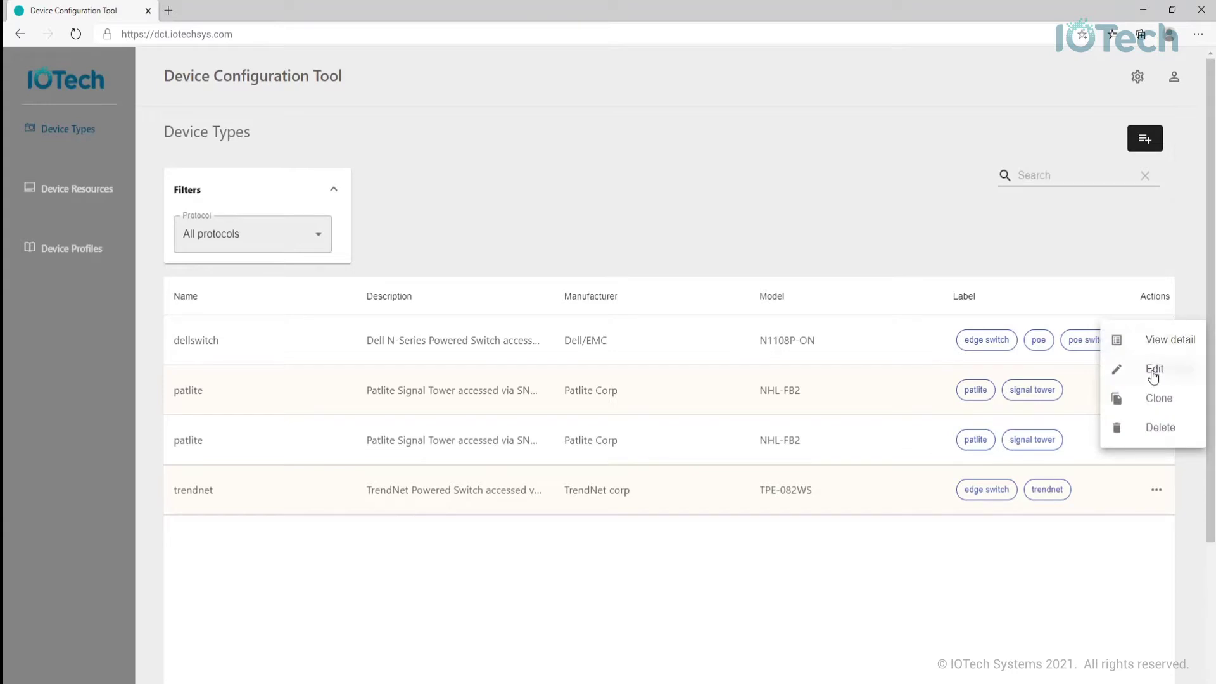
{"action": "left_click", "coordinate": [1163, 351]}
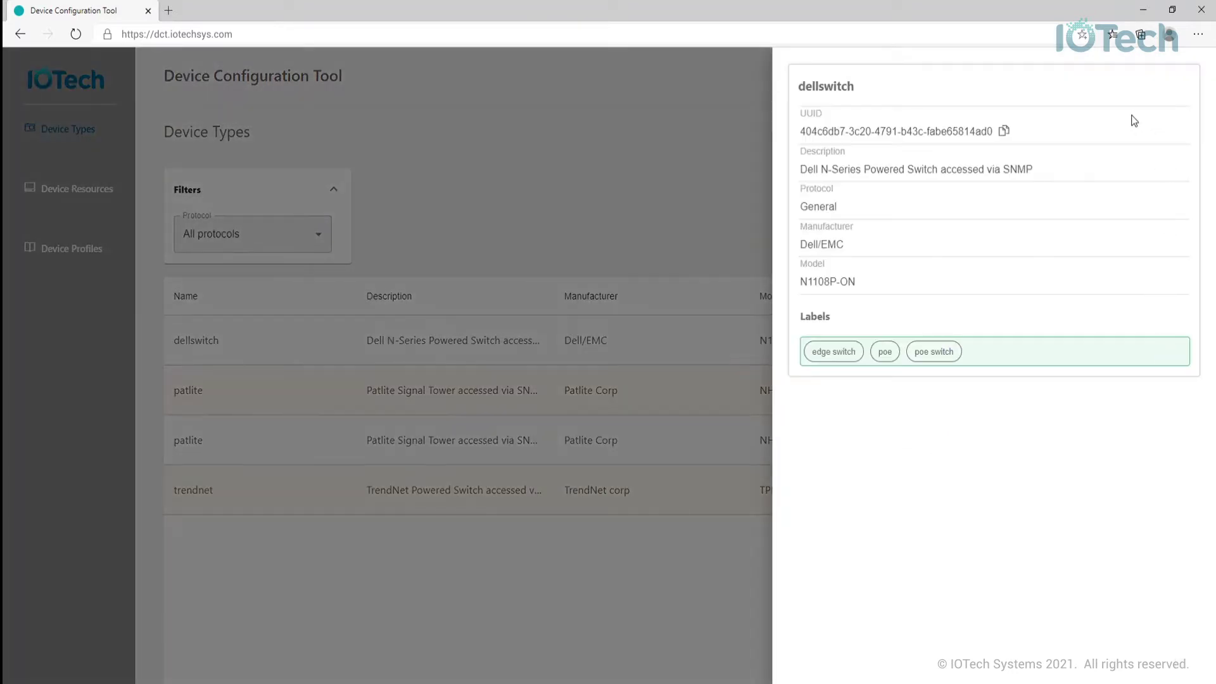
{"action": "left_click", "coordinate": [700, 150]}
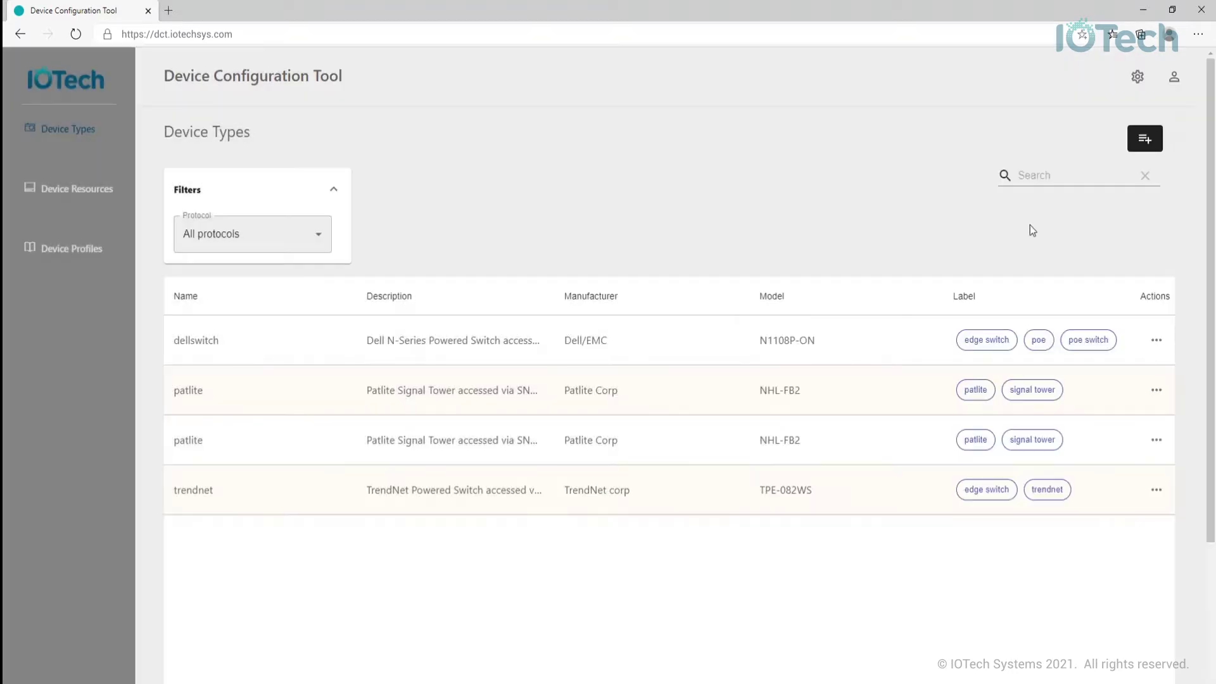
{"action": "left_click", "coordinate": [1159, 344]}
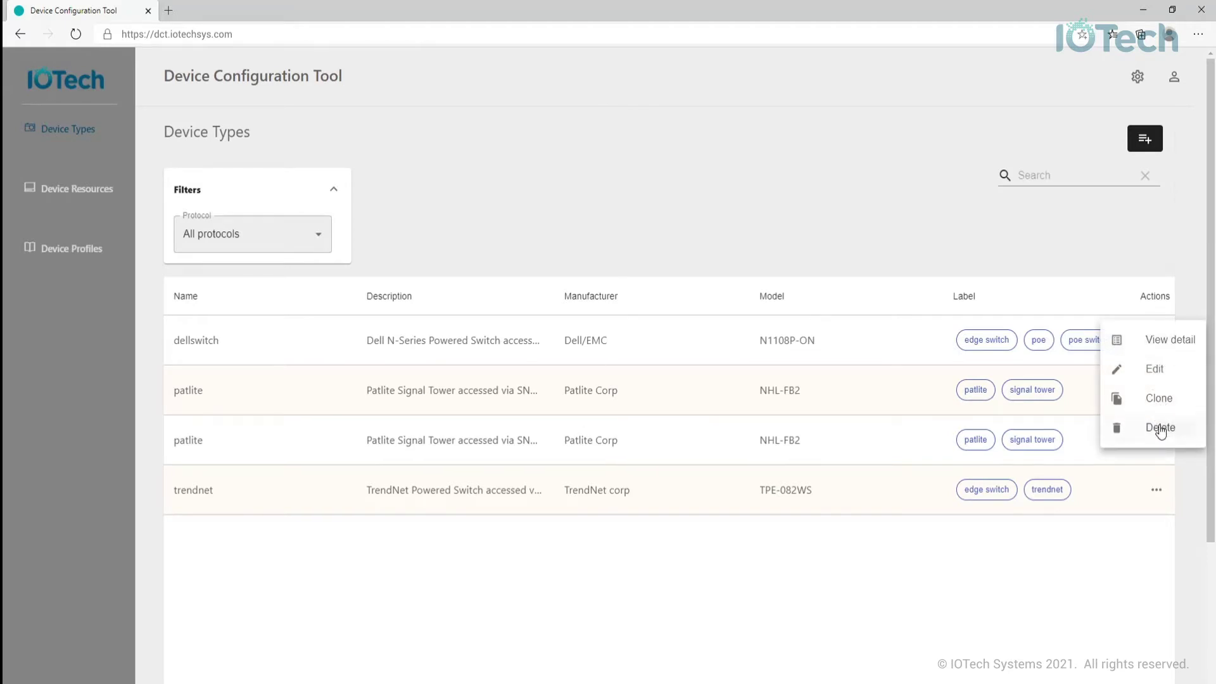
{"action": "left_click", "coordinate": [318, 231]}
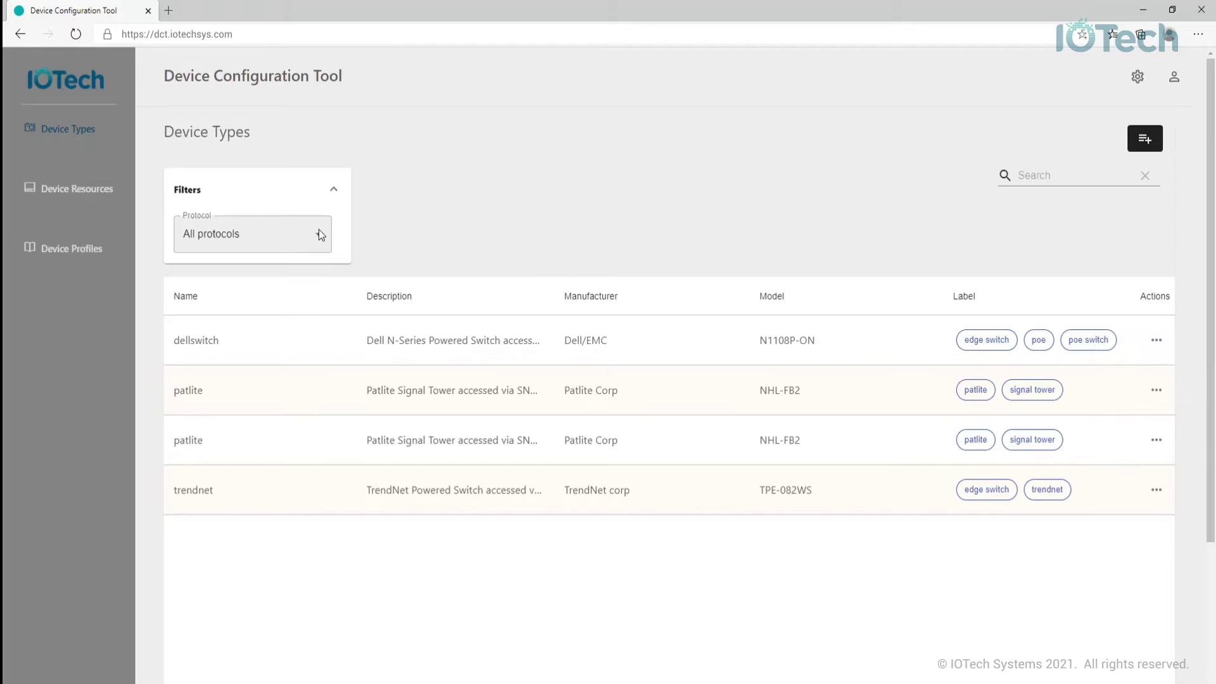
{"action": "left_click", "coordinate": [316, 235]}
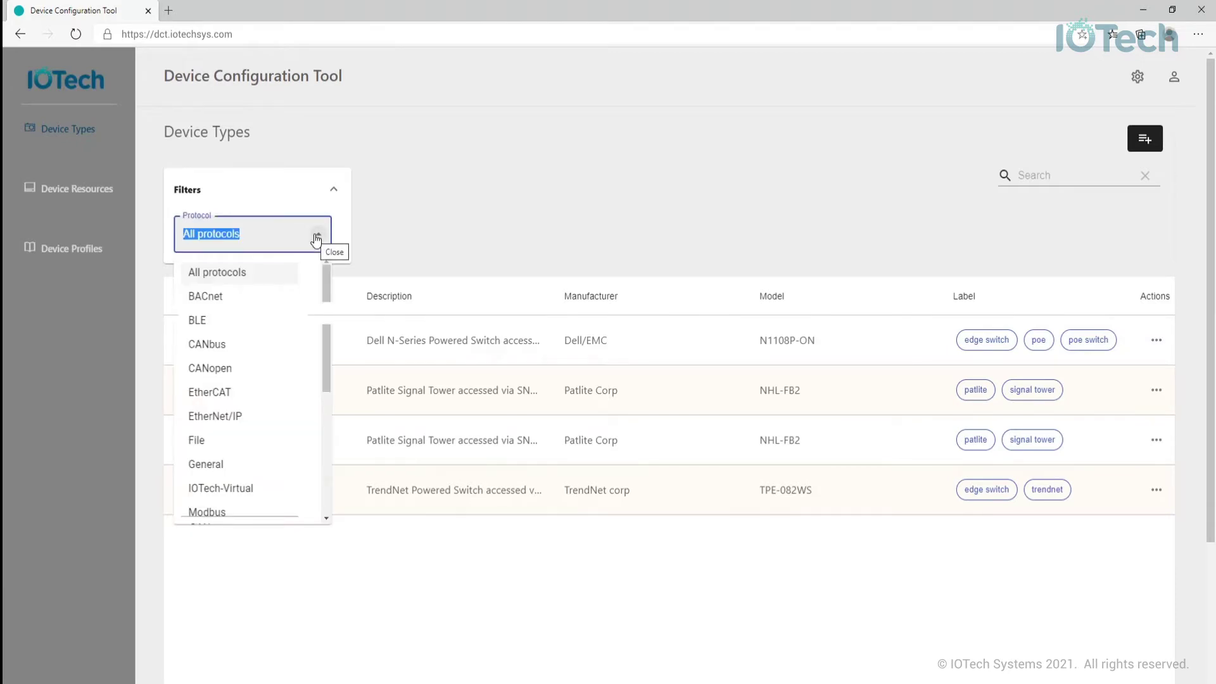
{"action": "type", "text": "Modbus"}
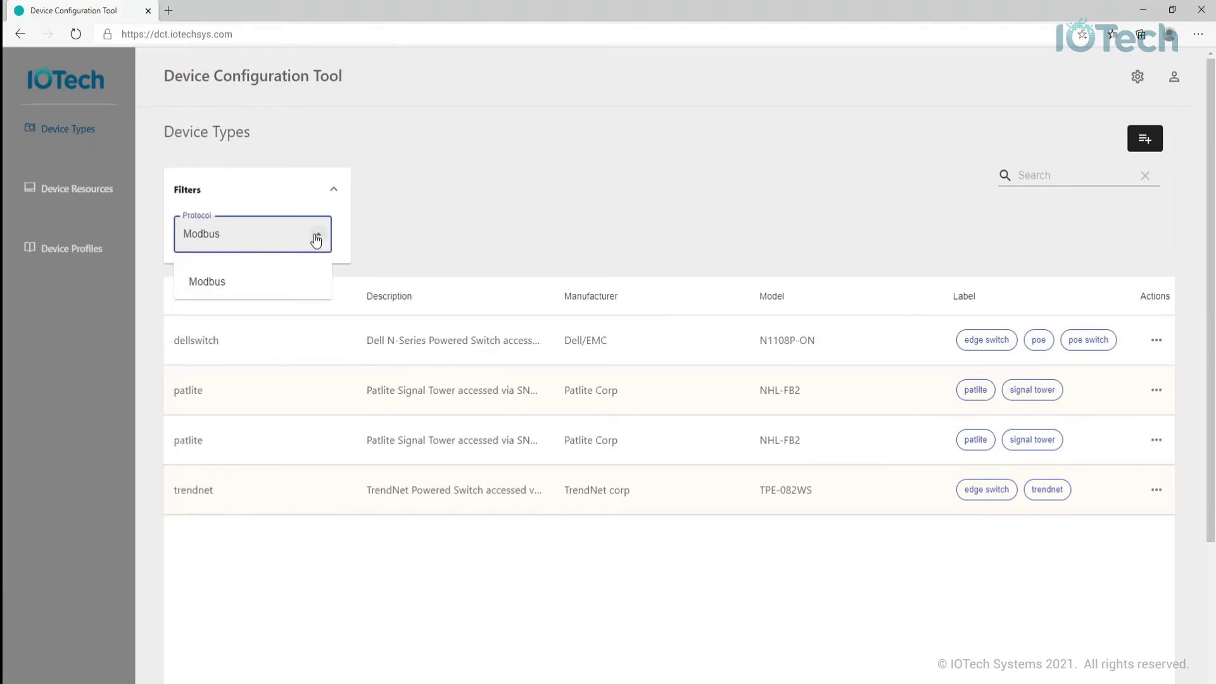
{"action": "left_click", "coordinate": [215, 281]}
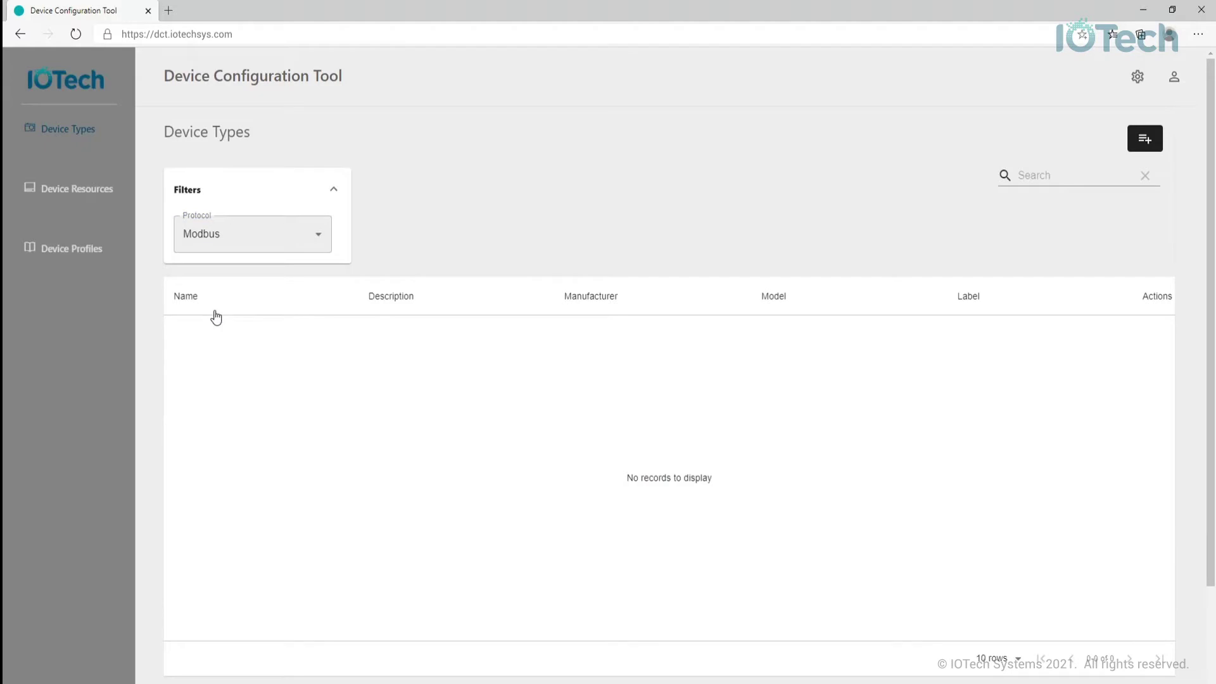
{"action": "left_click", "coordinate": [322, 240]}
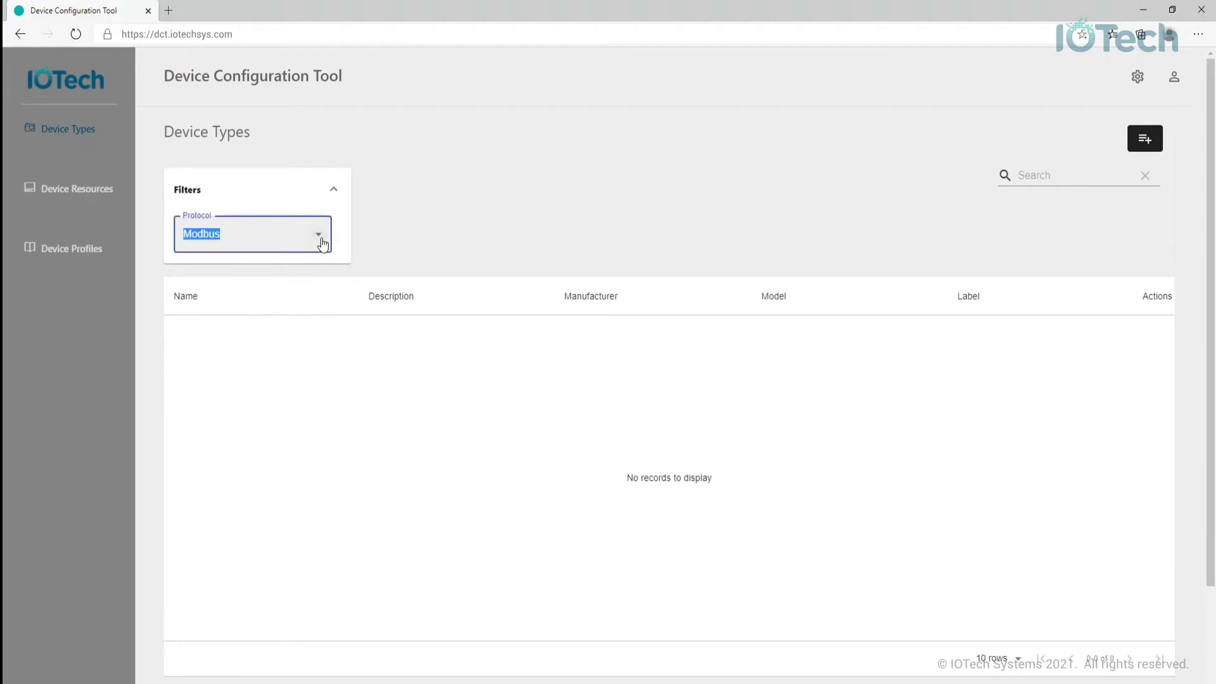
{"action": "left_click", "coordinate": [322, 241]}
{"action": "left_click", "coordinate": [222, 271]}
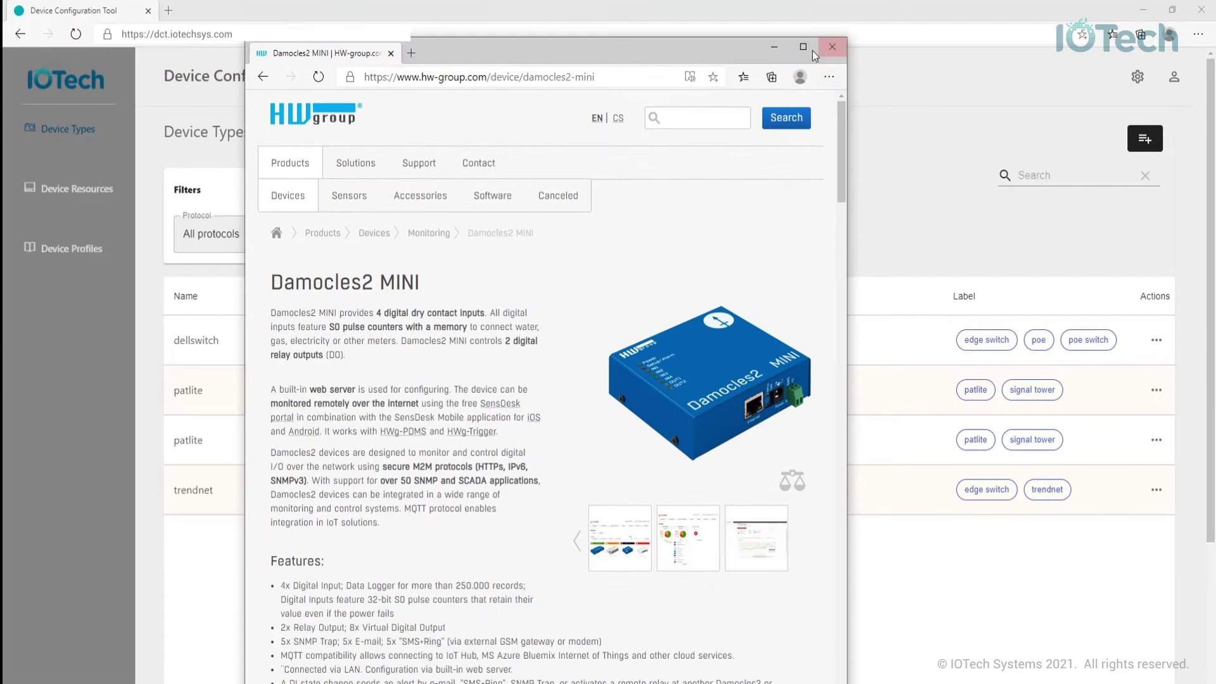
{"action": "left_click", "coordinate": [807, 48]}
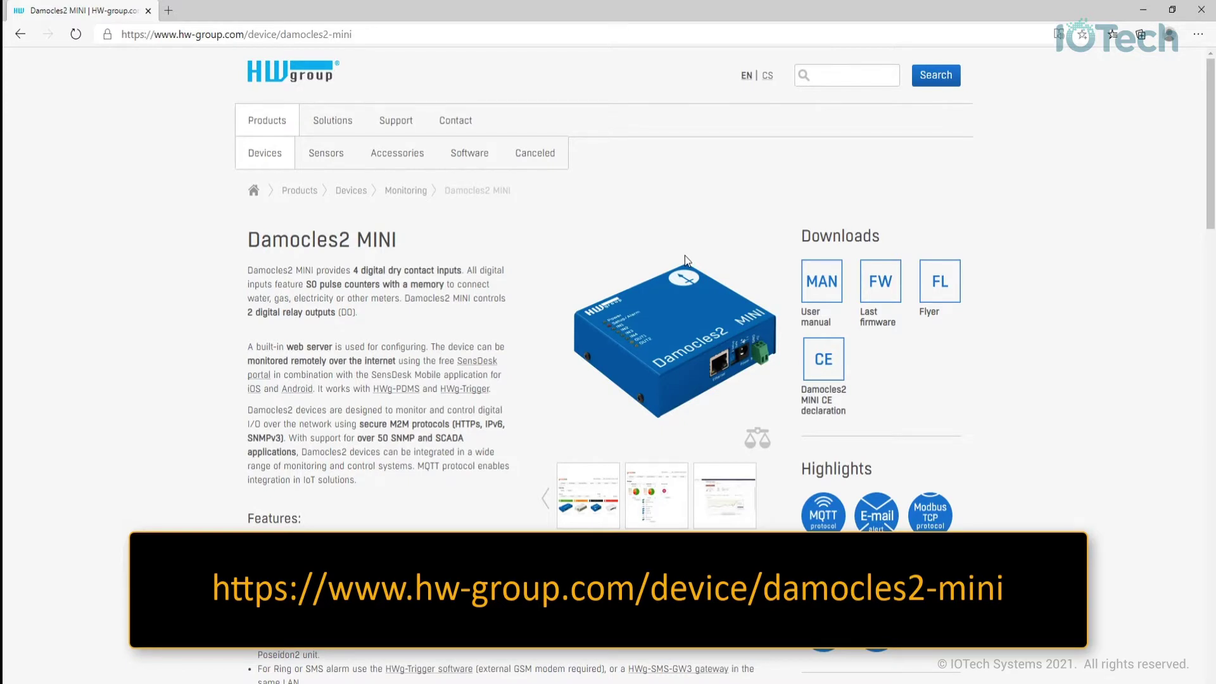
{"action": "left_click", "coordinate": [1208, 8]}
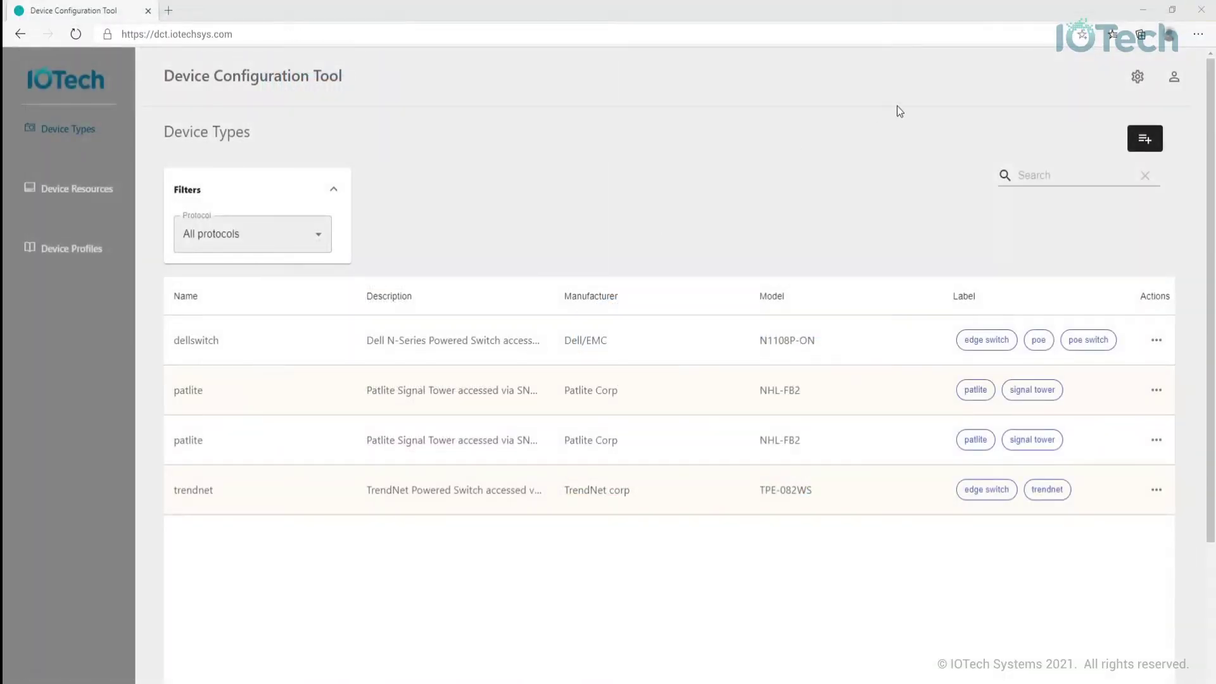
- Start a Modbus device type Damocles2, 'Modbus TCP Digital I/O Unit', by HW Group, model Damocles2 Mini
{"action": "left_click", "coordinate": [1141, 141]}
{"action": "left_click", "coordinate": [582, 185]}
{"action": "left_click", "coordinate": [380, 435]}
{"action": "left_click", "coordinate": [340, 239]}
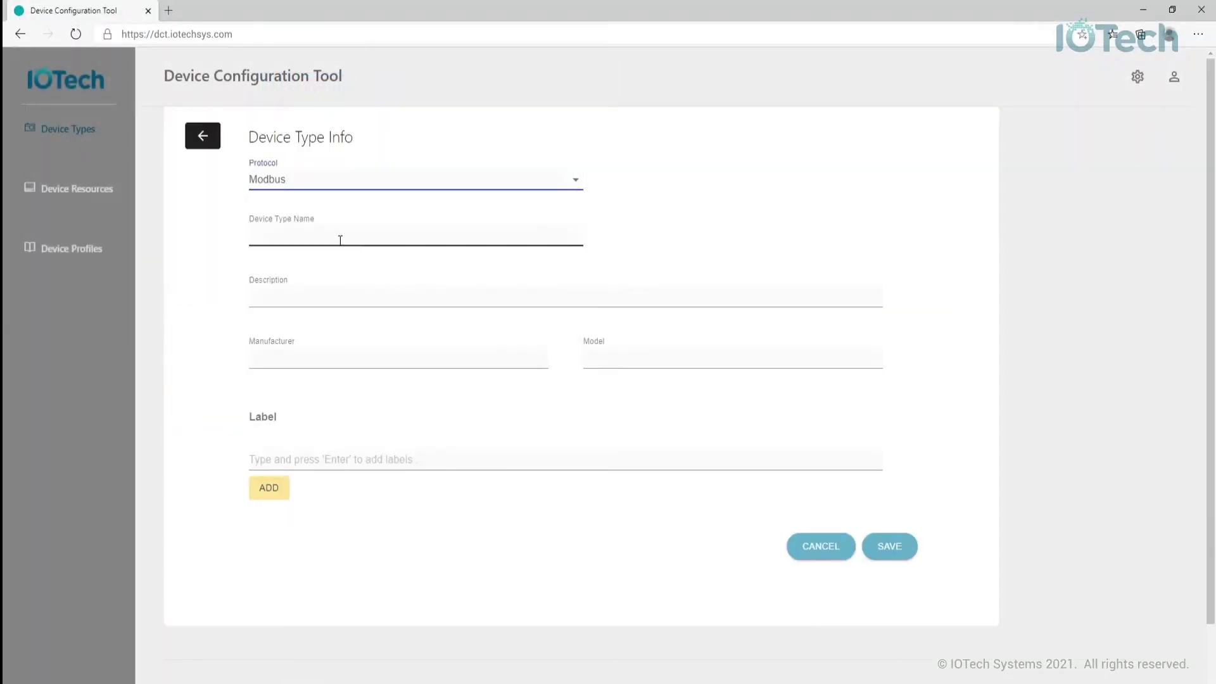
{"action": "type", "text": "Damocles2"}
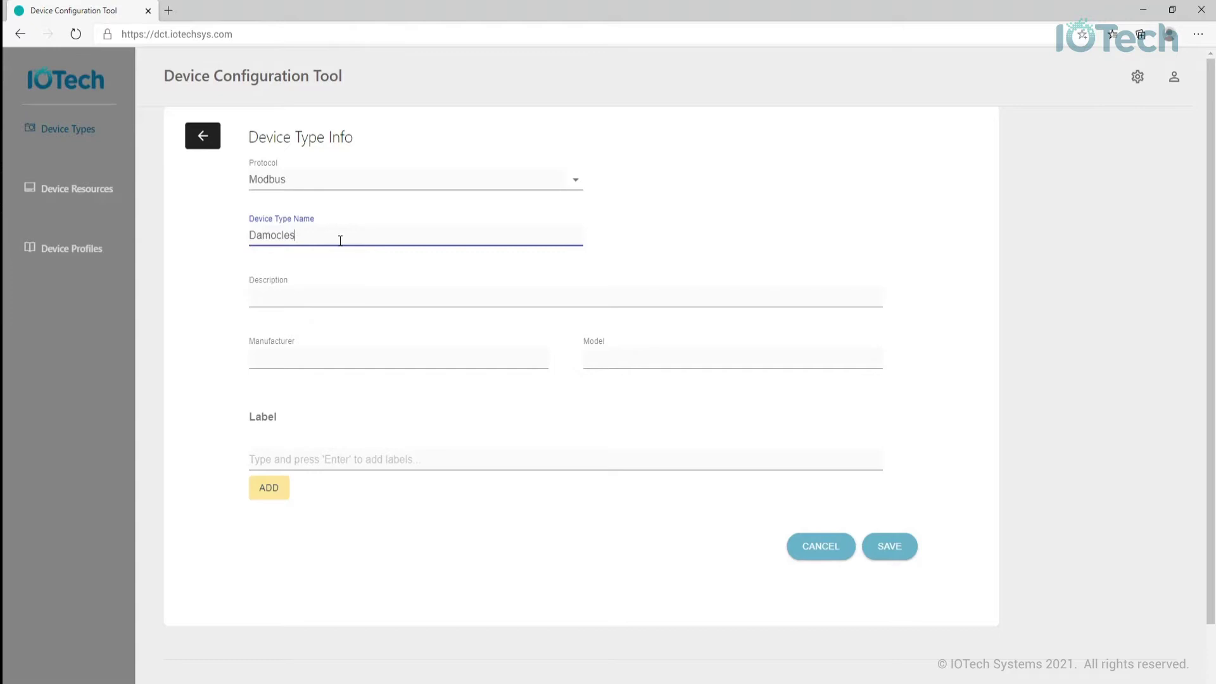
{"action": "key", "text": "Tab"}
{"action": "type", "text": "Modbus "}
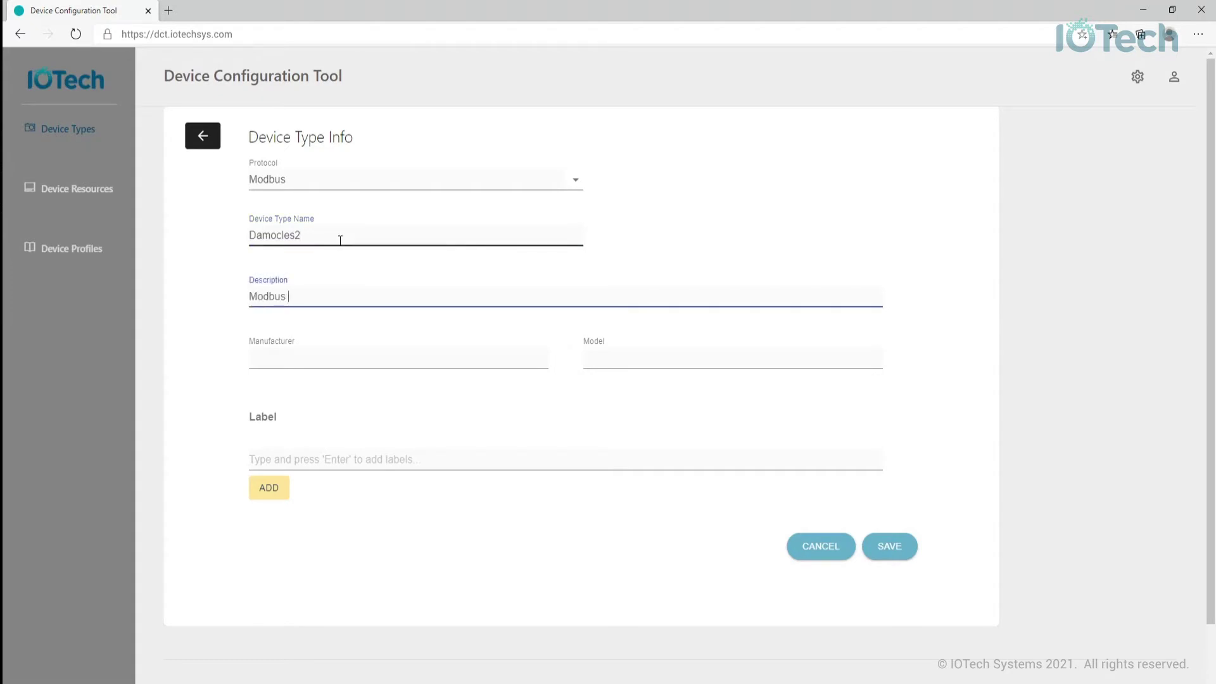
{"action": "type", "text": "TCP Digital I/O Unit"}
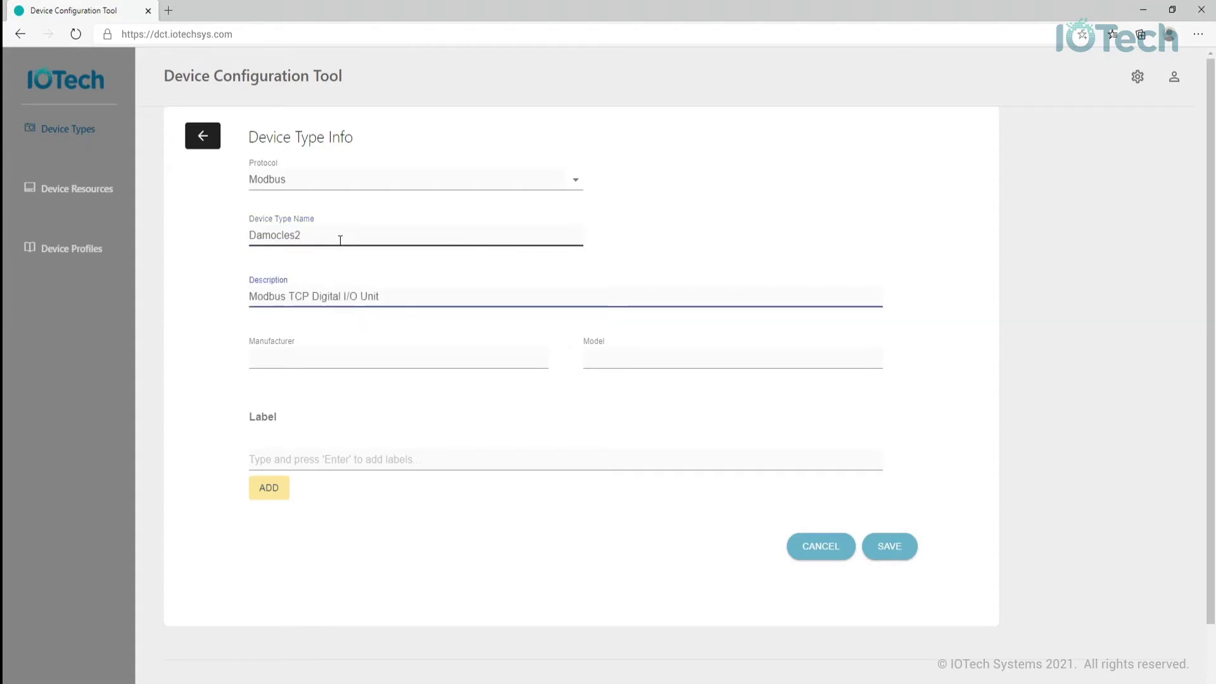
{"action": "key", "text": "Tab"}
{"action": "type", "text": "HW Group"}
{"action": "key", "text": "Tab"}
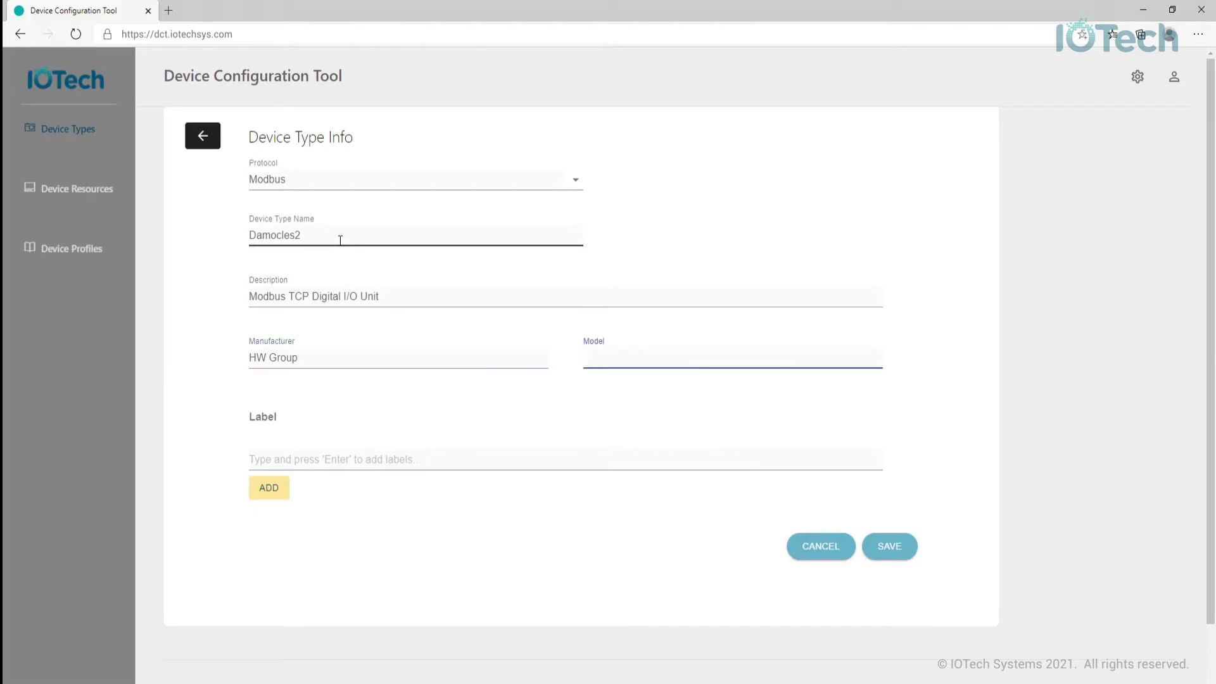
{"action": "type", "text": "Damocles2 Mini"}
- Add the labels Modbus and Digital and save the device type
{"action": "key", "text": "Tab"}
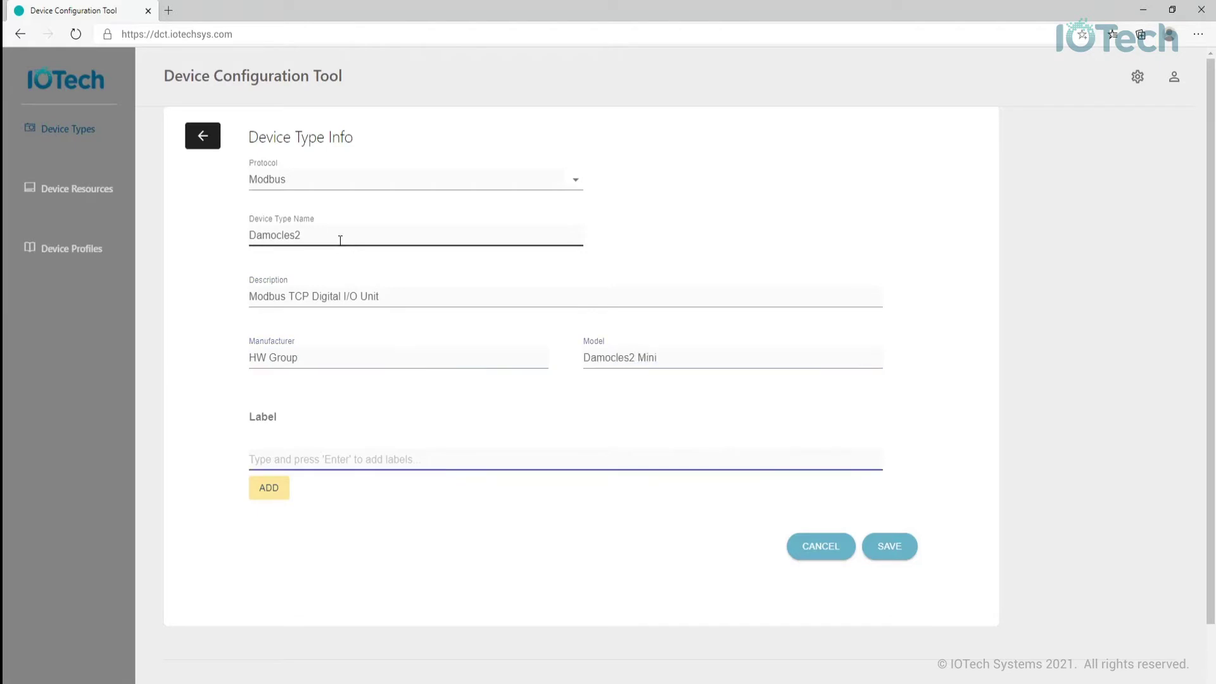
{"action": "type", "text": "Modbus"}
{"action": "left_click", "coordinate": [279, 488]}
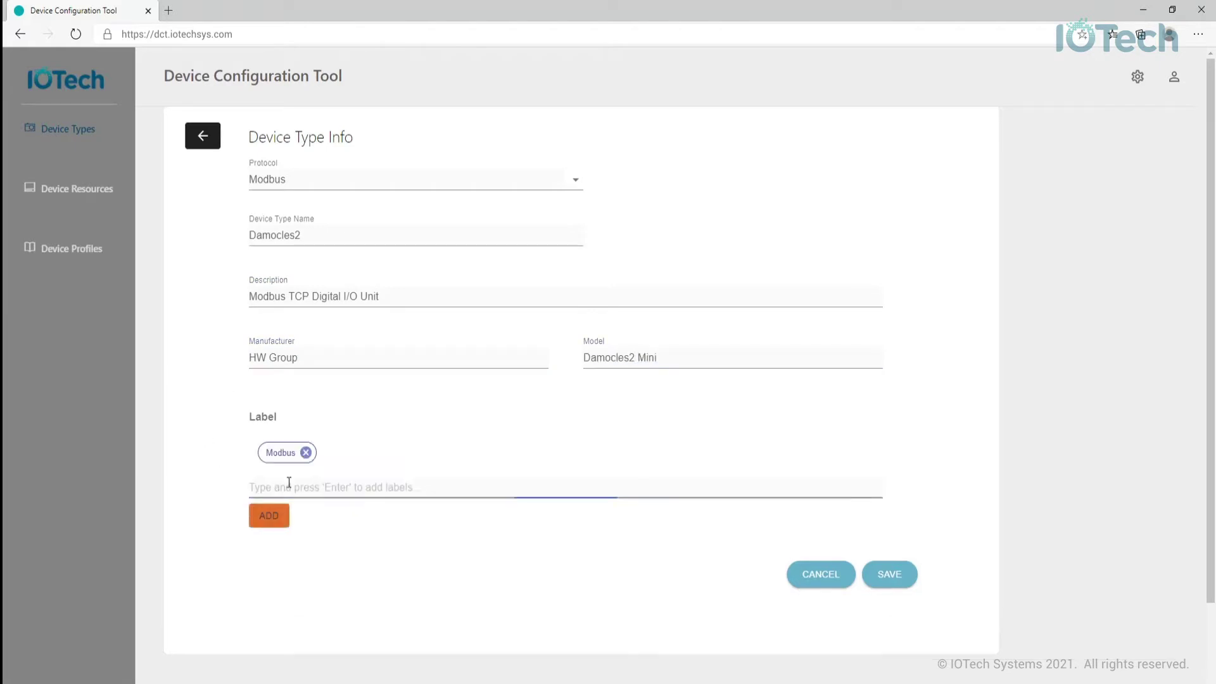
{"action": "left_click", "coordinate": [292, 487]}
{"action": "type", "text": "Digital"}
{"action": "left_click", "coordinate": [268, 516]}
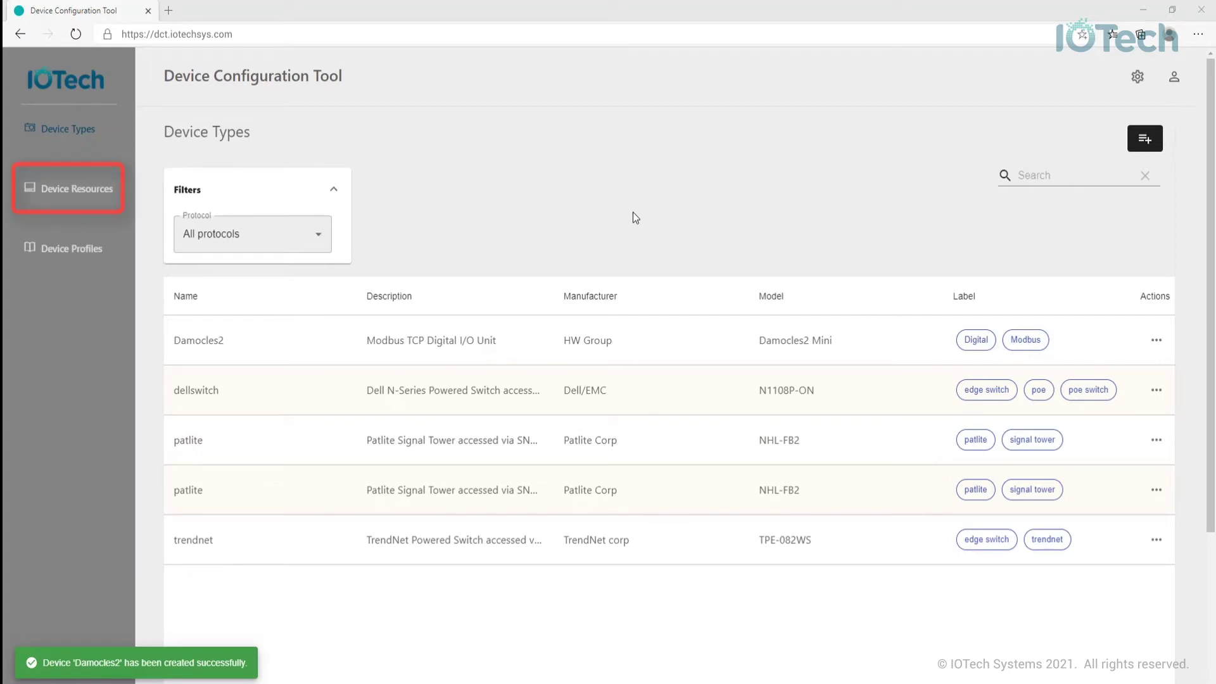
- Show Device Resources with dellswitch expanded, briefly opening and closing FirmwareCurrentState's actions menu
{"action": "left_click", "coordinate": [84, 198]}
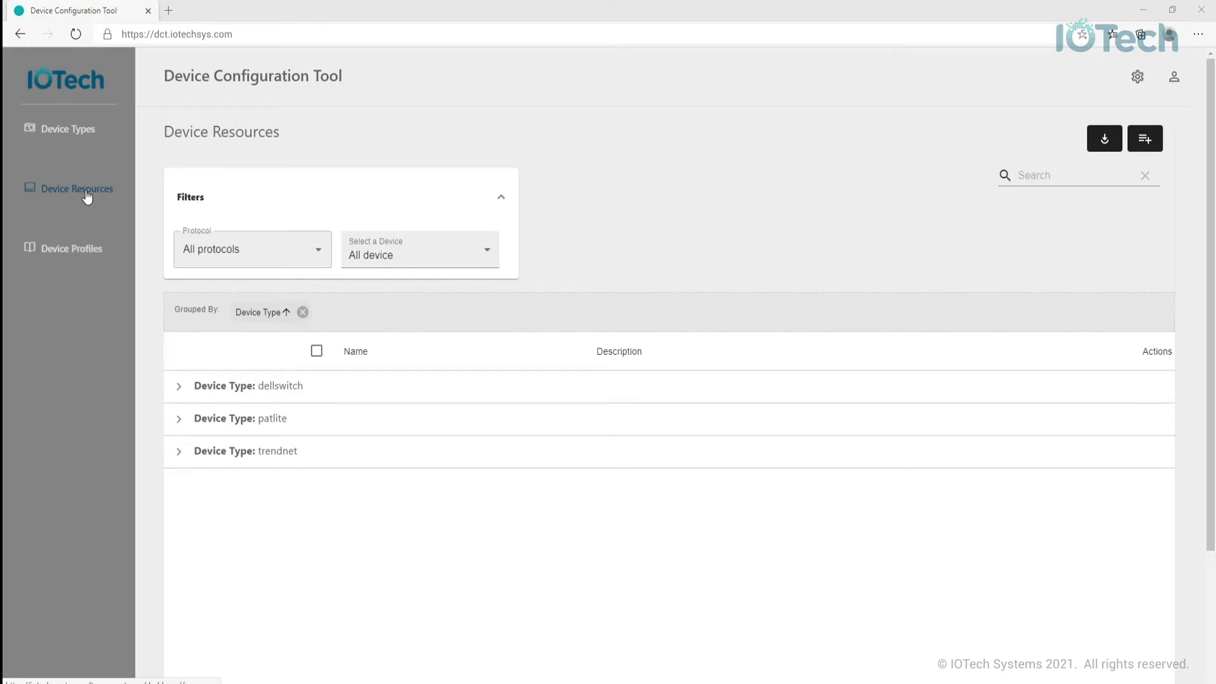
{"action": "left_click", "coordinate": [179, 386]}
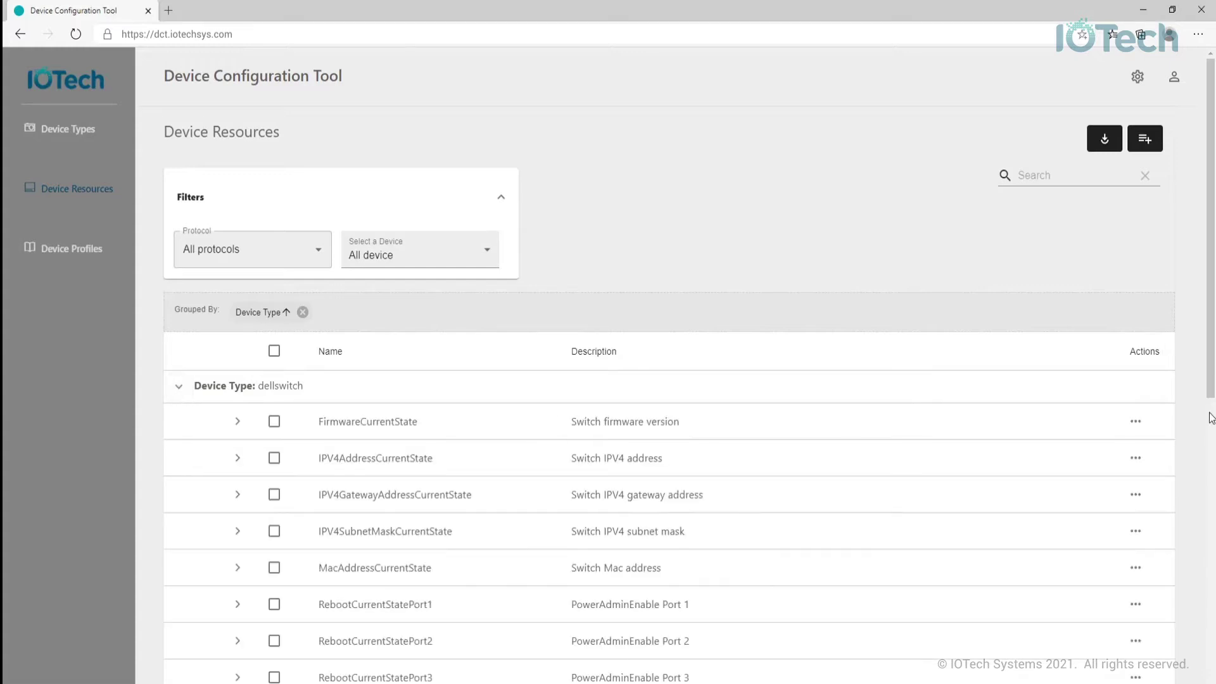
{"action": "left_click", "coordinate": [1137, 422]}
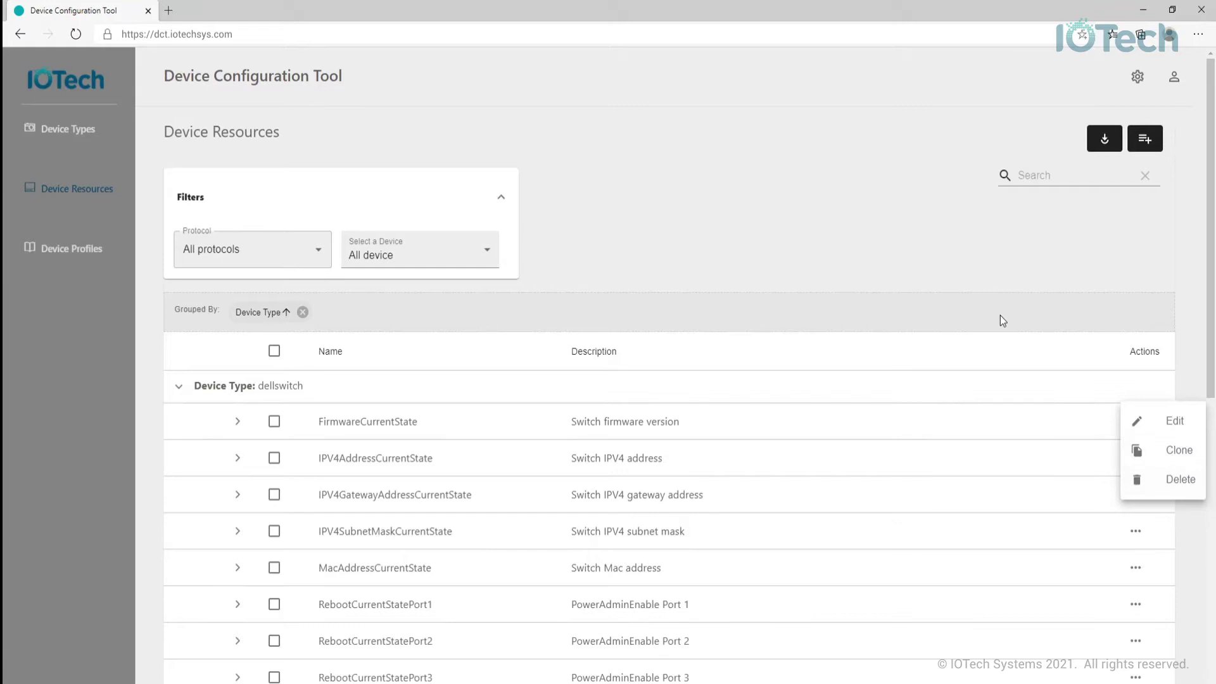
{"action": "left_click", "coordinate": [752, 272]}
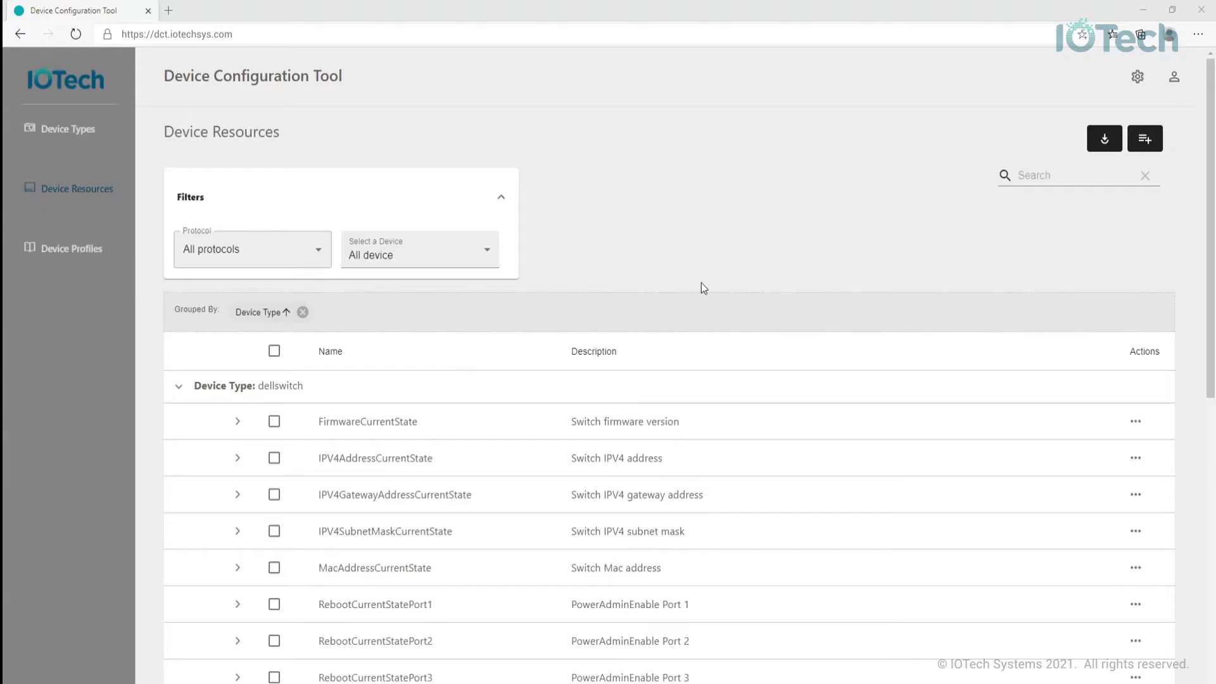
- Begin a Modbus resource for device Damocles2 and open a blank resource information form
{"action": "left_click", "coordinate": [1153, 142]}
{"action": "left_click", "coordinate": [564, 200]}
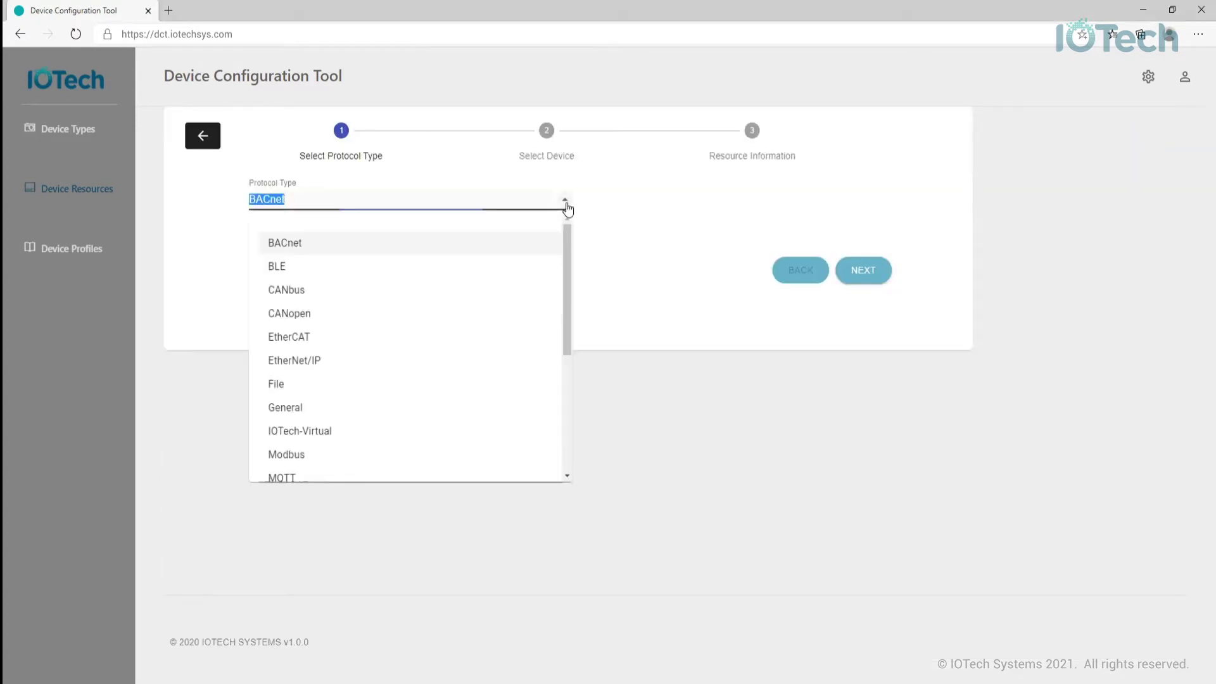
{"action": "left_click", "coordinate": [534, 455]}
{"action": "left_click", "coordinate": [860, 278]}
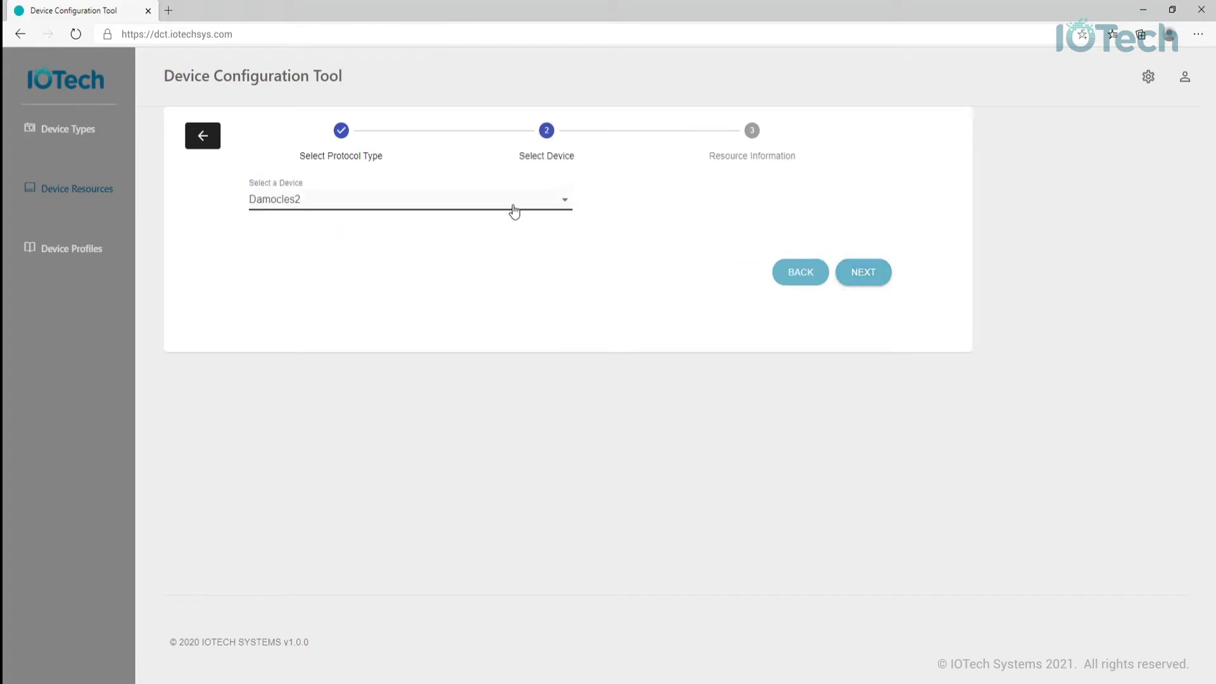
{"action": "left_click", "coordinate": [855, 278]}
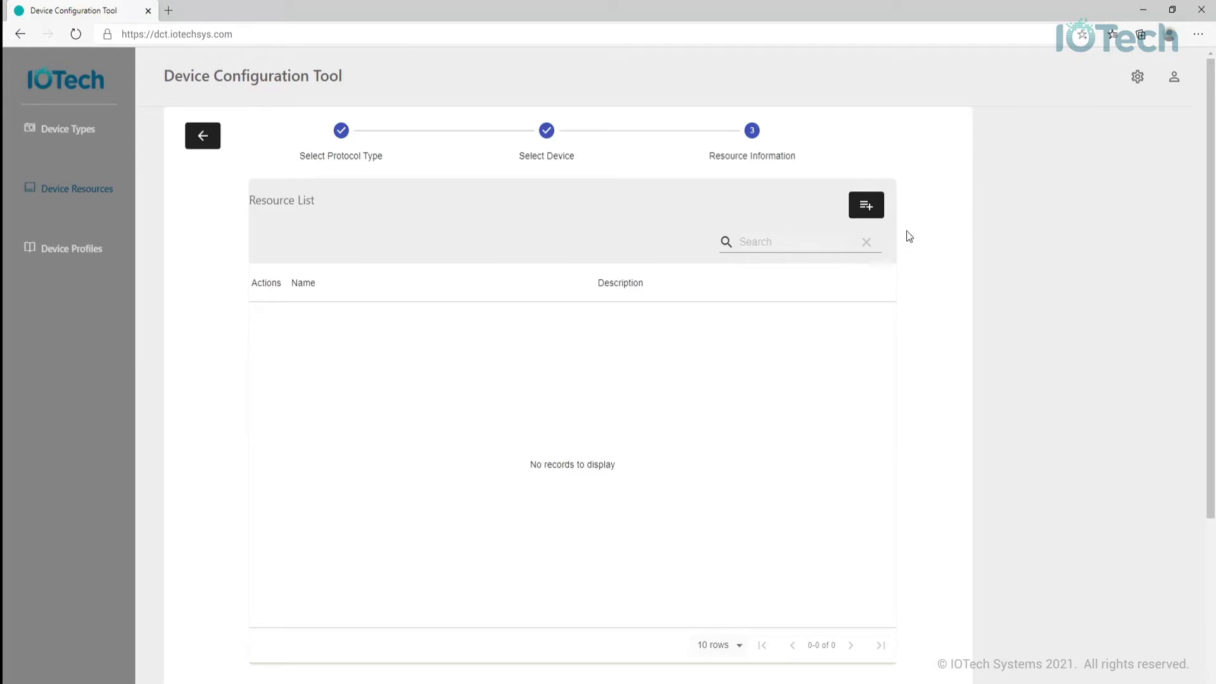
{"action": "left_click", "coordinate": [876, 218]}
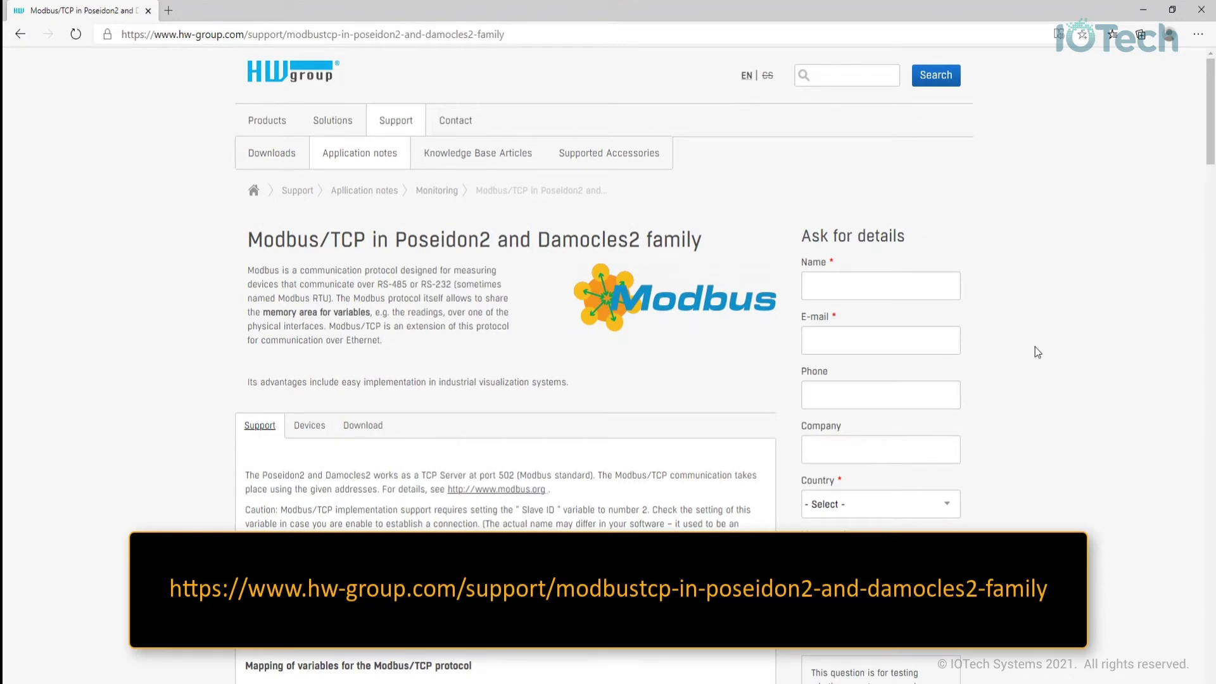
- Scroll the HW Group page down to the Modbus/TCP variable mapping table
{"action": "scroll", "coordinate": [1023, 394], "scroll_direction": "down", "scroll_amount": 9}
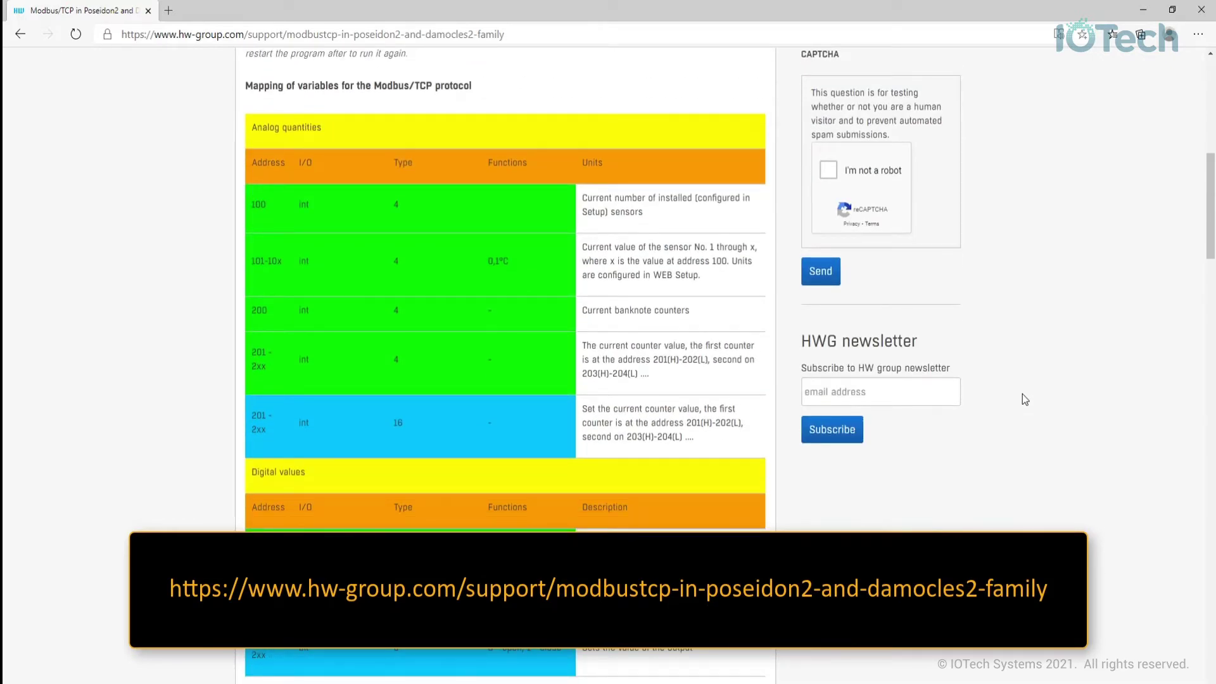
{"action": "scroll", "coordinate": [1025, 399], "scroll_direction": "down", "scroll_amount": 2}
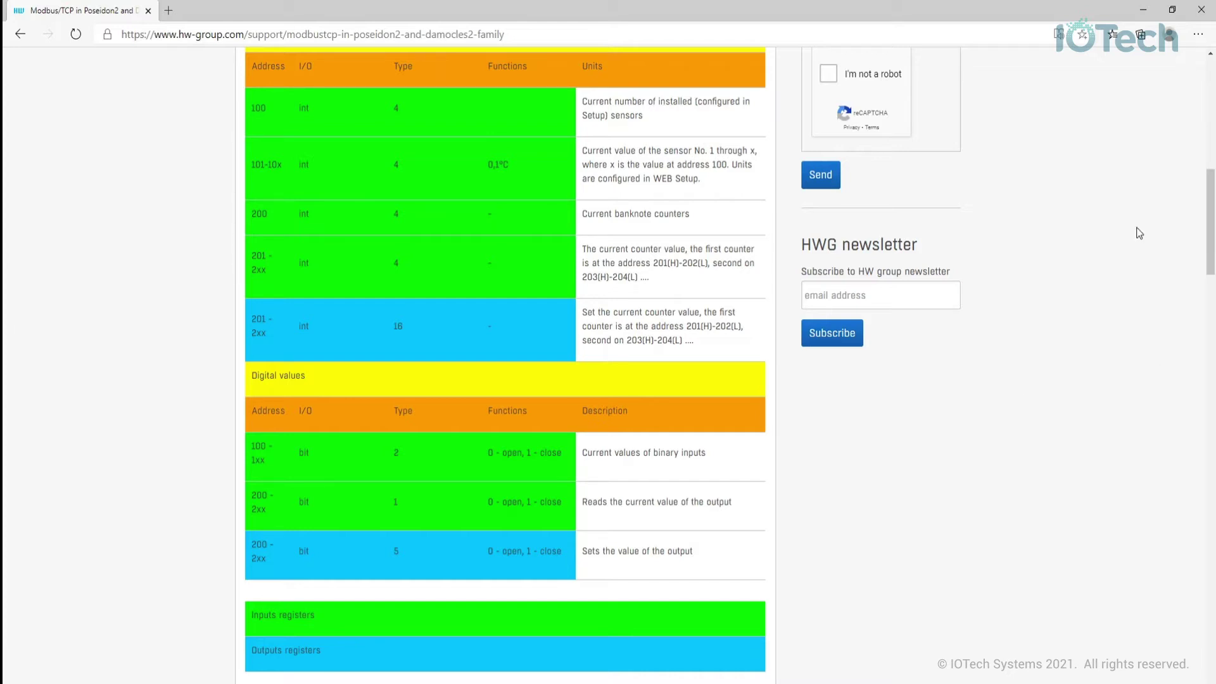
- Name the resource BinaryInput1 with description 'Current value of binary input 1'
{"action": "left_click", "coordinate": [1143, 10]}
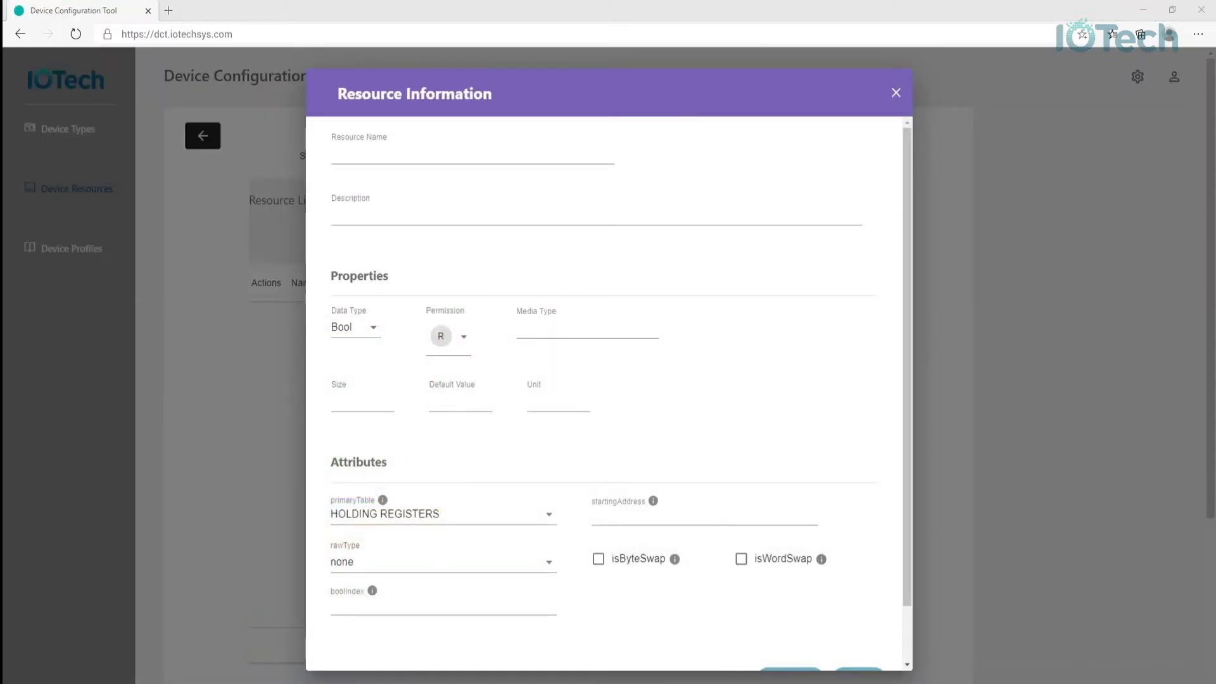
{"action": "left_click", "coordinate": [421, 155]}
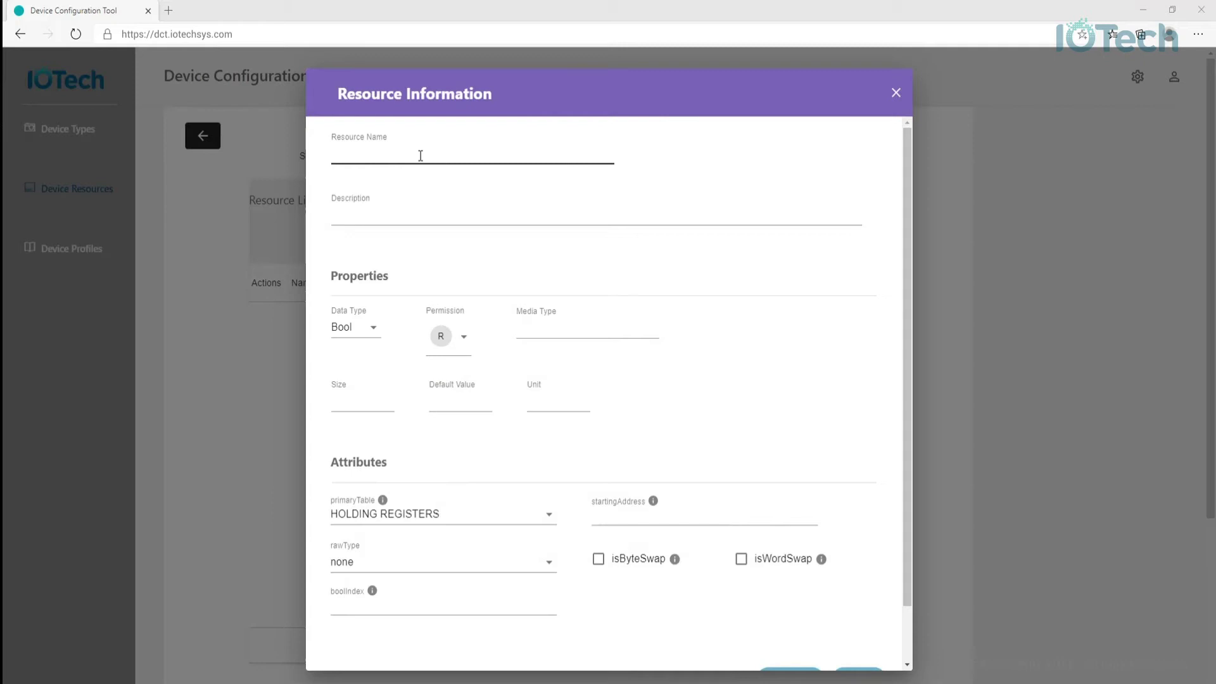
{"action": "left_click", "coordinate": [1185, 432]}
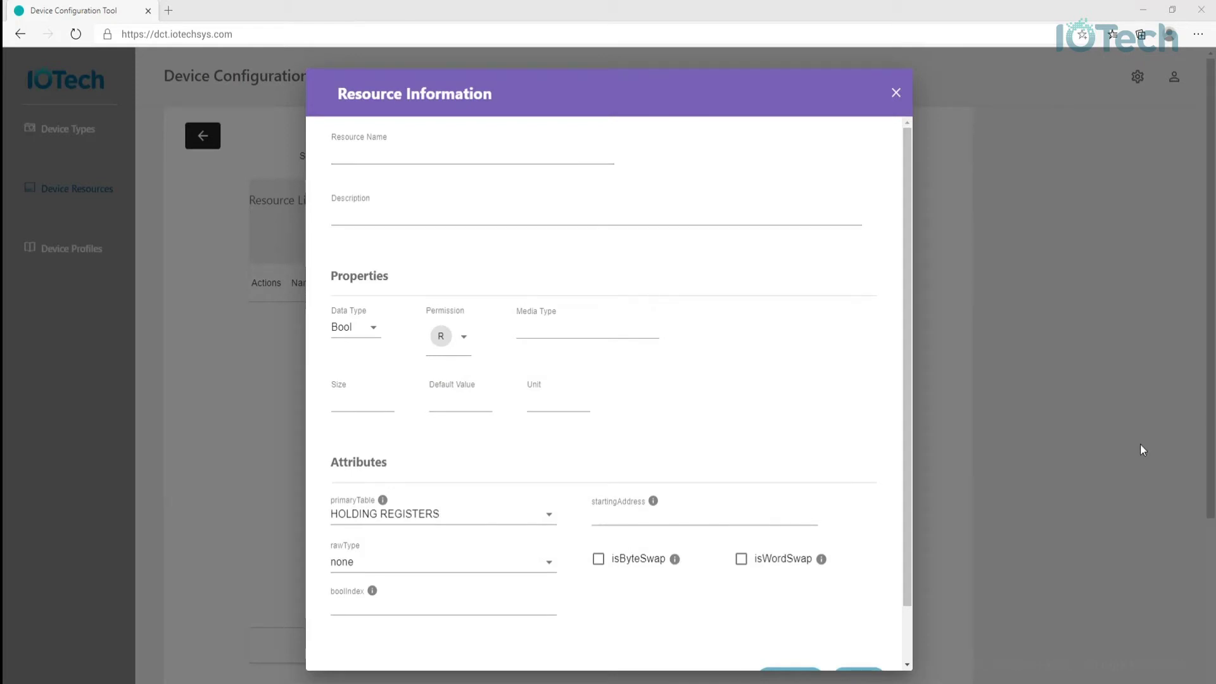
{"action": "left_click", "coordinate": [403, 157]}
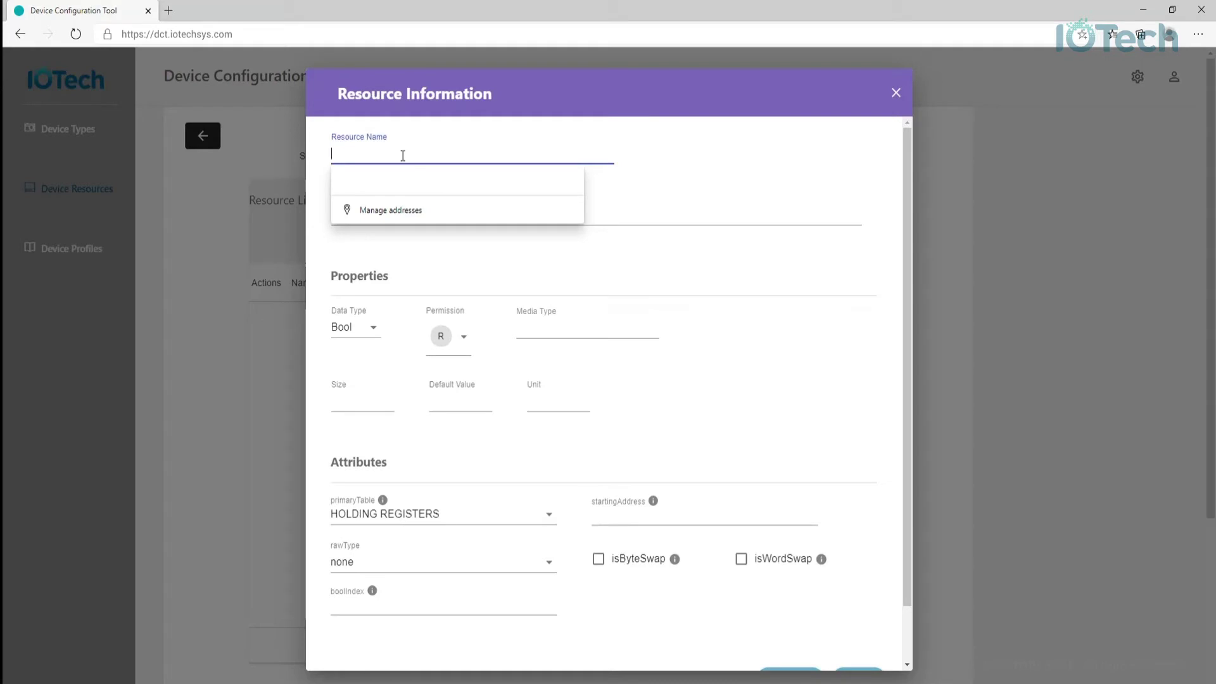
{"action": "type", "text": "Binary"}
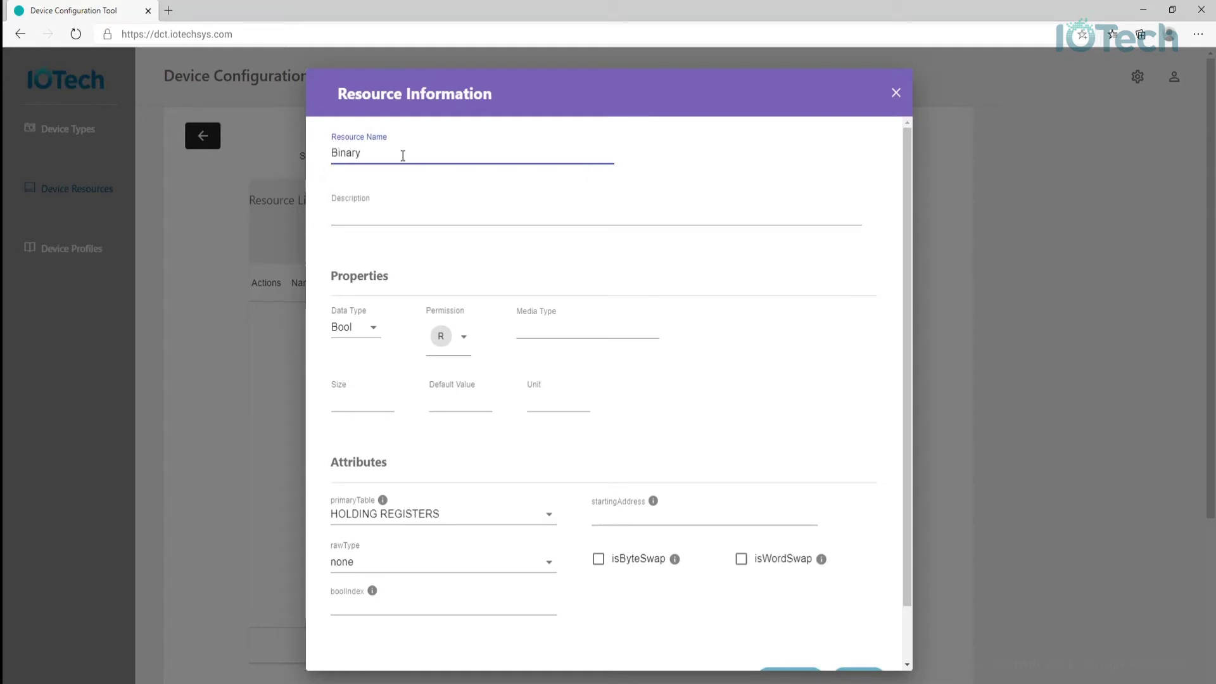
{"action": "type", "text": "Input1"}
{"action": "key", "text": "Tab"}
{"action": "type", "text": "C"}
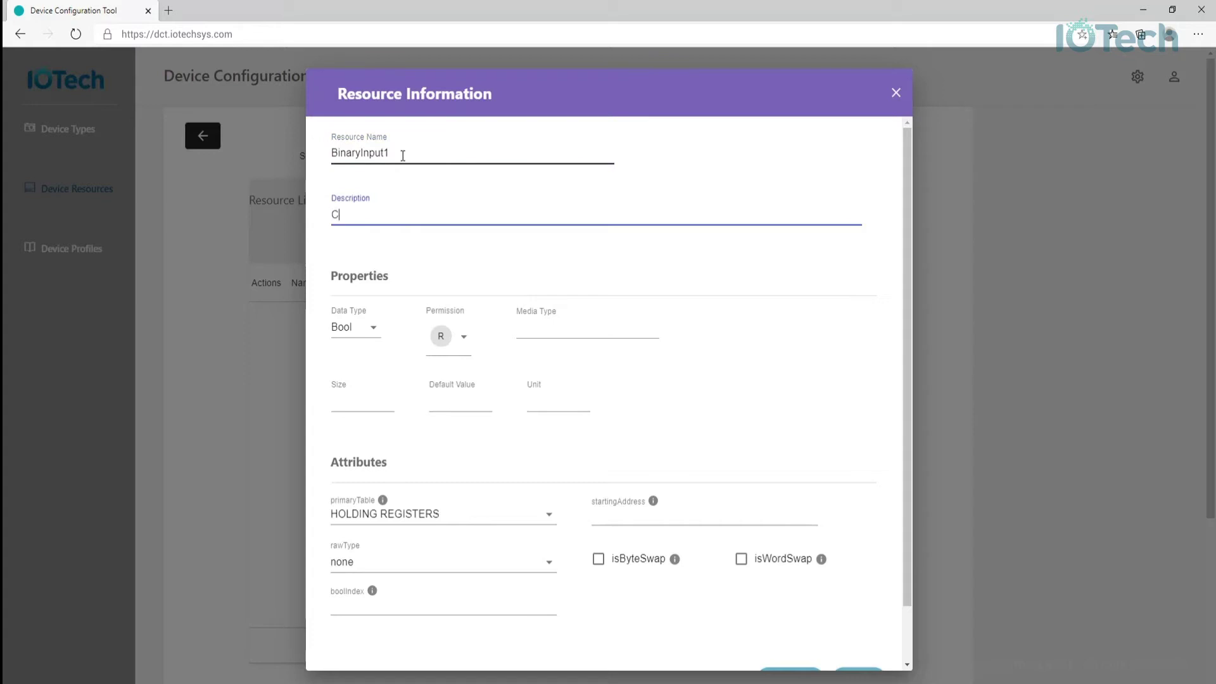
{"action": "type", "text": "urrent value of binary input 1"}
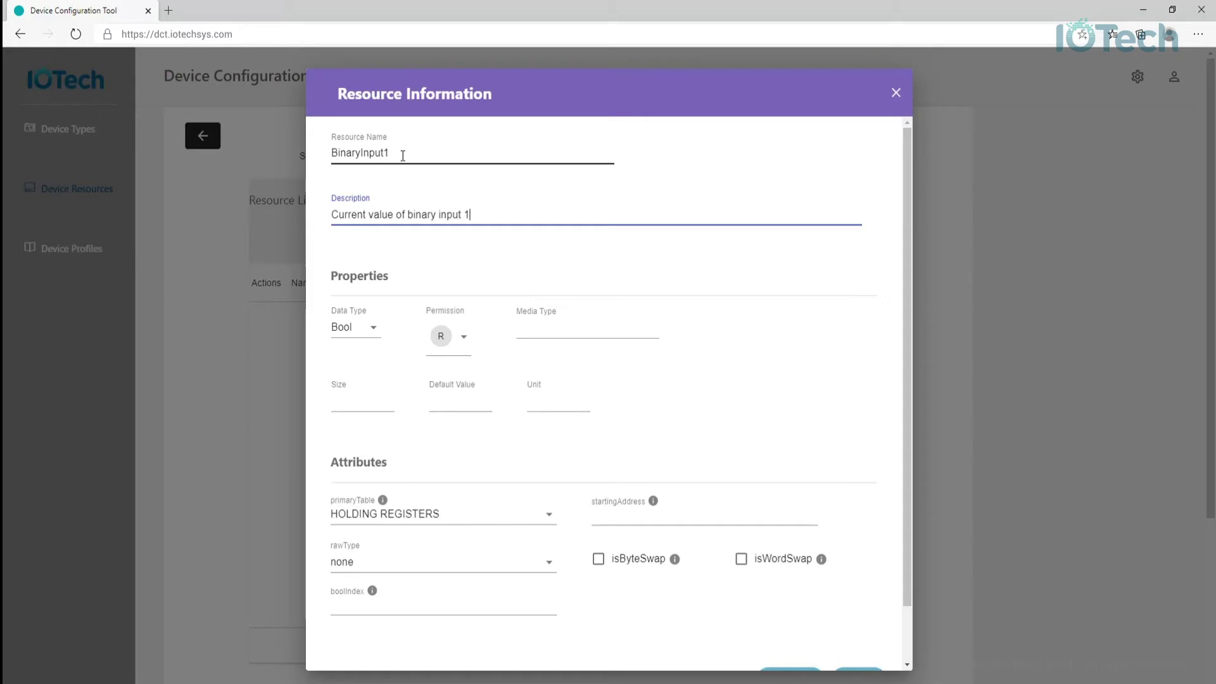
- Keep Bool data type, set Read permission, and skip past Media Type to Size
{"action": "left_click", "coordinate": [373, 334]}
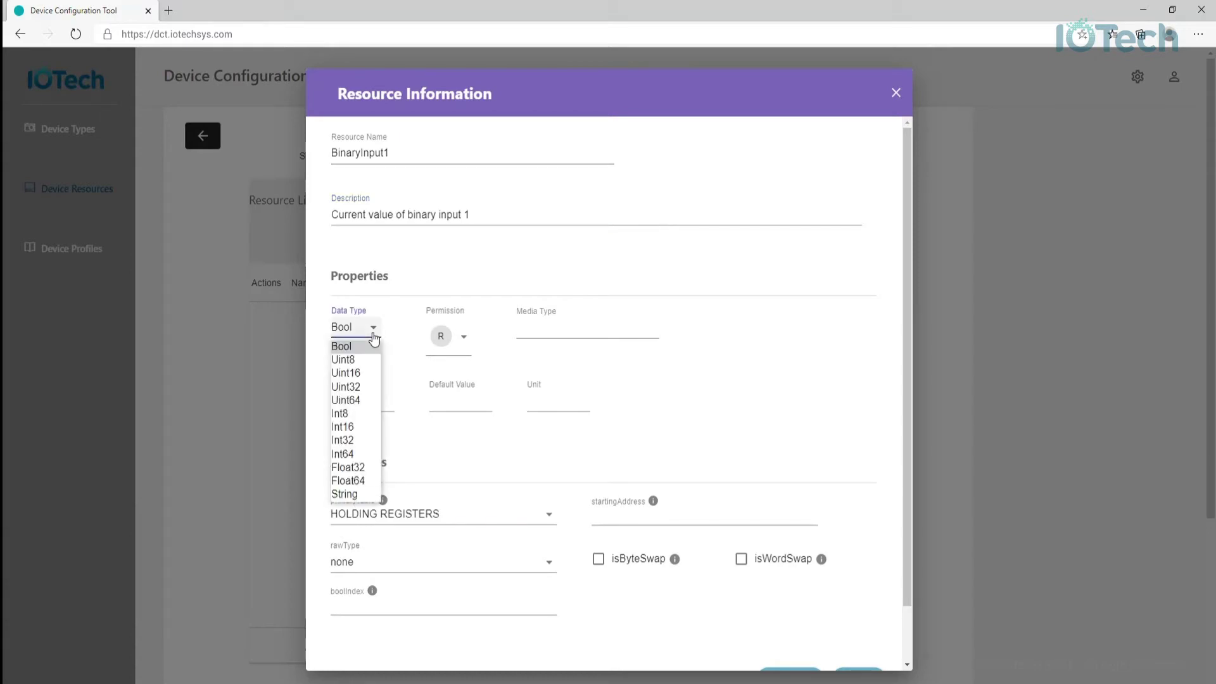
{"action": "left_click", "coordinate": [374, 339]}
{"action": "left_click", "coordinate": [464, 336]}
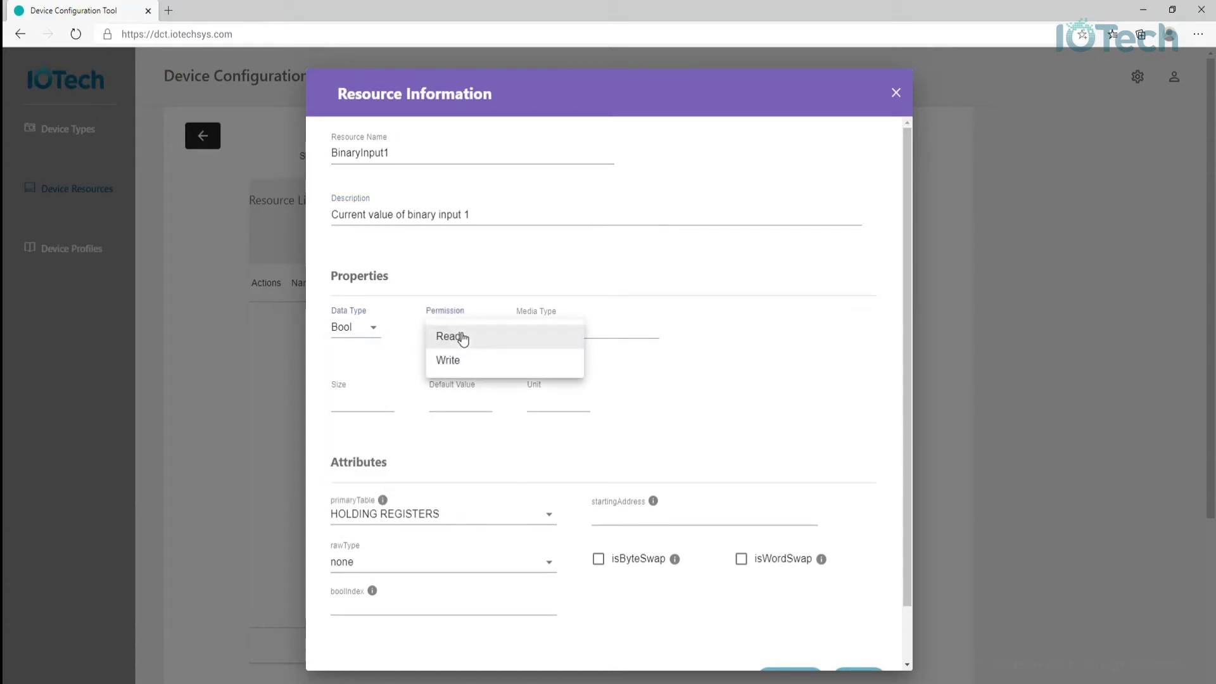
{"action": "left_click", "coordinate": [463, 338]}
{"action": "left_click", "coordinate": [697, 340]}
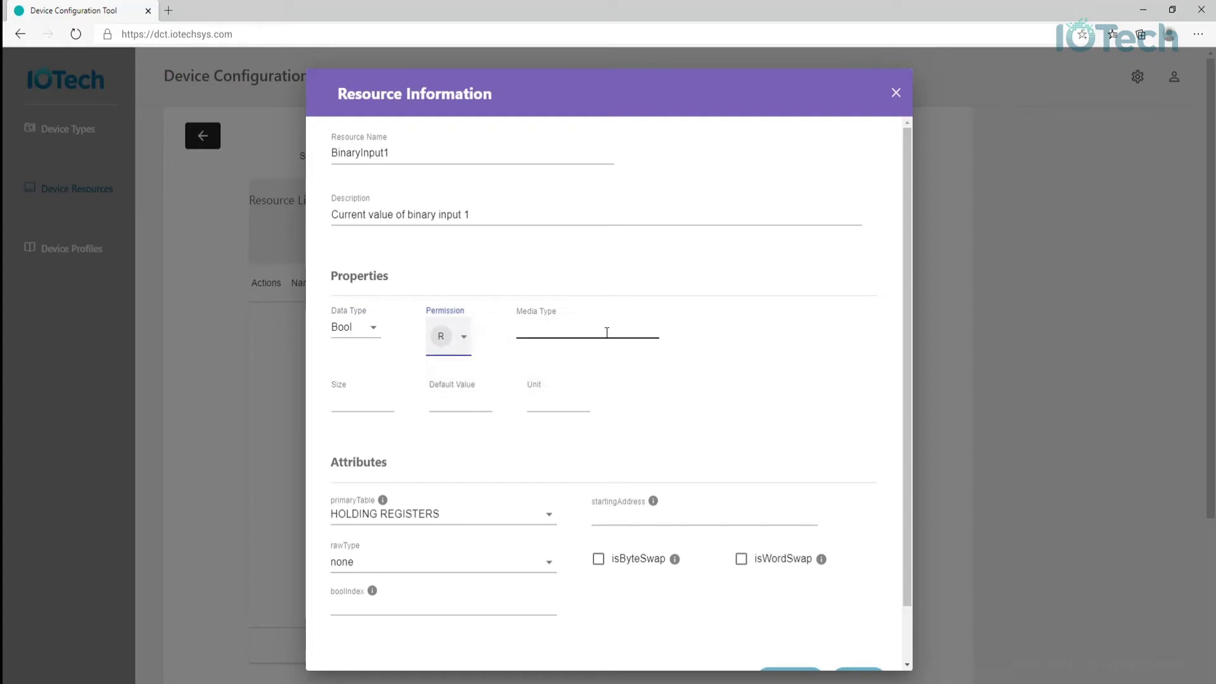
{"action": "left_click", "coordinate": [606, 333]}
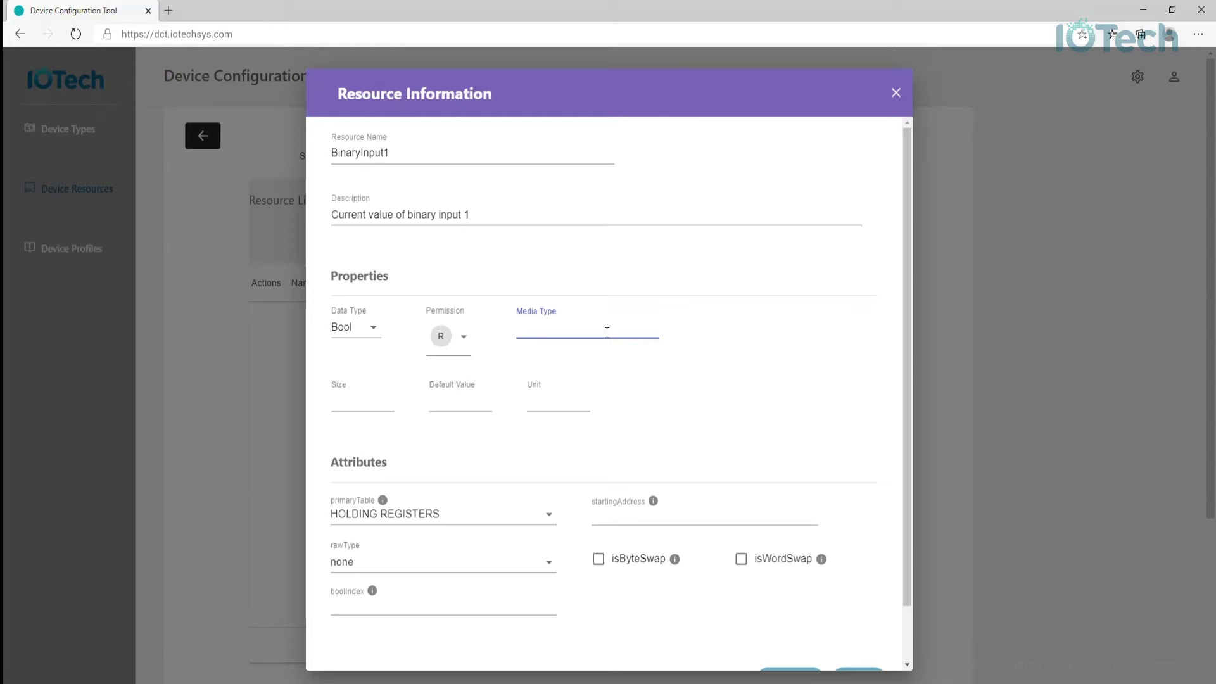
{"action": "key", "text": "Tab"}
- Set the primary table to DISCRETES INPUT with starting address 100
{"action": "key", "text": "Tab"}
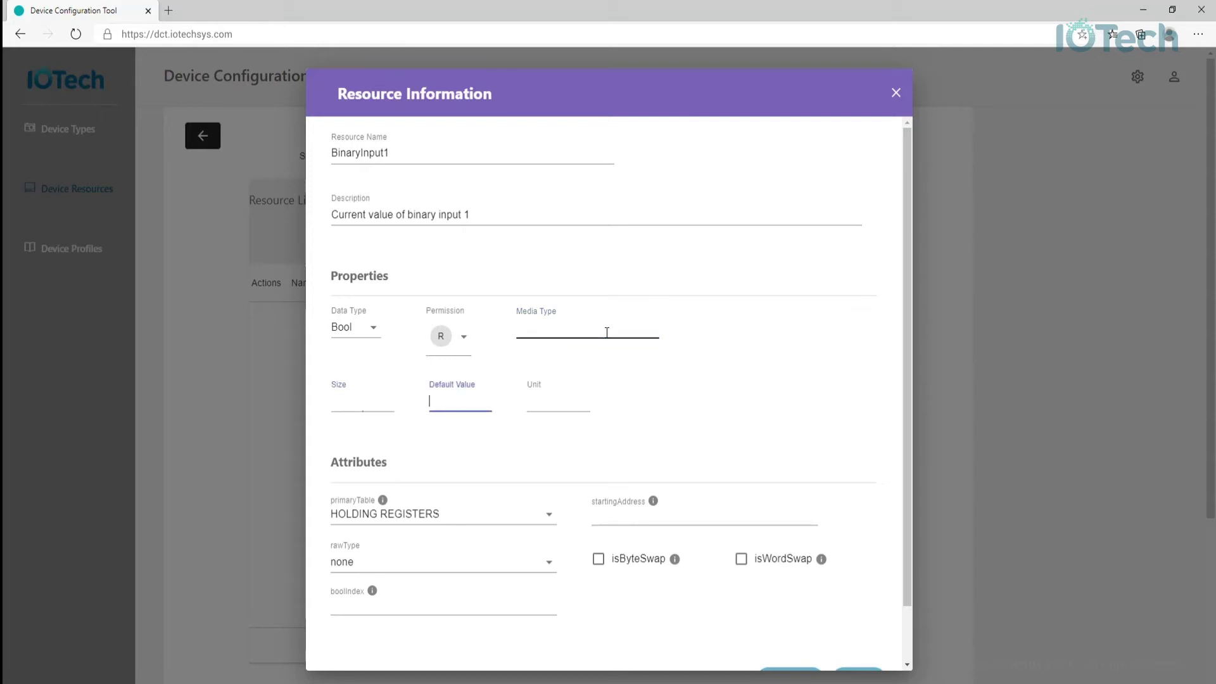
{"action": "key", "text": "Tab"}
{"action": "key", "text": "Tab"}
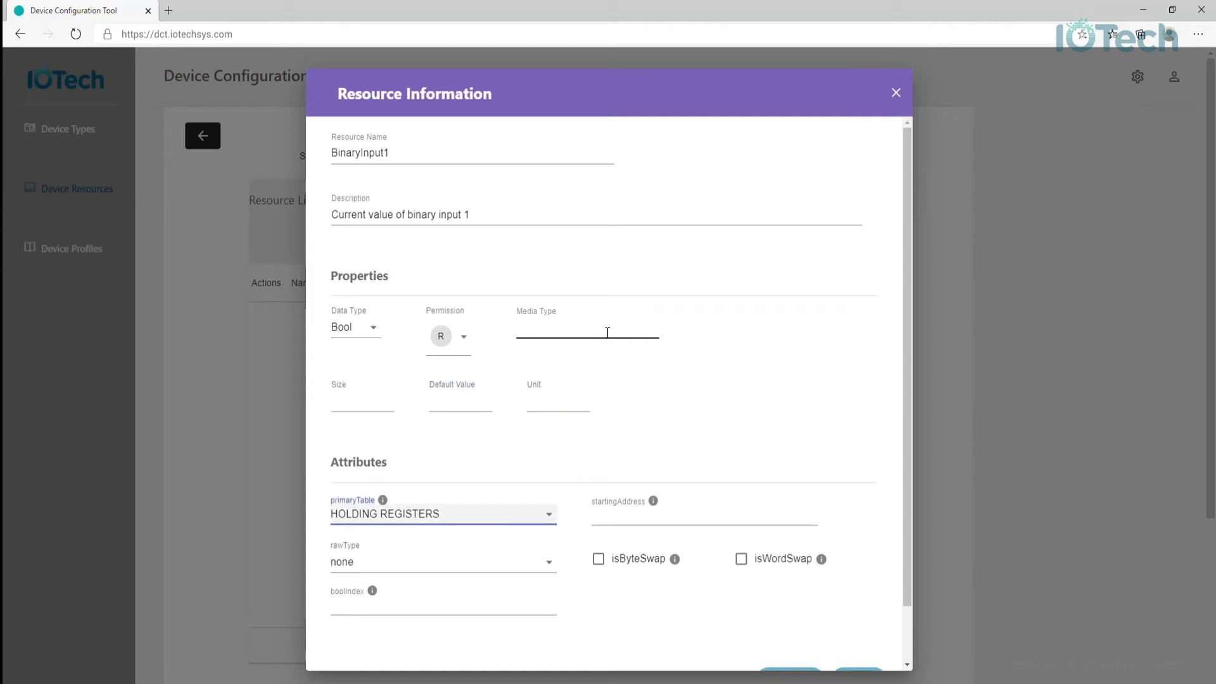
{"action": "left_click", "coordinate": [554, 518]}
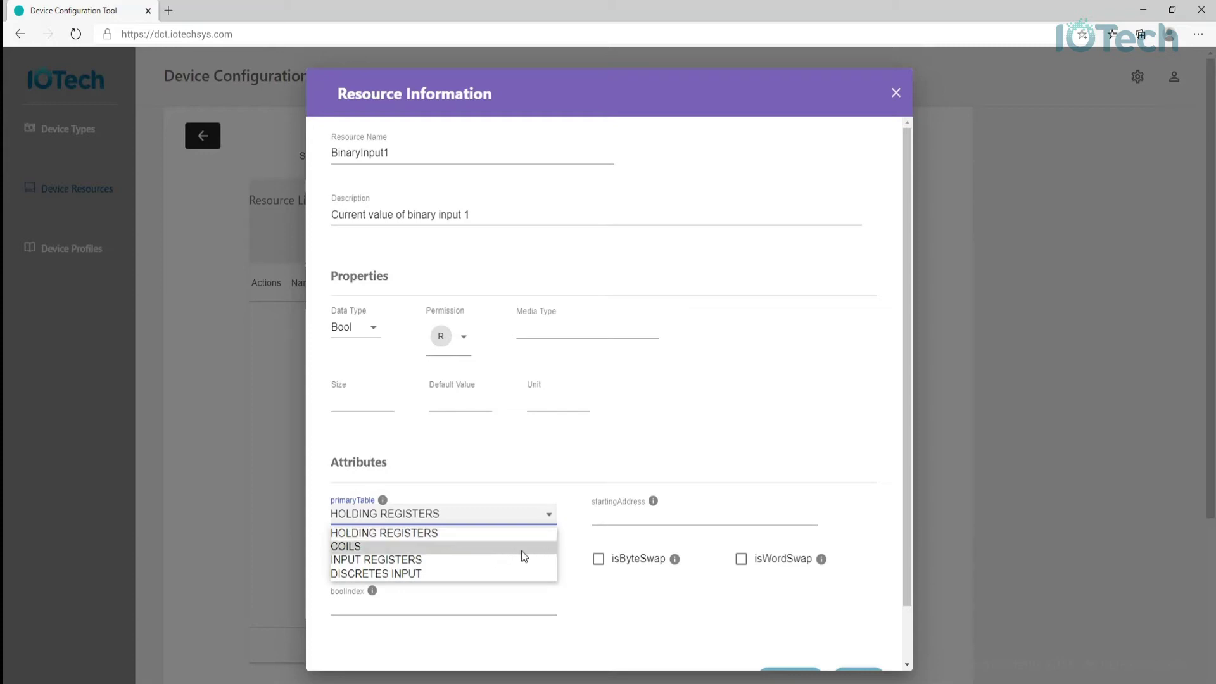
{"action": "left_click", "coordinate": [502, 576]}
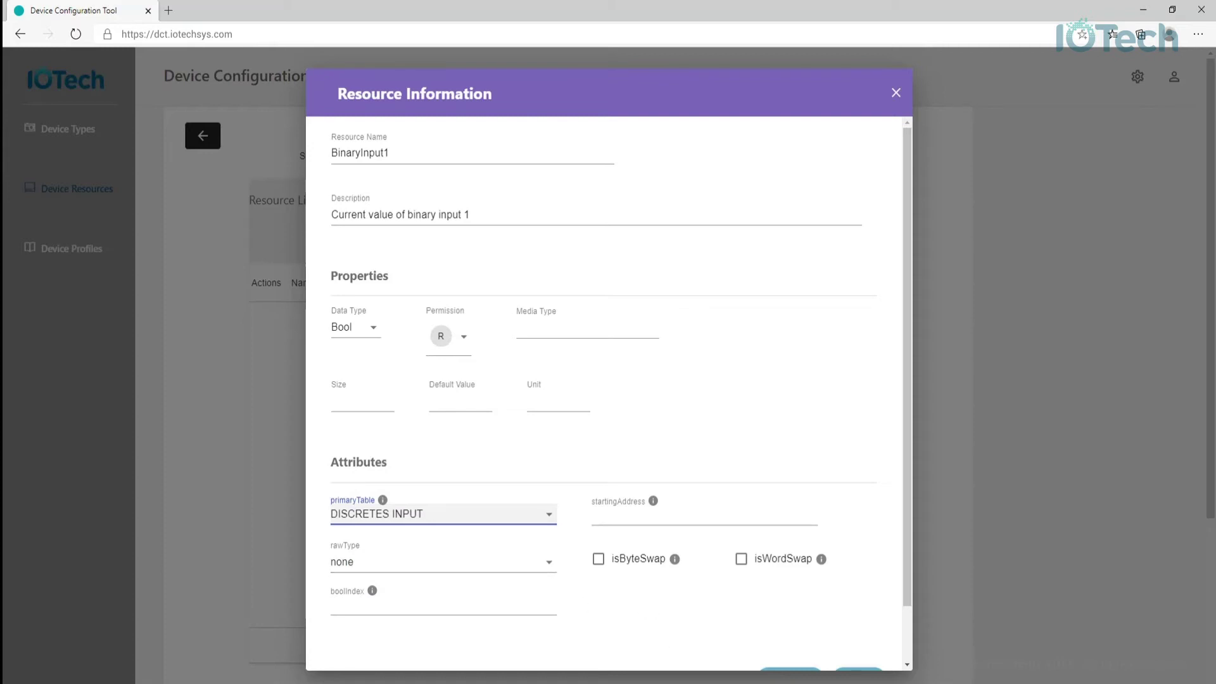
{"action": "left_click", "coordinate": [631, 514]}
{"action": "type", "text": "100"}
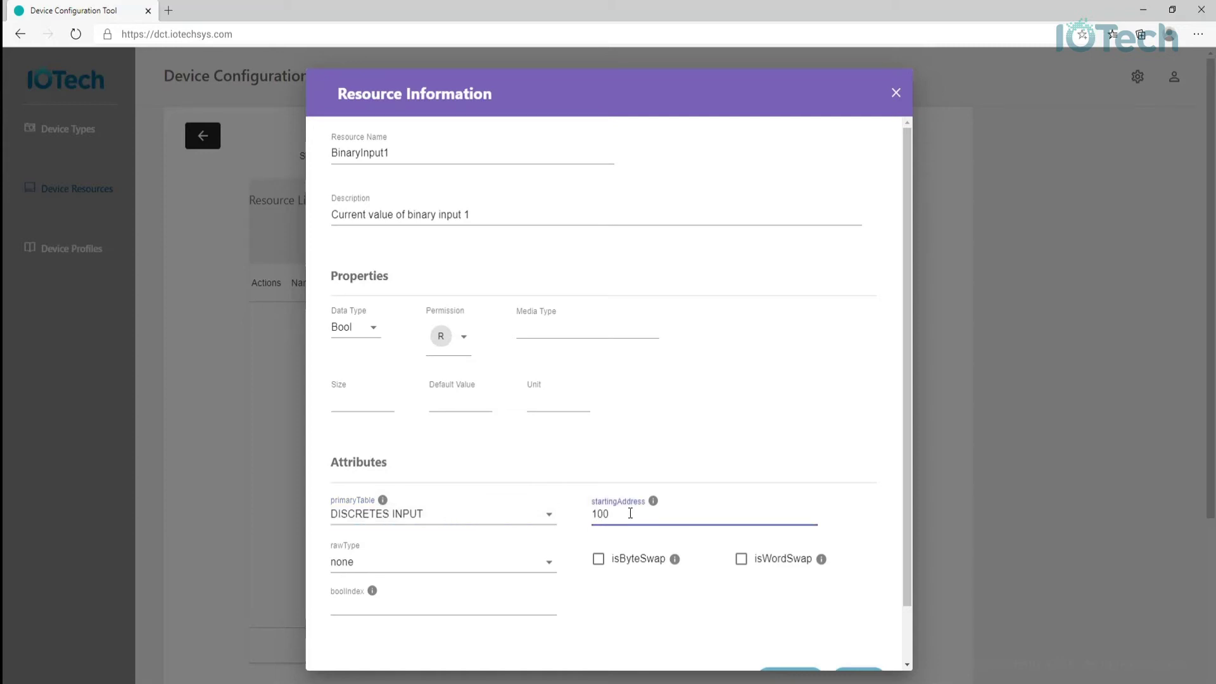
- Set bool index 0 and save the BinaryInput1 resource
{"action": "key", "text": "Tab"}
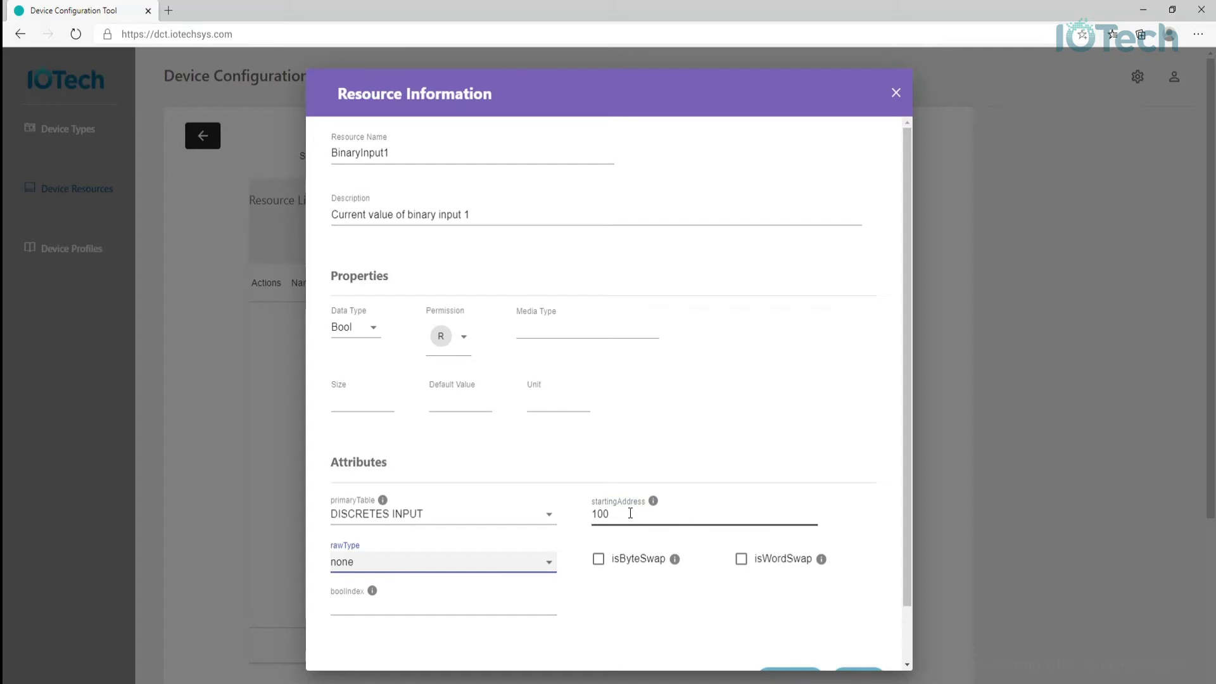
{"action": "key", "text": "Tab"}
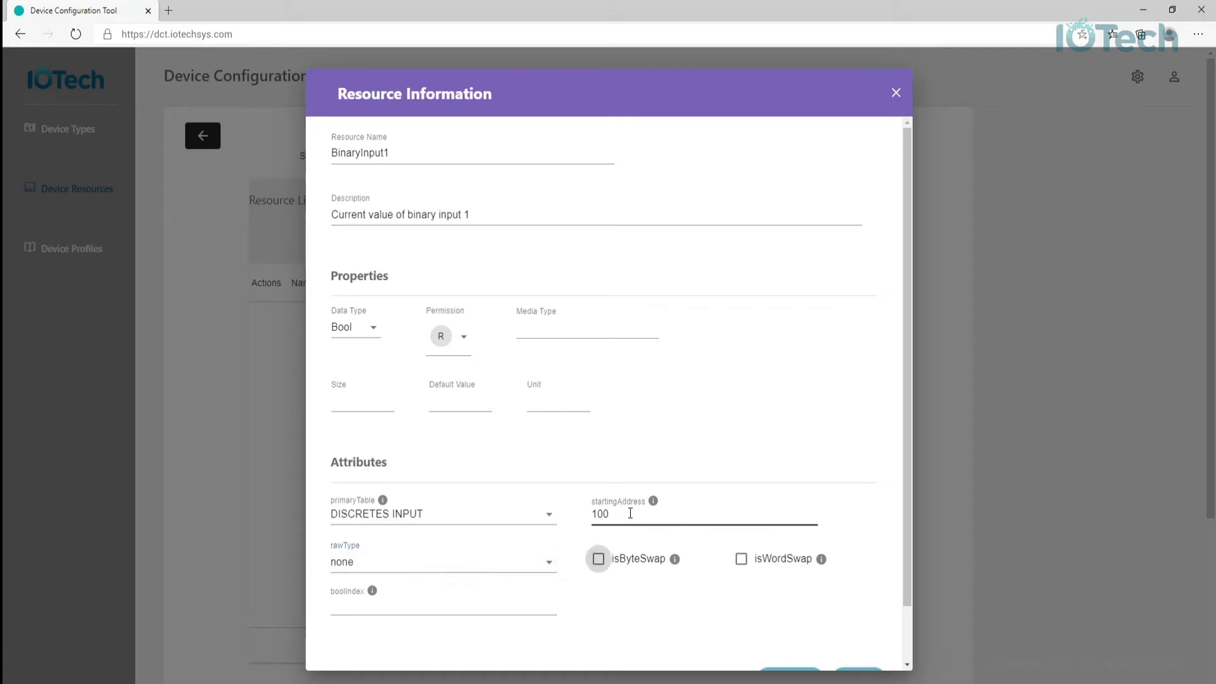
{"action": "key", "text": "Tab"}
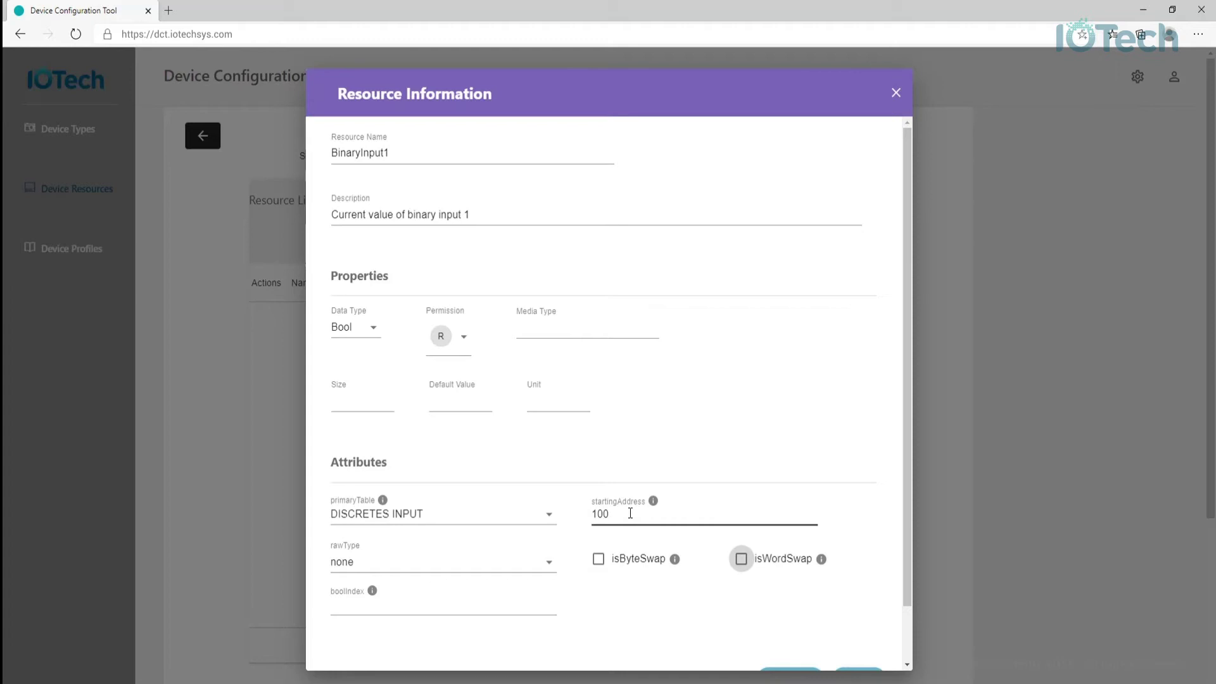
{"action": "key", "text": "Tab"}
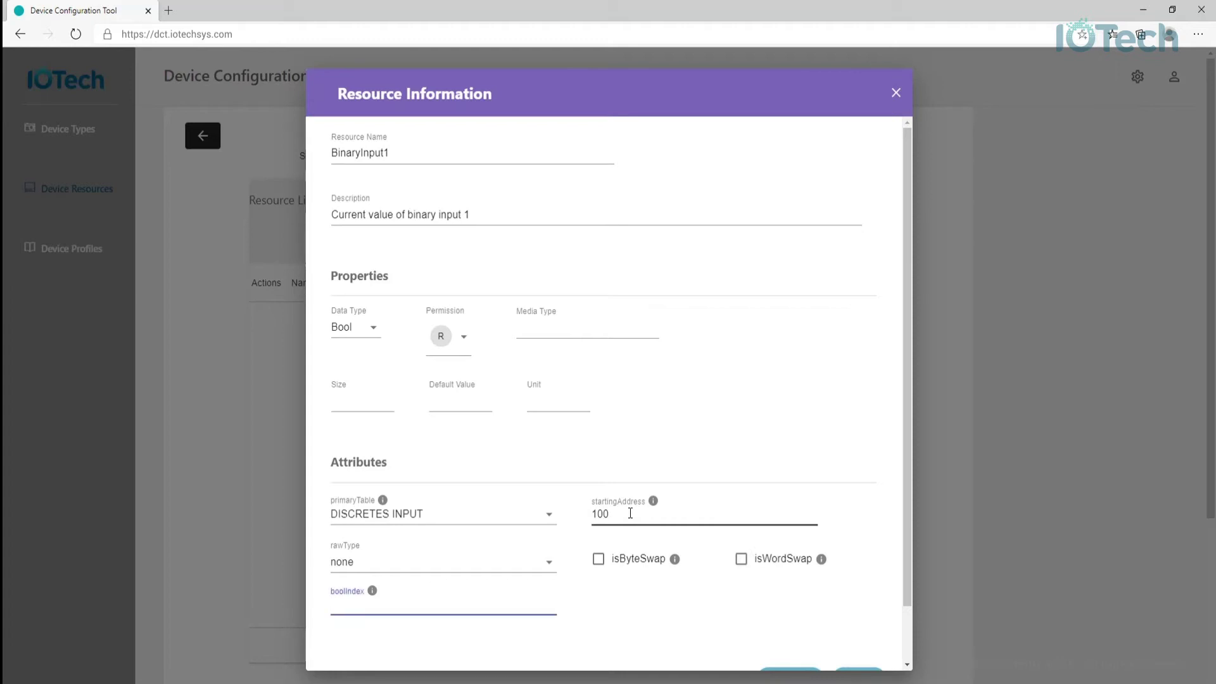
{"action": "type", "text": "0"}
{"action": "scroll", "coordinate": [666, 538], "scroll_direction": "down", "scroll_amount": 1}
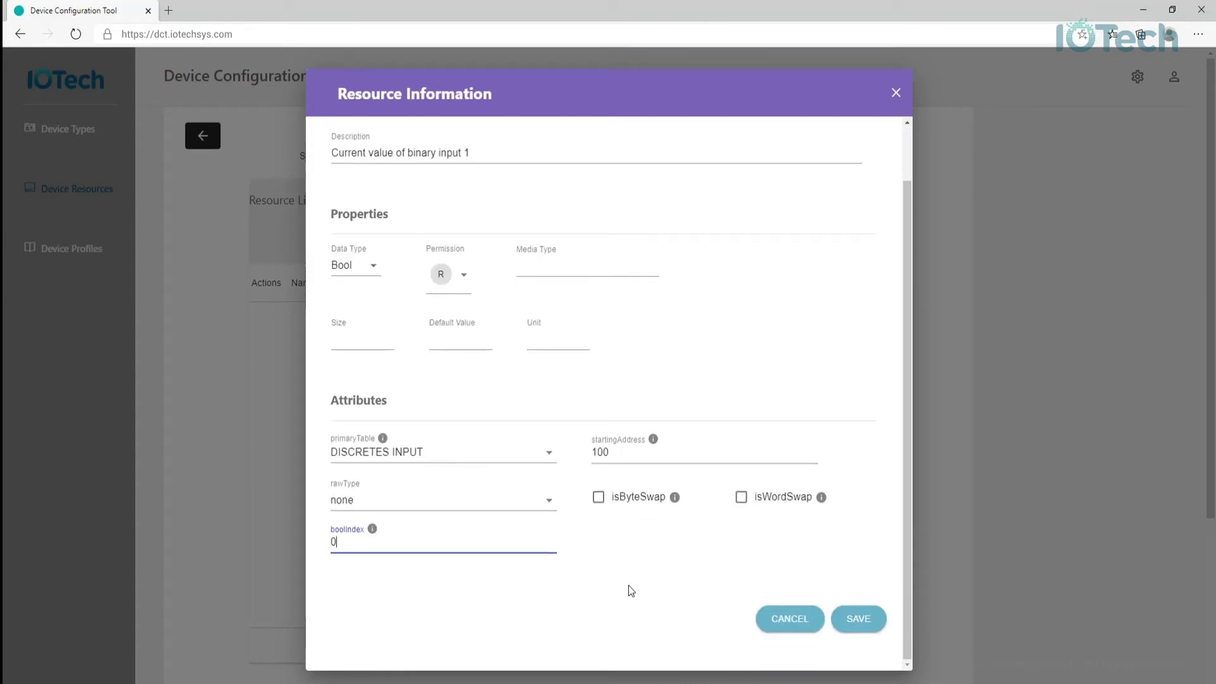
{"action": "left_click", "coordinate": [851, 621]}
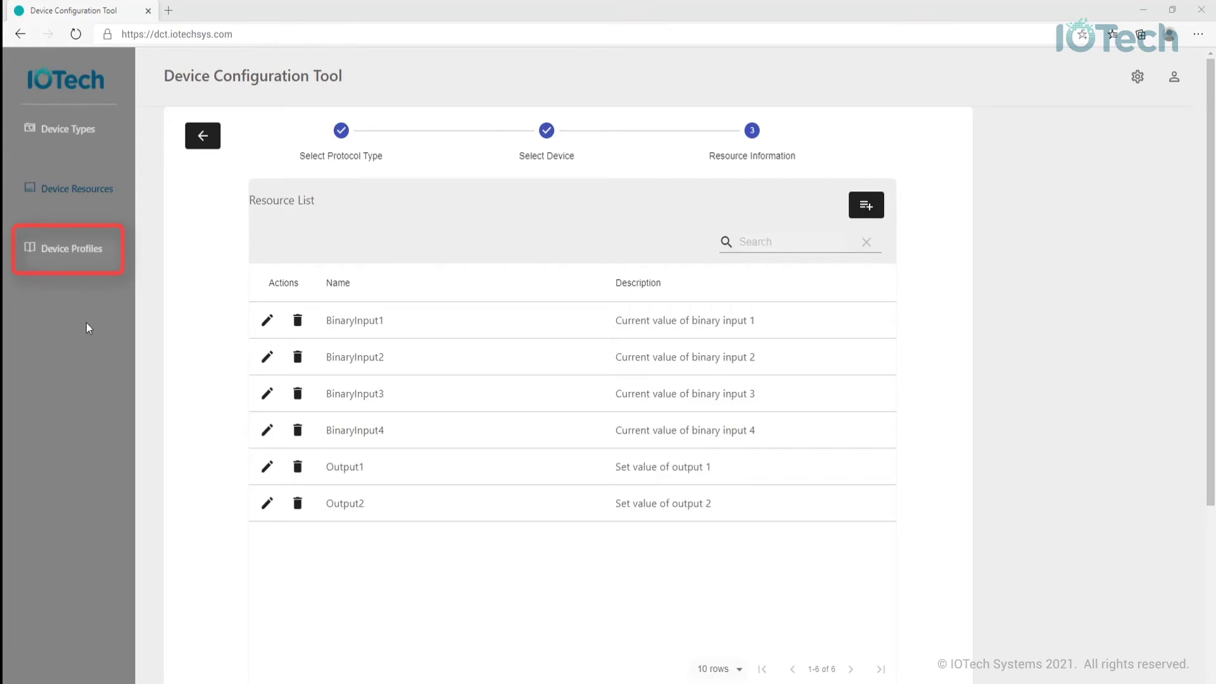
- Open Device Profiles, close the dellswitch profile's actions unchanged, and start a new profile
{"action": "left_click", "coordinate": [71, 250]}
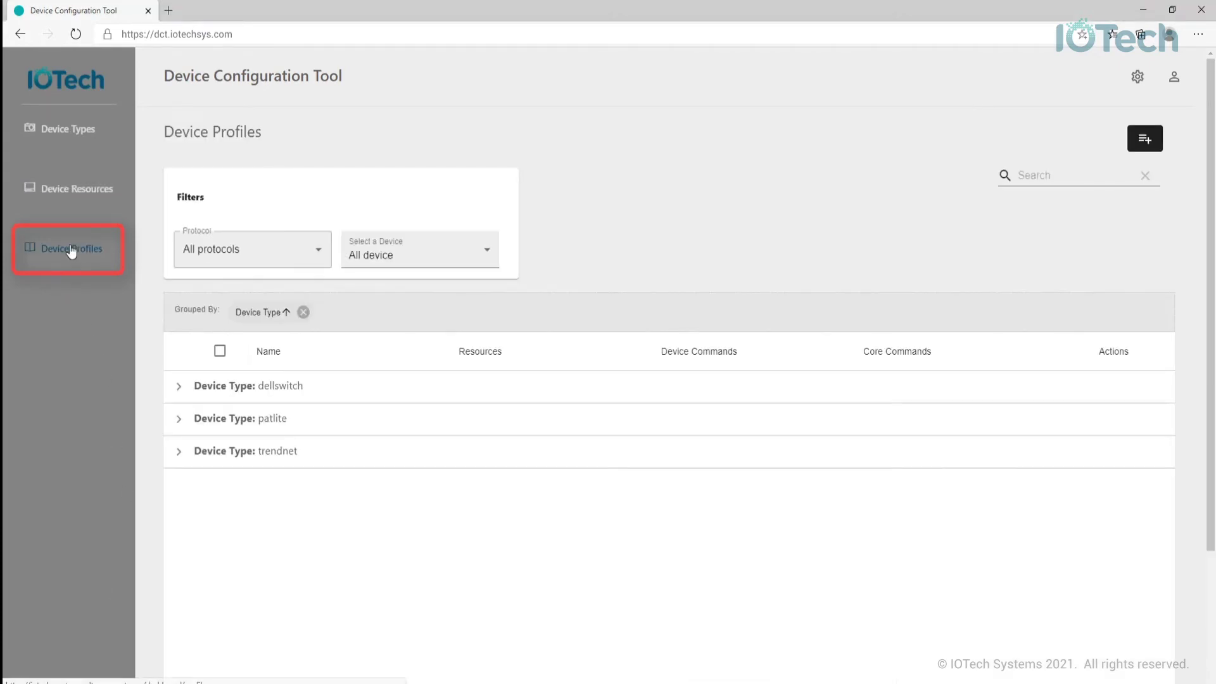
{"action": "left_click", "coordinate": [177, 388]}
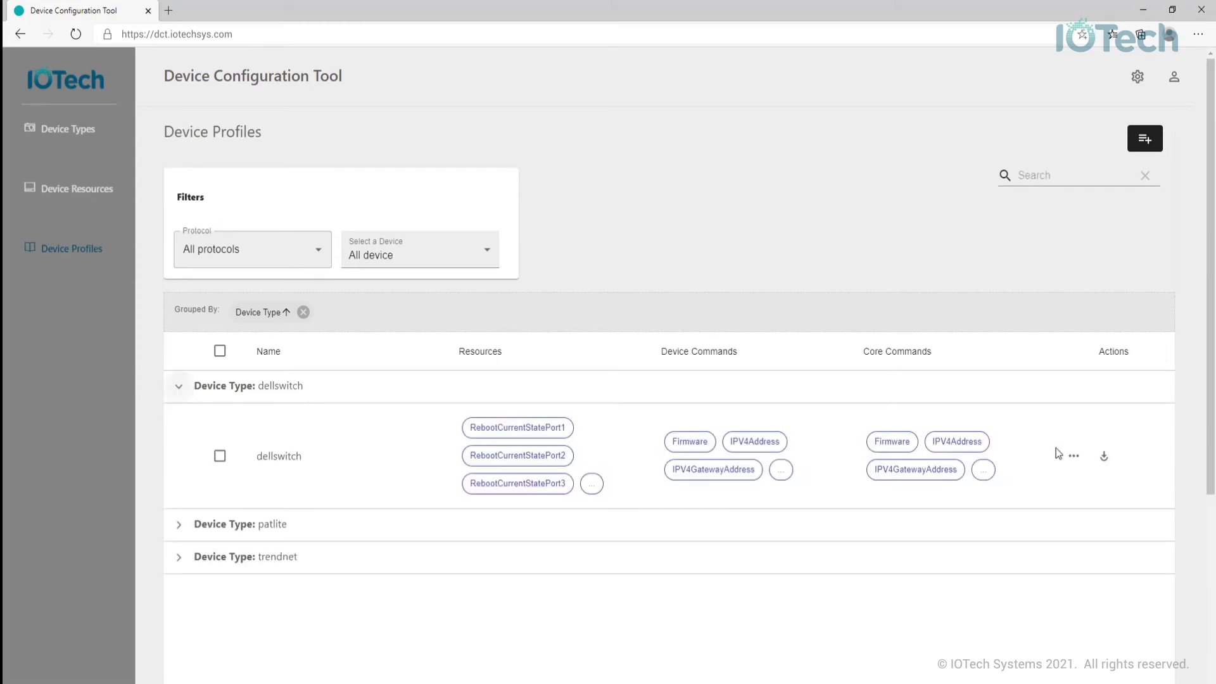
{"action": "left_click", "coordinate": [1075, 457]}
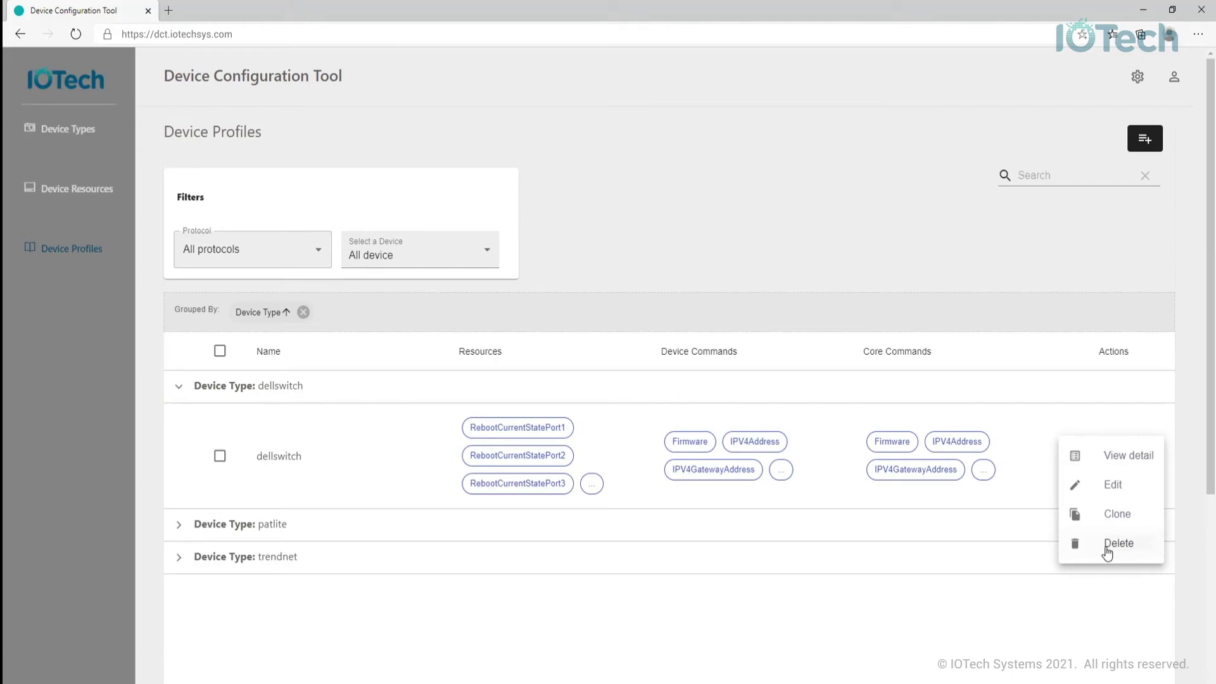
{"action": "left_click", "coordinate": [148, 341]}
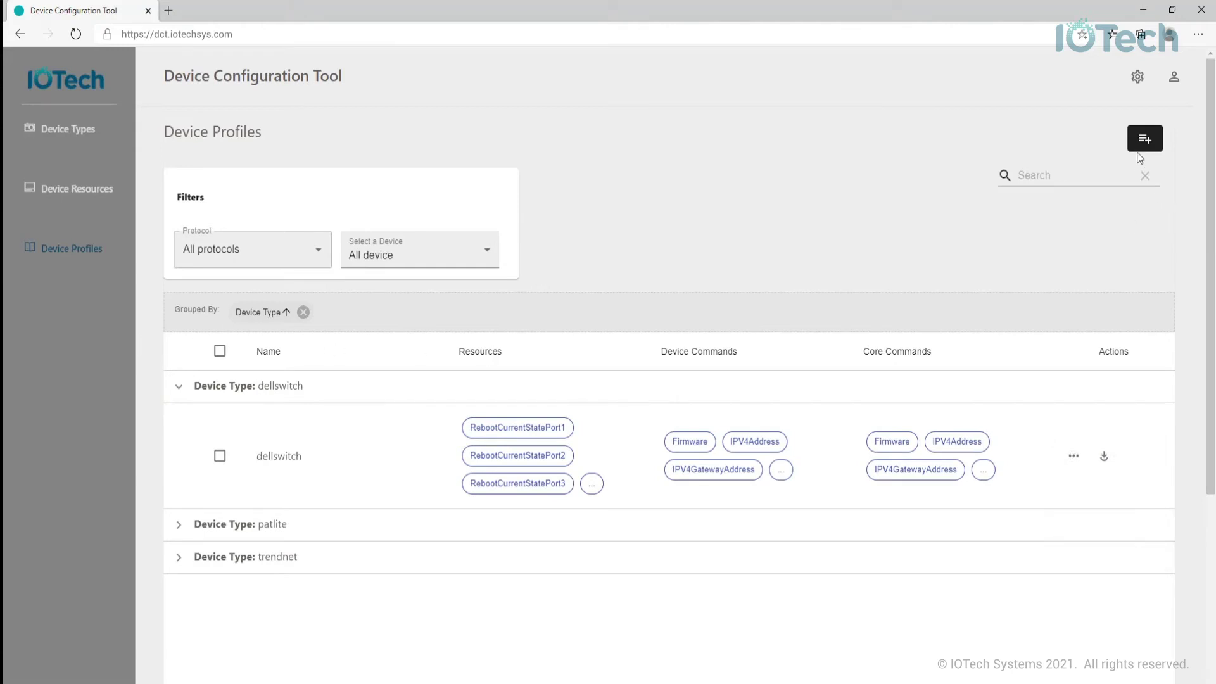
{"action": "left_click", "coordinate": [1144, 140]}
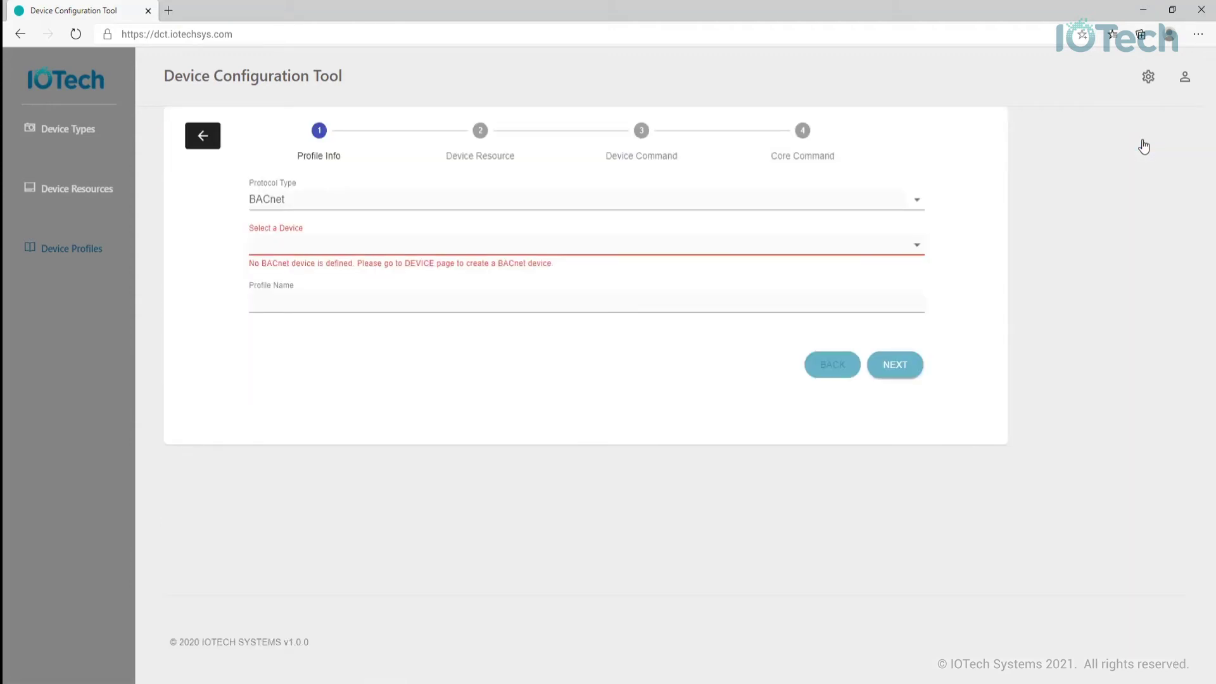
- Choose Modbus protocol for device Damocles2 and name the profile Damocles2 Mini
{"action": "left_click", "coordinate": [915, 198]}
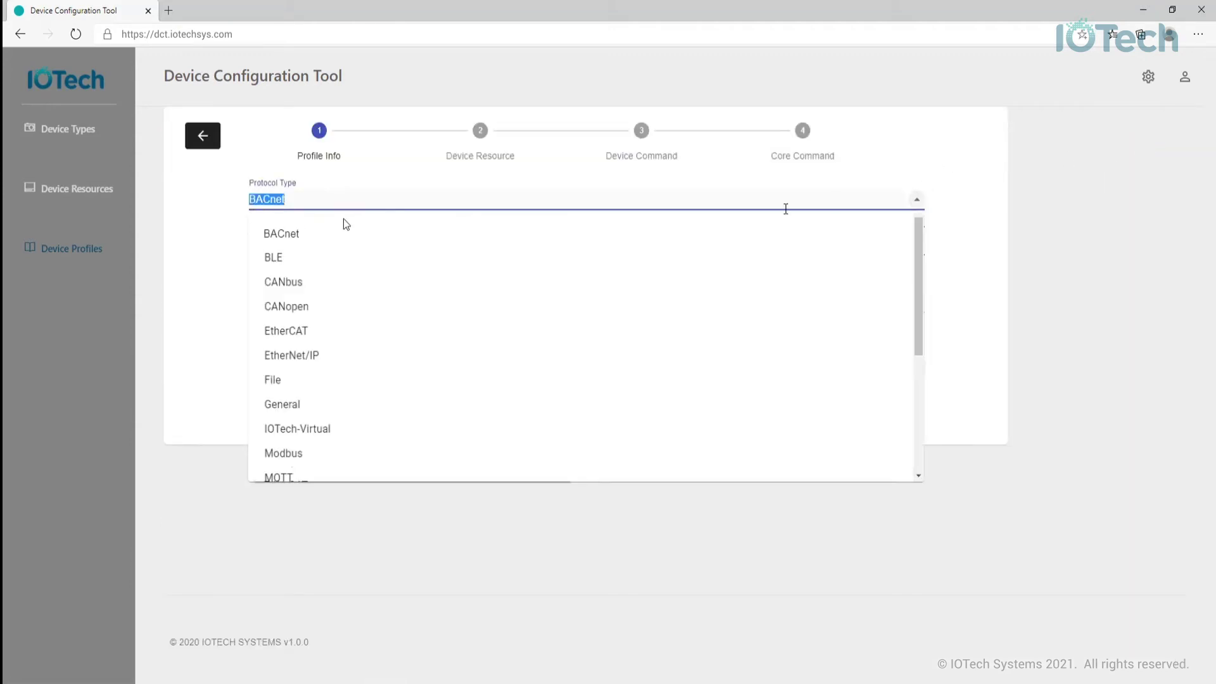
{"action": "left_click", "coordinate": [291, 454]}
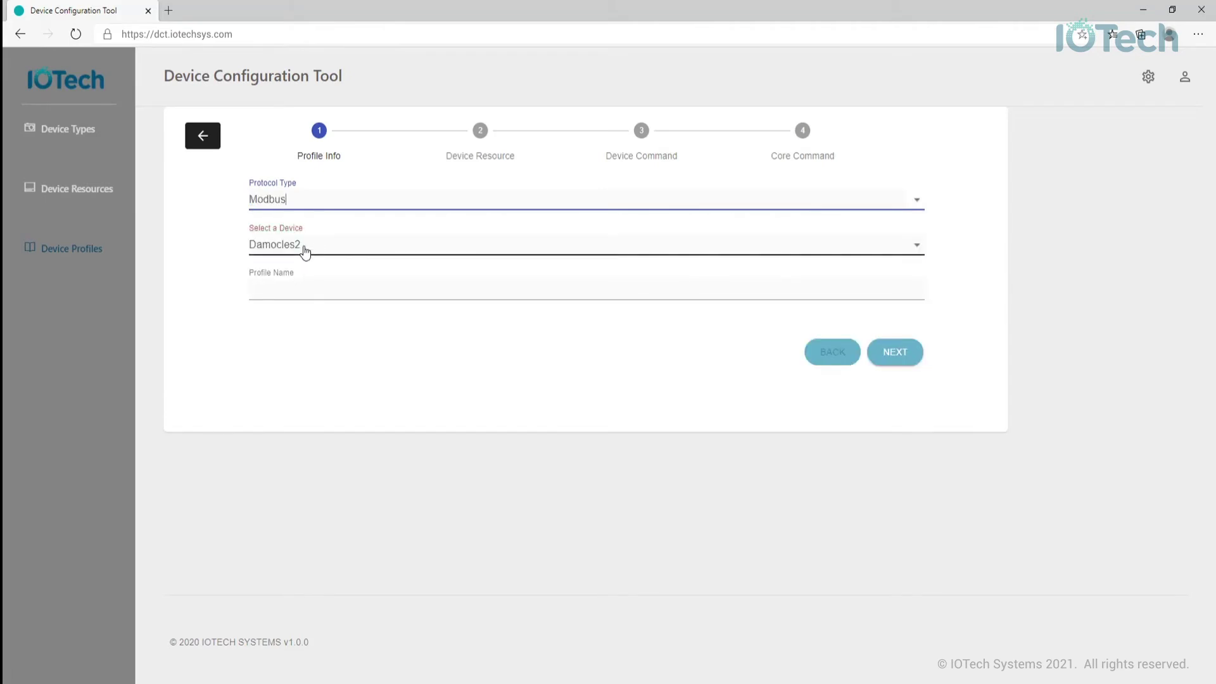
{"action": "left_click", "coordinate": [304, 289]}
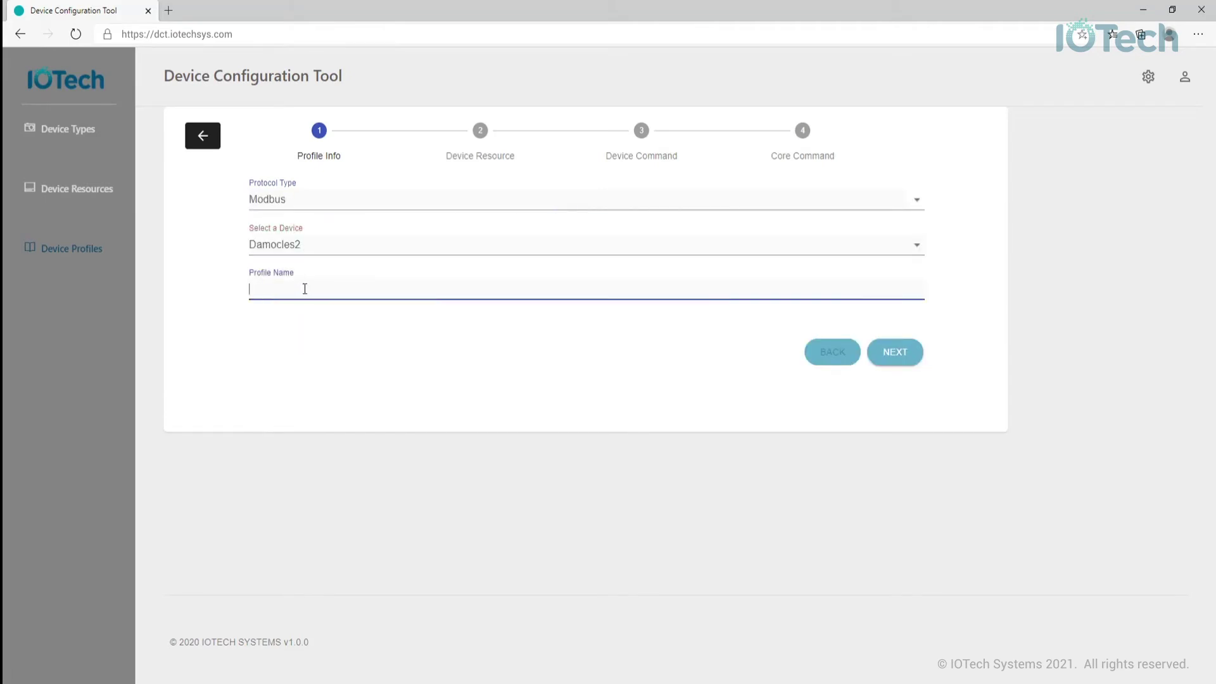
{"action": "type", "text": "Damocles2 Mini"}
- Go to the Device Resource step and select BinaryInput1–4, Output1 and Output2
{"action": "left_click", "coordinate": [892, 360]}
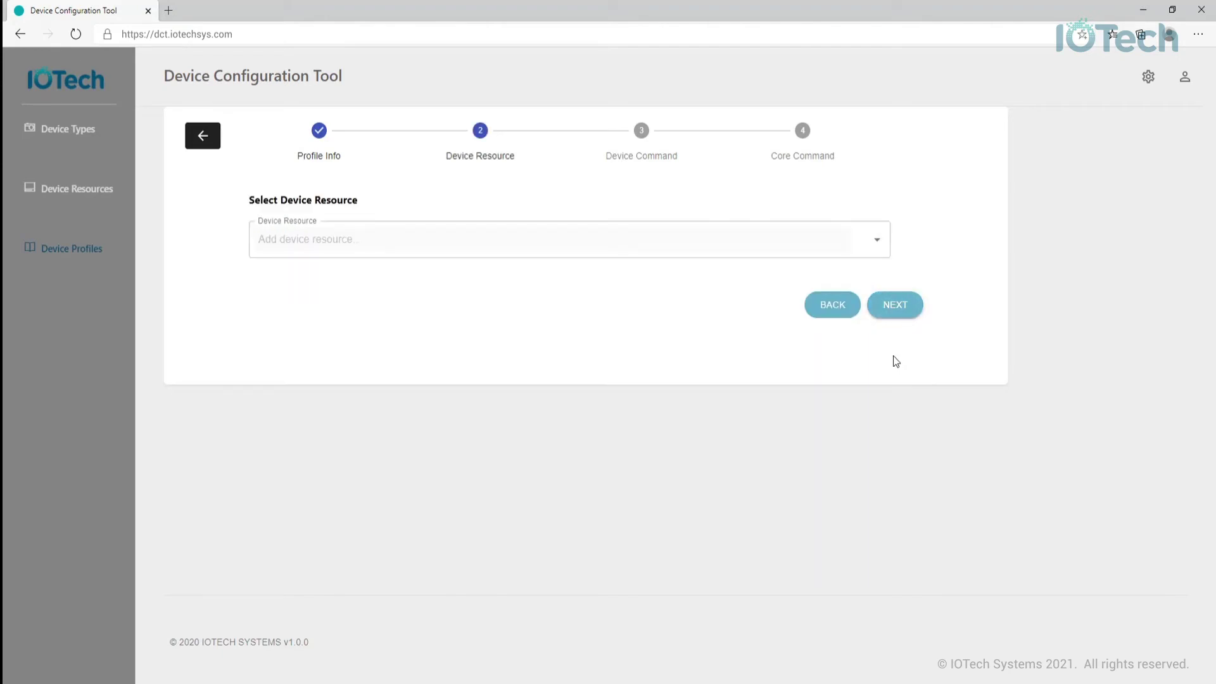
{"action": "left_click", "coordinate": [881, 245]}
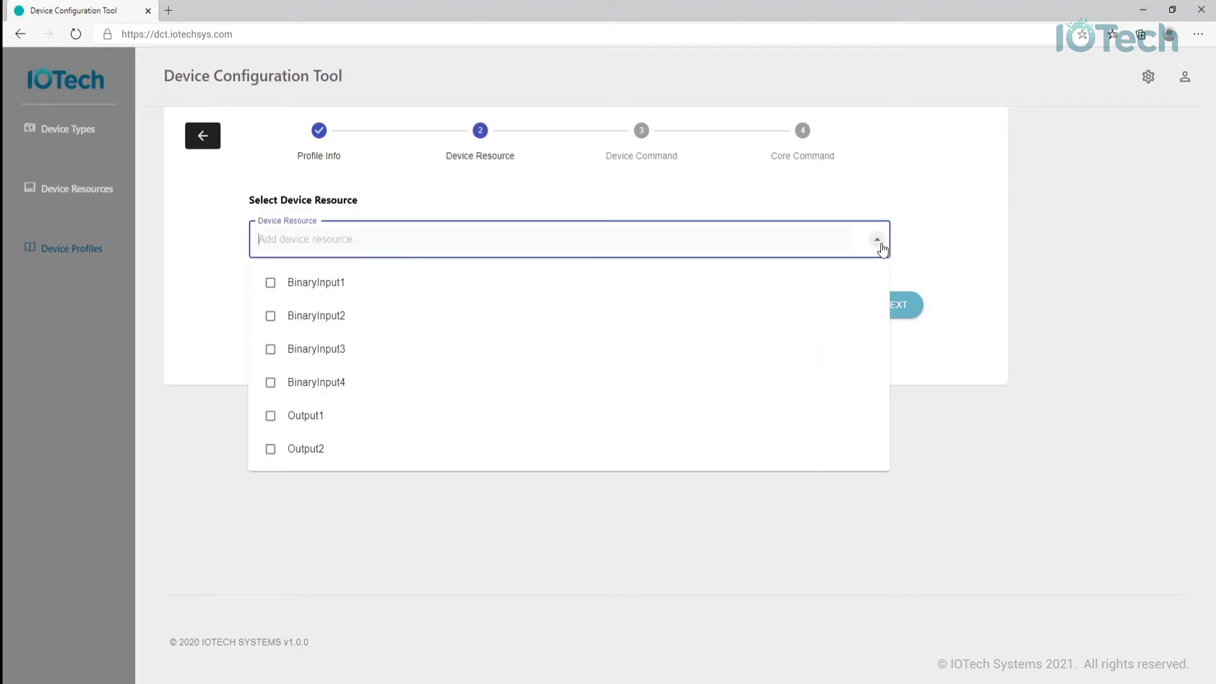
{"action": "left_click", "coordinate": [271, 282]}
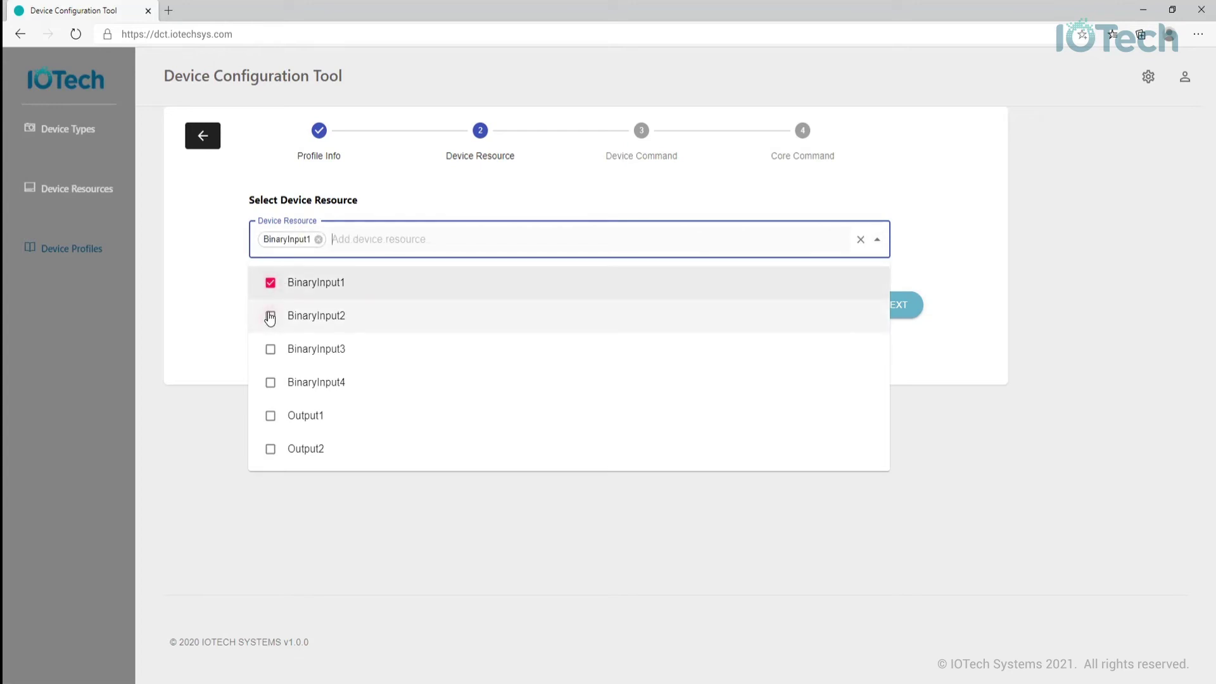
{"action": "left_click", "coordinate": [270, 316]}
{"action": "left_click", "coordinate": [272, 348]}
{"action": "left_click", "coordinate": [271, 382]}
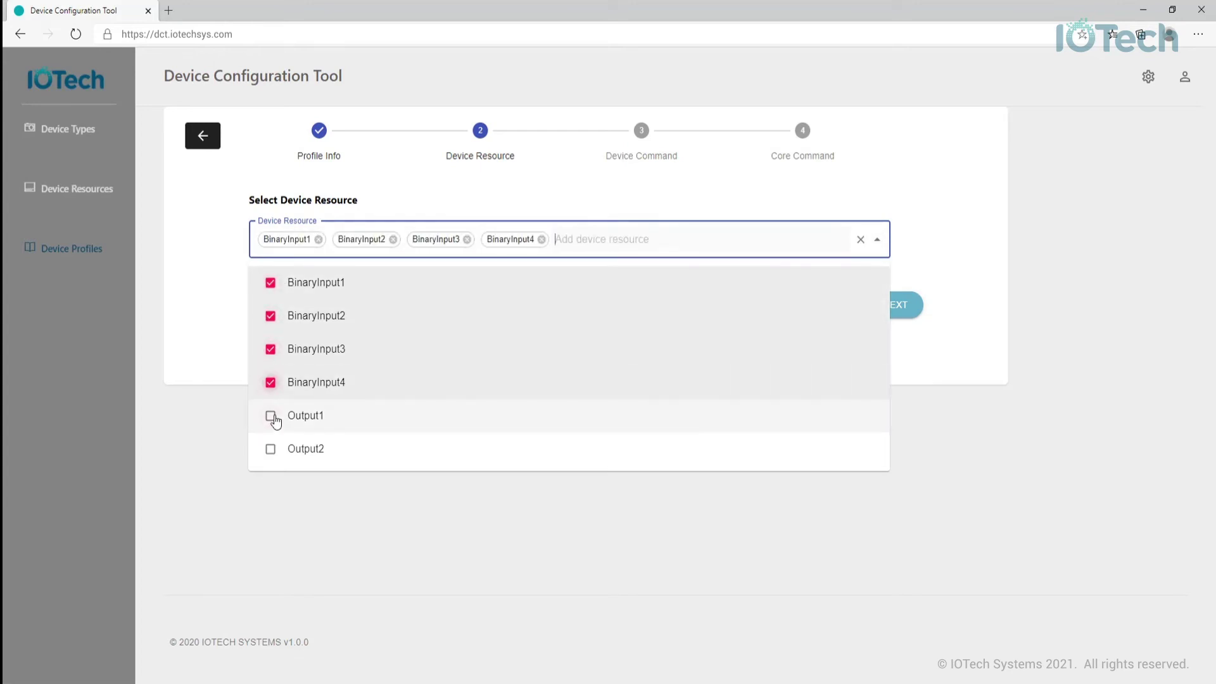
{"action": "left_click", "coordinate": [273, 418]}
{"action": "left_click", "coordinate": [270, 450]}
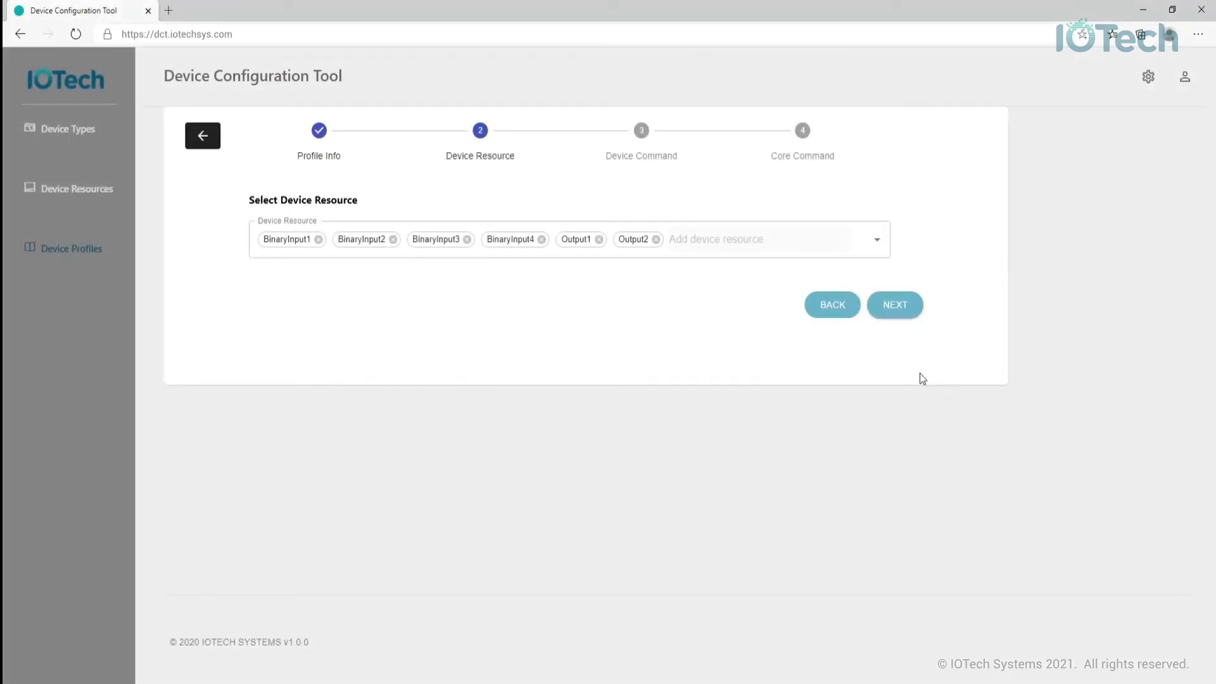
- Create device commands GetInput1 and GetInput2, reading BinaryInput1 and BinaryInput2
{"action": "left_click", "coordinate": [901, 318]}
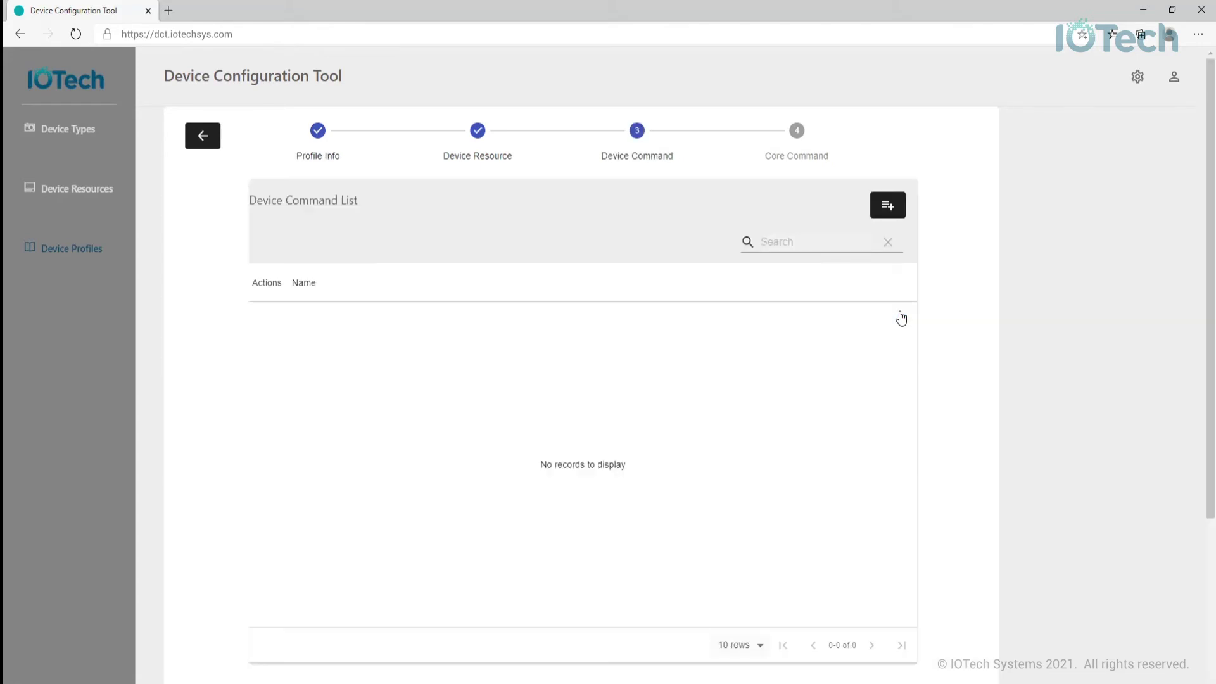
{"action": "left_click", "coordinate": [888, 206]}
{"action": "left_click", "coordinate": [380, 230]}
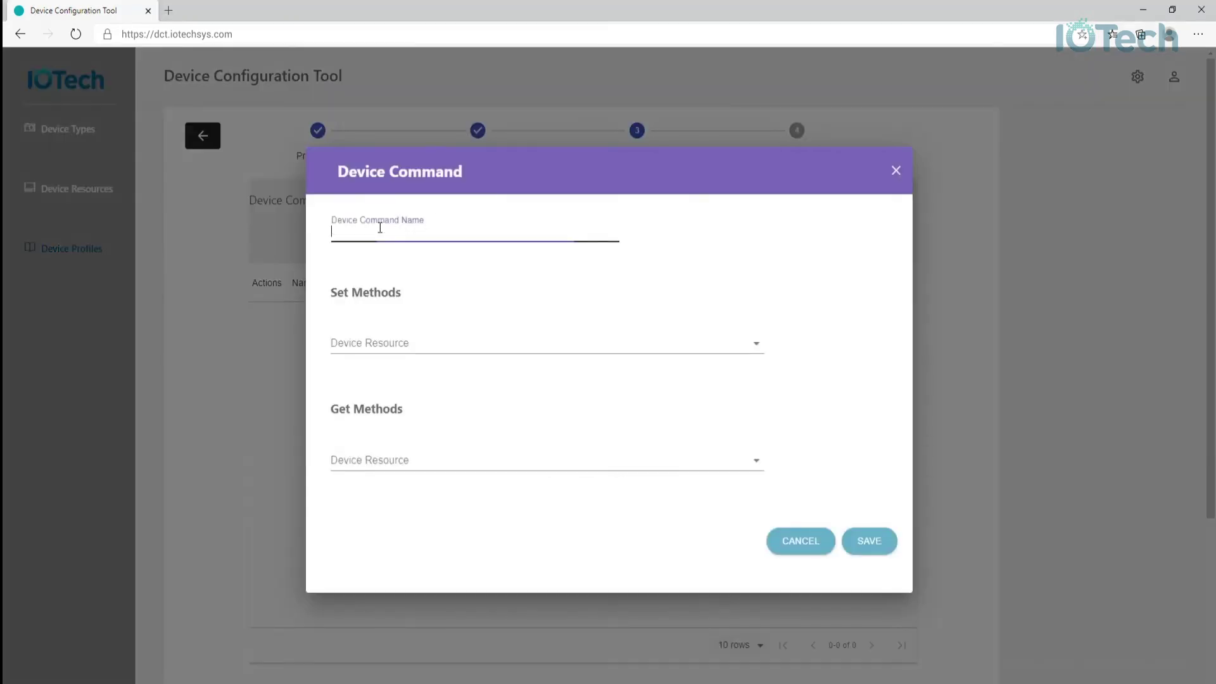
{"action": "type", "text": "GetInput1"}
{"action": "left_click", "coordinate": [366, 464]}
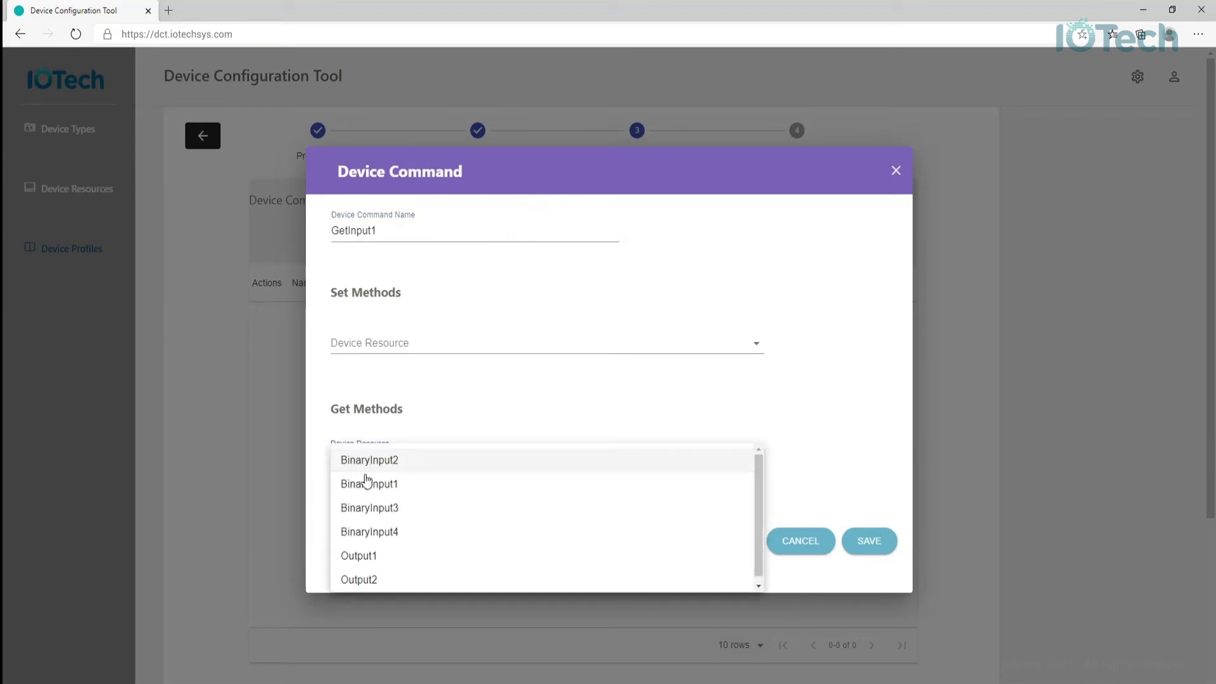
{"action": "left_click", "coordinate": [367, 483]}
{"action": "left_click", "coordinate": [866, 539]}
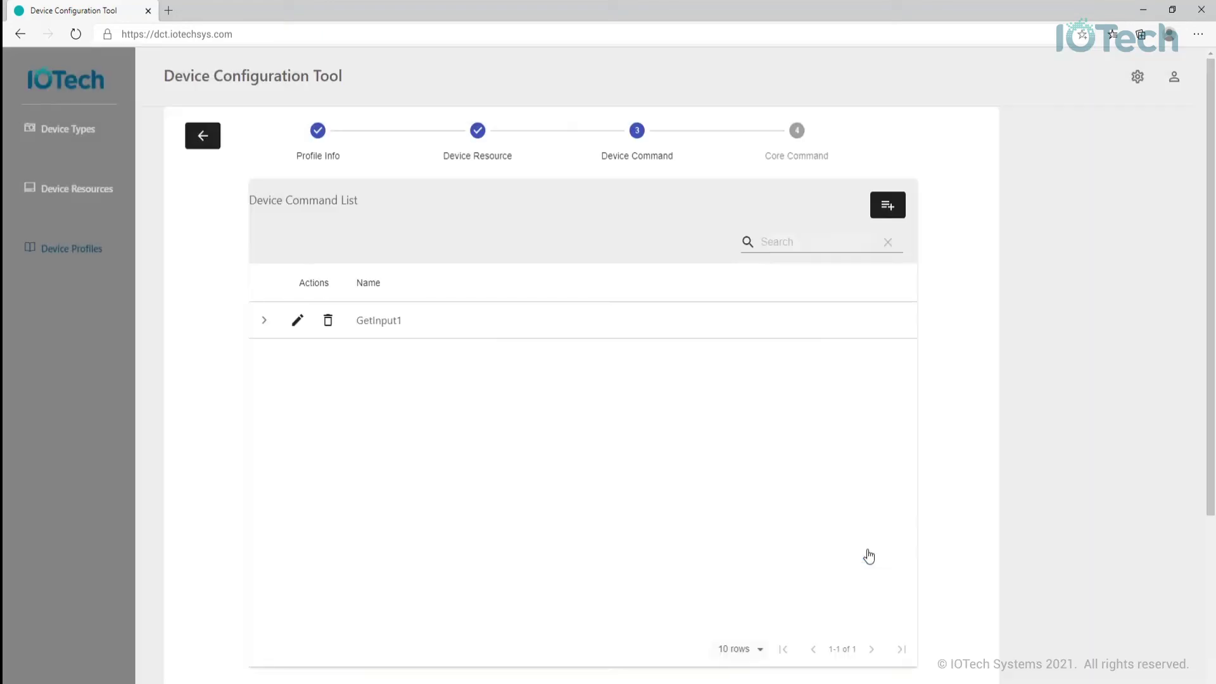
{"action": "left_click", "coordinate": [890, 214]}
{"action": "left_click", "coordinate": [396, 228]}
{"action": "type", "text": "GetInput"}
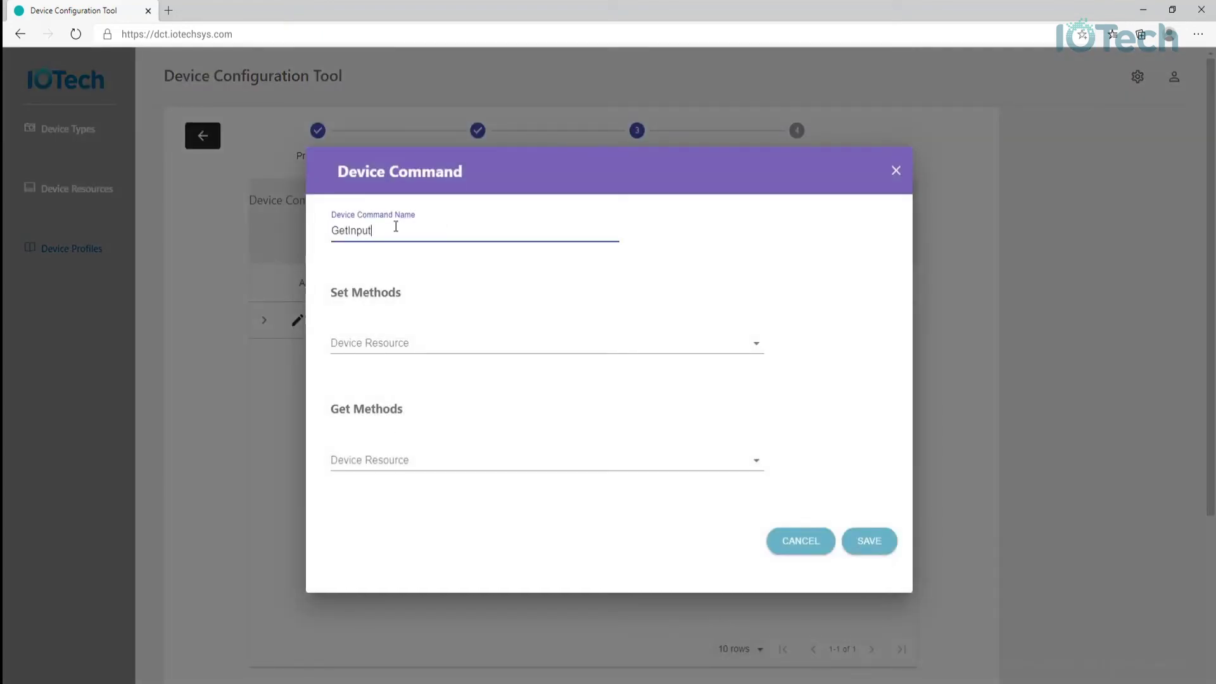
{"action": "type", "text": "2"}
{"action": "left_click", "coordinate": [372, 460]}
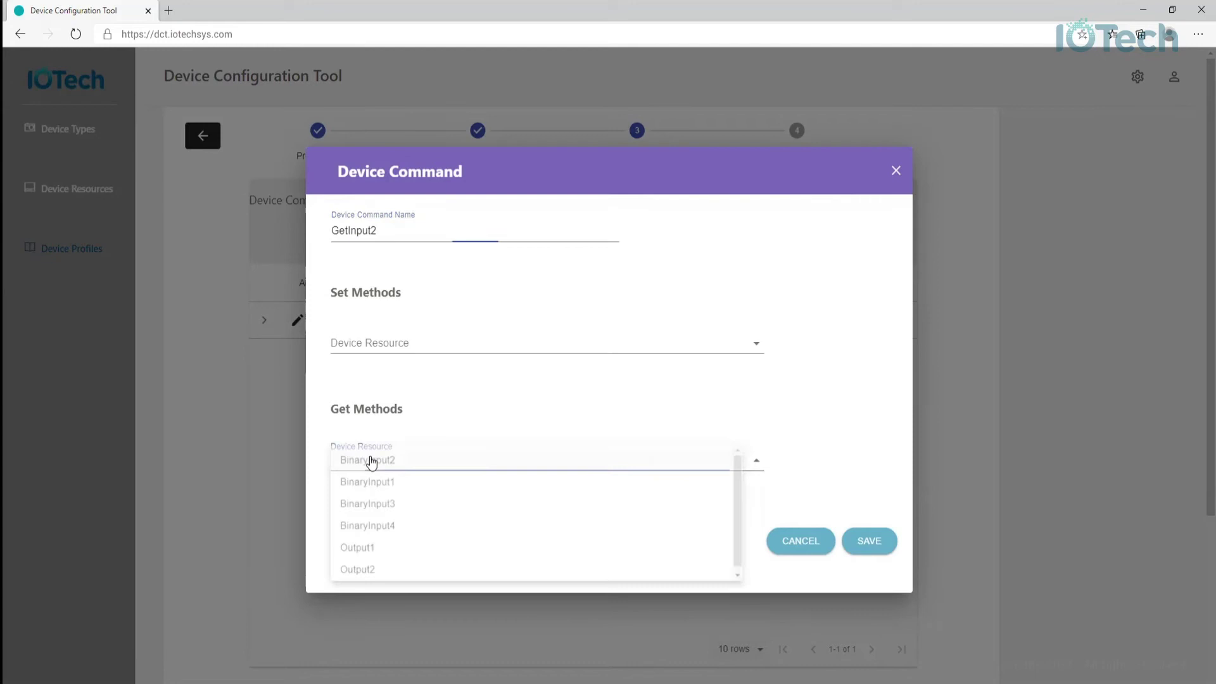
{"action": "left_click", "coordinate": [869, 549]}
{"action": "left_click", "coordinate": [871, 550]}
- Create device commands GetInput3 and GetInput4, reading BinaryInput3 and BinaryInput4
{"action": "left_click", "coordinate": [889, 214]}
{"action": "left_click", "coordinate": [443, 230]}
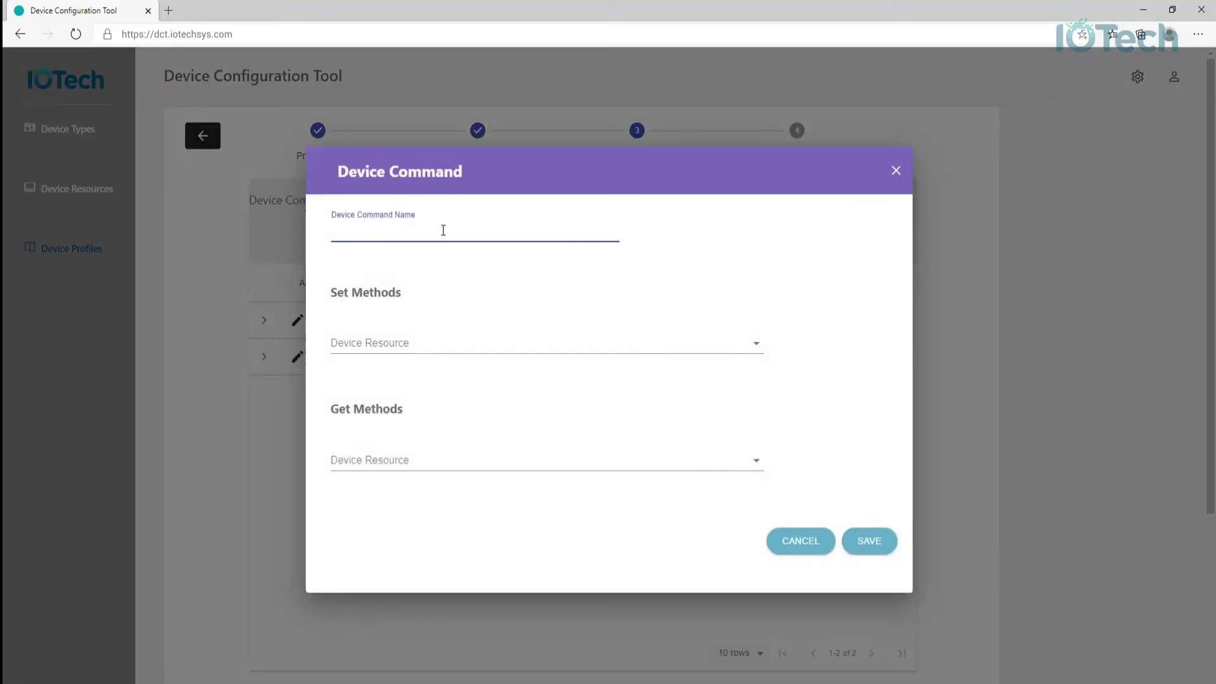
{"action": "type", "text": "GetInput3"}
{"action": "left_click", "coordinate": [487, 461]}
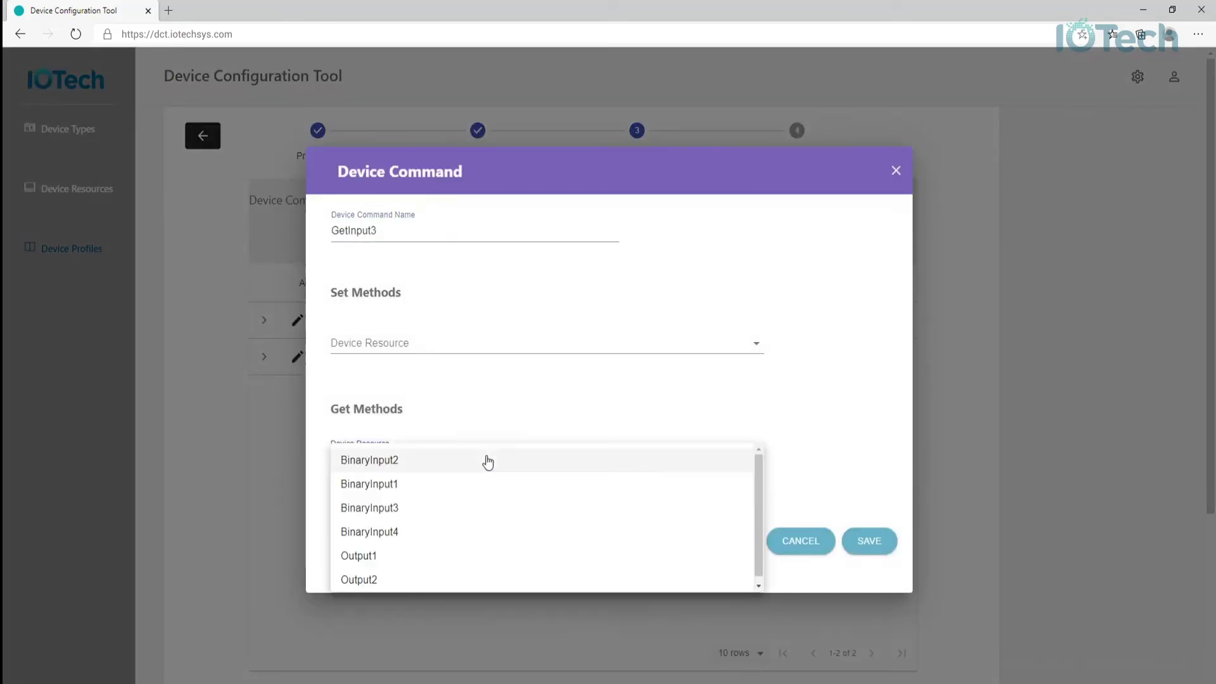
{"action": "left_click", "coordinate": [491, 508]}
{"action": "left_click", "coordinate": [863, 549]}
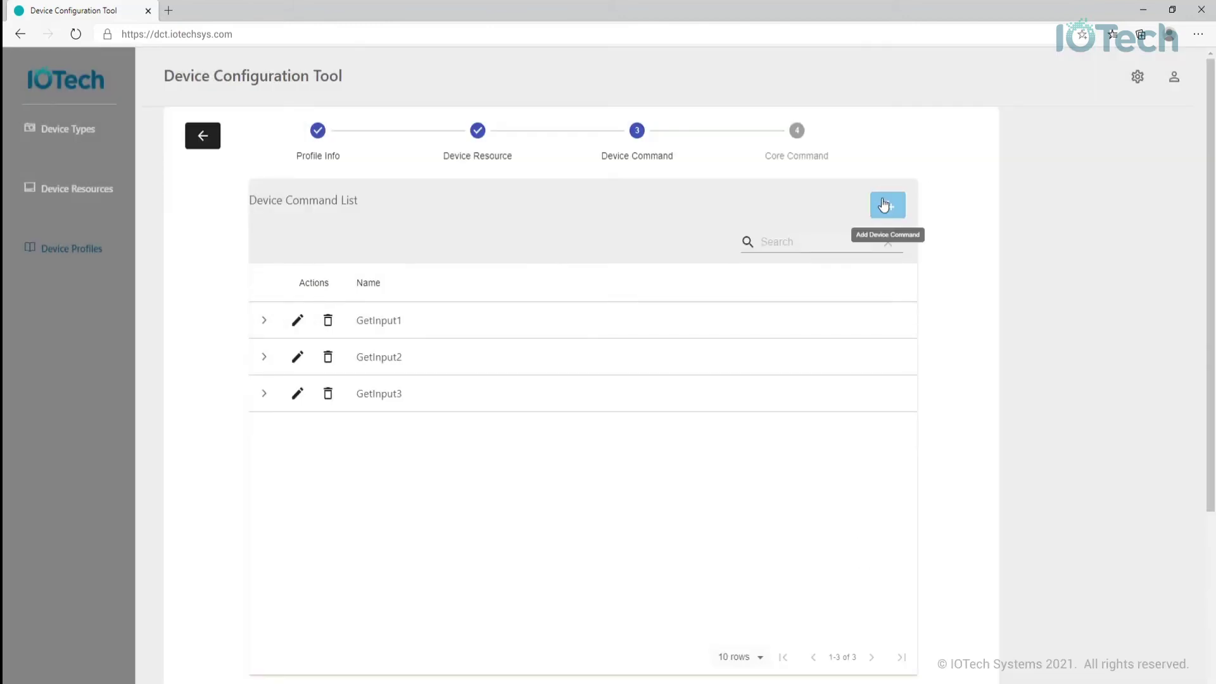
{"action": "left_click", "coordinate": [885, 205]}
{"action": "left_click", "coordinate": [373, 232]}
{"action": "type", "text": "GetInput"}
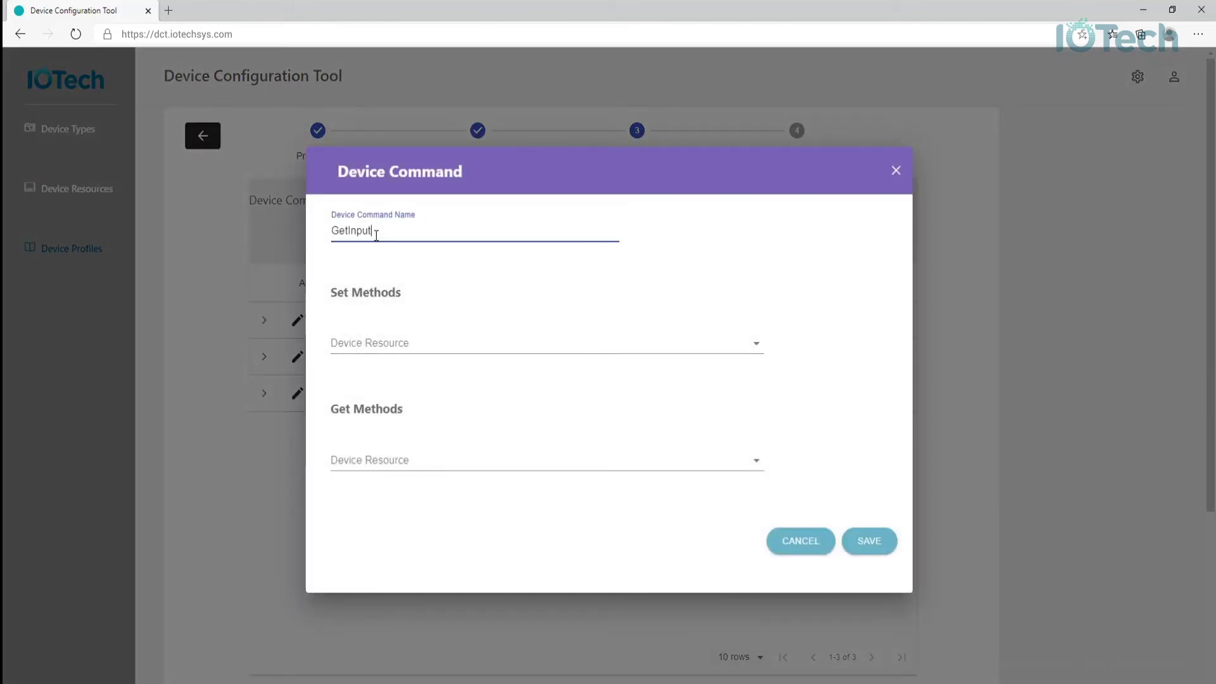
{"action": "type", "text": "4"}
{"action": "left_click", "coordinate": [386, 470]}
{"action": "left_click", "coordinate": [374, 530]}
{"action": "left_click", "coordinate": [872, 549]}
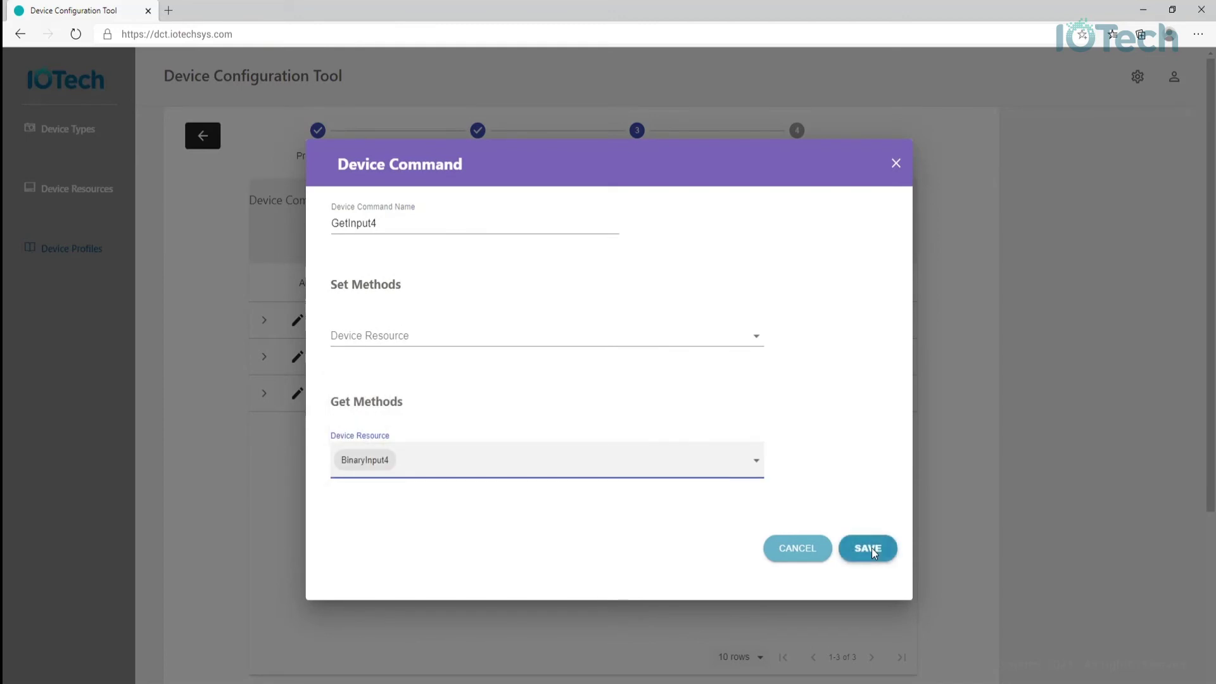
{"action": "left_click", "coordinate": [872, 548]}
- Create device commands SetOutput1 and SetOutput2, writing Output1 and Output2
{"action": "left_click", "coordinate": [884, 205]}
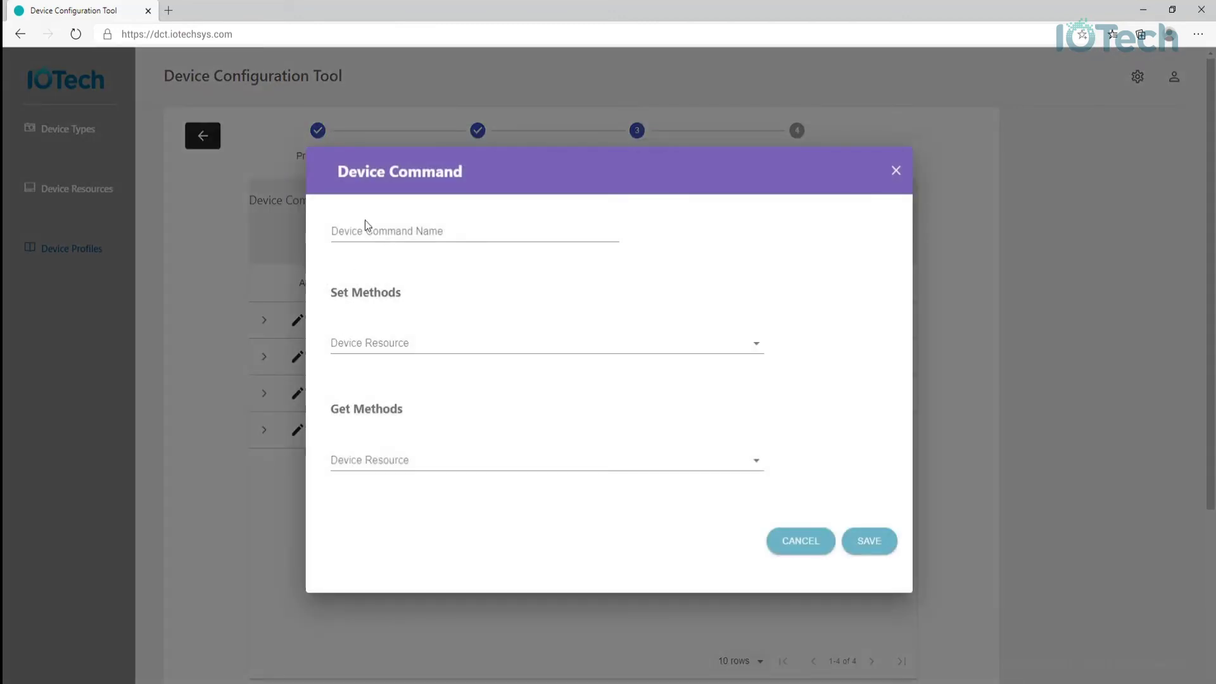
{"action": "left_click", "coordinate": [371, 232]}
{"action": "type", "text": "SetOutup"}
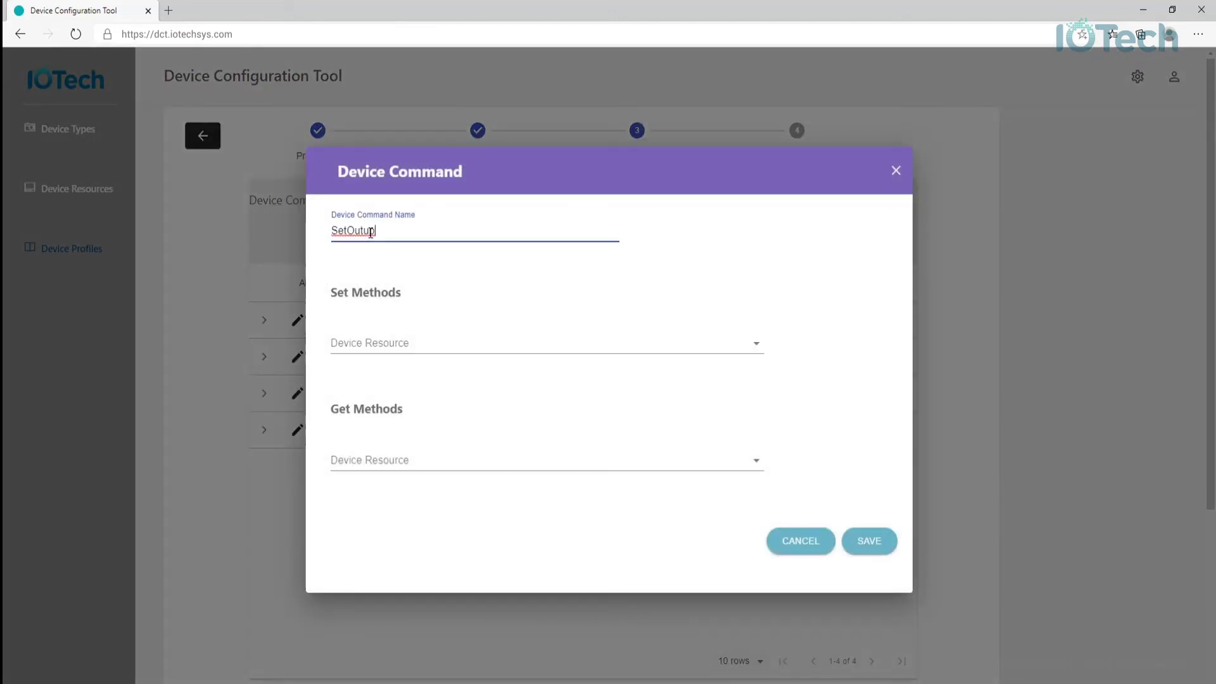
{"action": "key", "text": "BackSpace"}
{"action": "key", "text": "BackSpace"}
{"action": "type", "text": "put1"}
{"action": "left_click", "coordinate": [372, 342]}
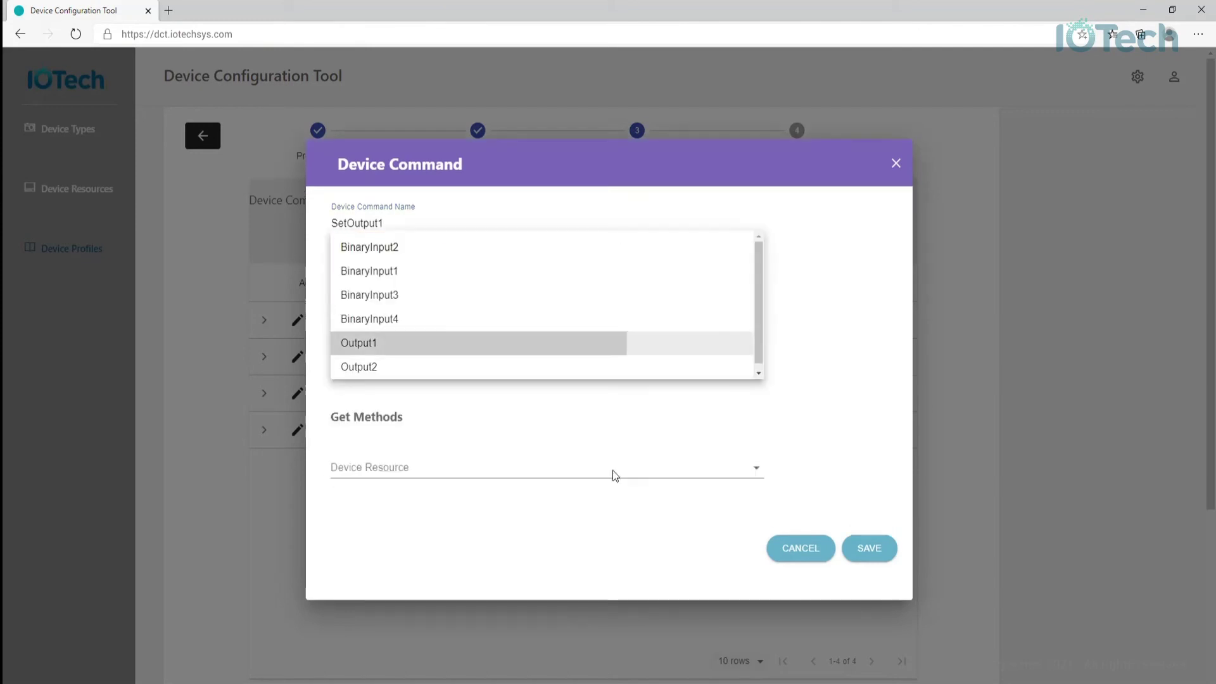
{"action": "left_click", "coordinate": [869, 548]}
{"action": "left_click", "coordinate": [885, 204]}
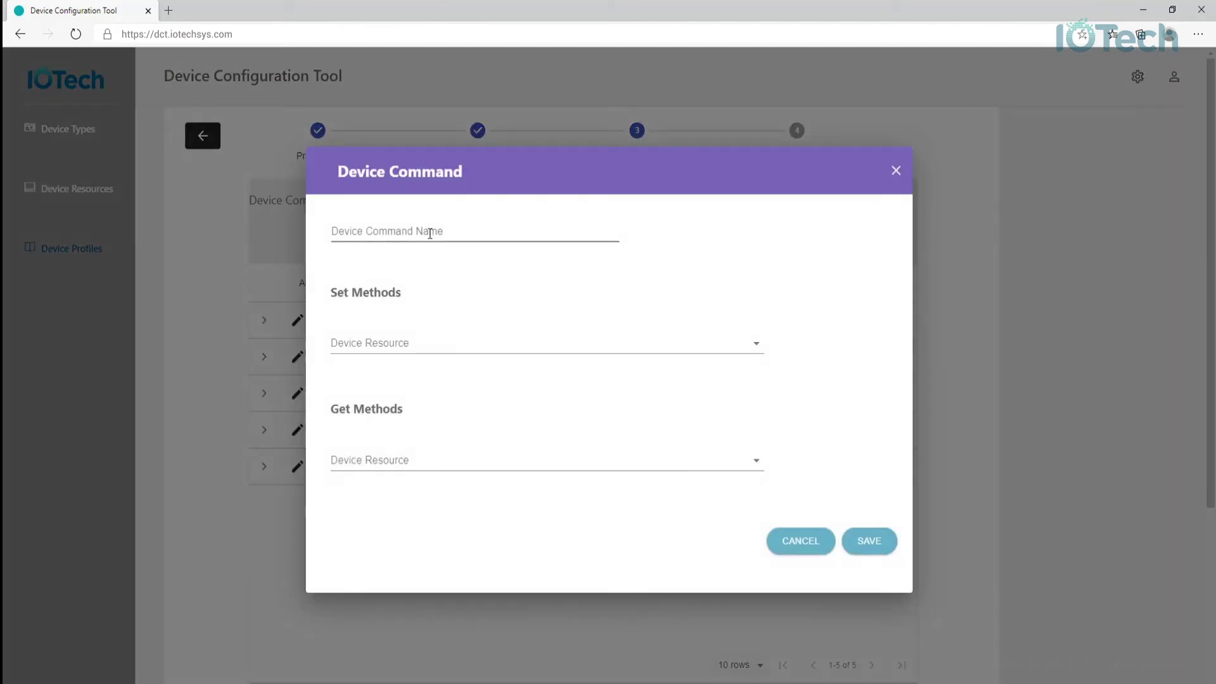
{"action": "left_click", "coordinate": [431, 233]}
{"action": "type", "text": "SetOutput2"}
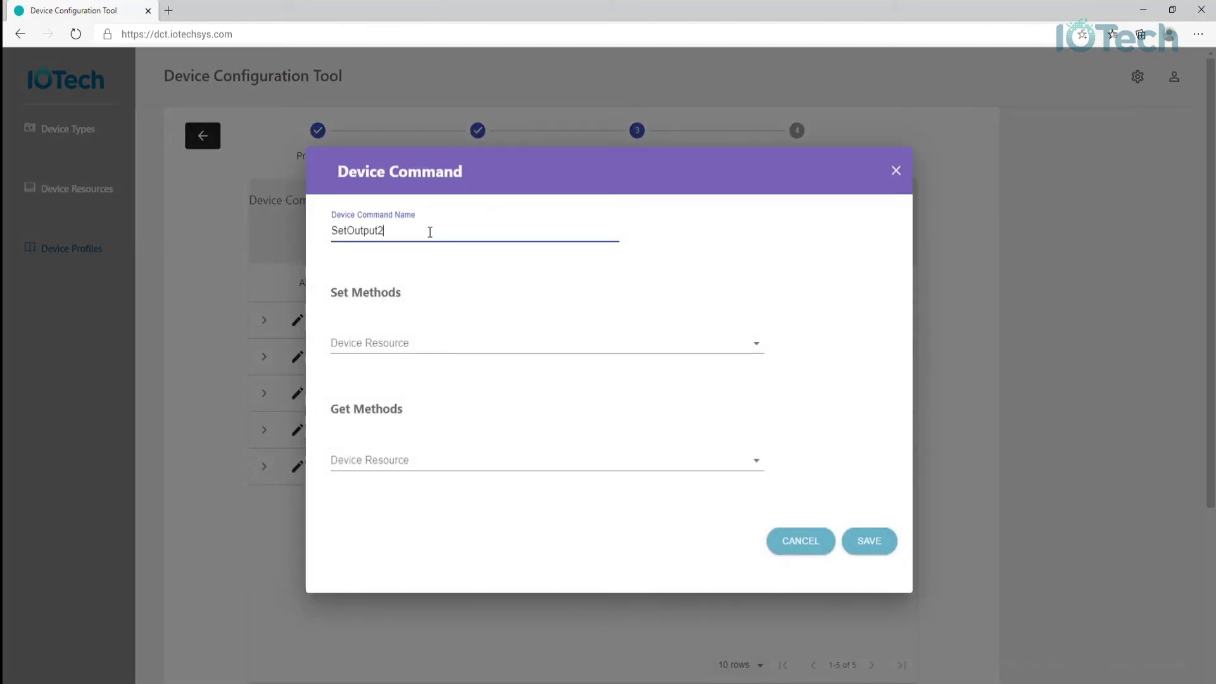
{"action": "left_click", "coordinate": [402, 347]}
{"action": "left_click", "coordinate": [369, 463]}
{"action": "left_click", "coordinate": [863, 546]}
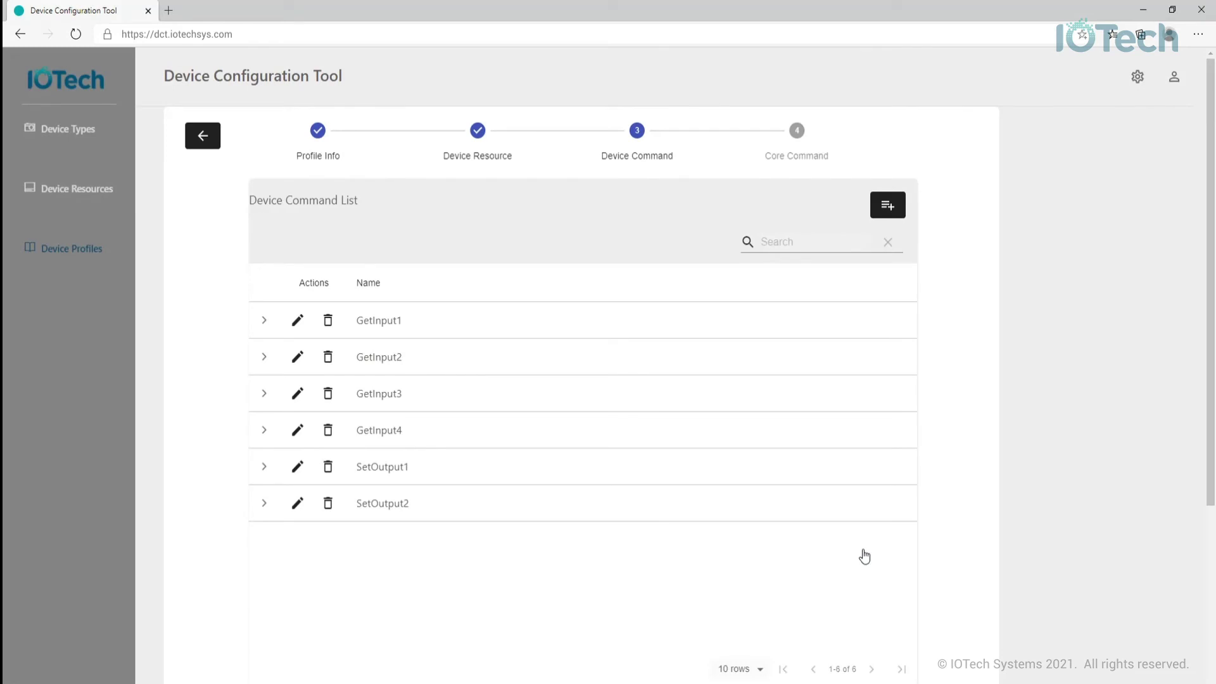
- Advance the profile wizard to the still-empty Core Command step
{"action": "scroll", "coordinate": [871, 556], "scroll_direction": "down", "scroll_amount": 3}
{"action": "left_click", "coordinate": [885, 482]}
{"action": "scroll", "coordinate": [956, 472], "scroll_direction": "up", "scroll_amount": 3}
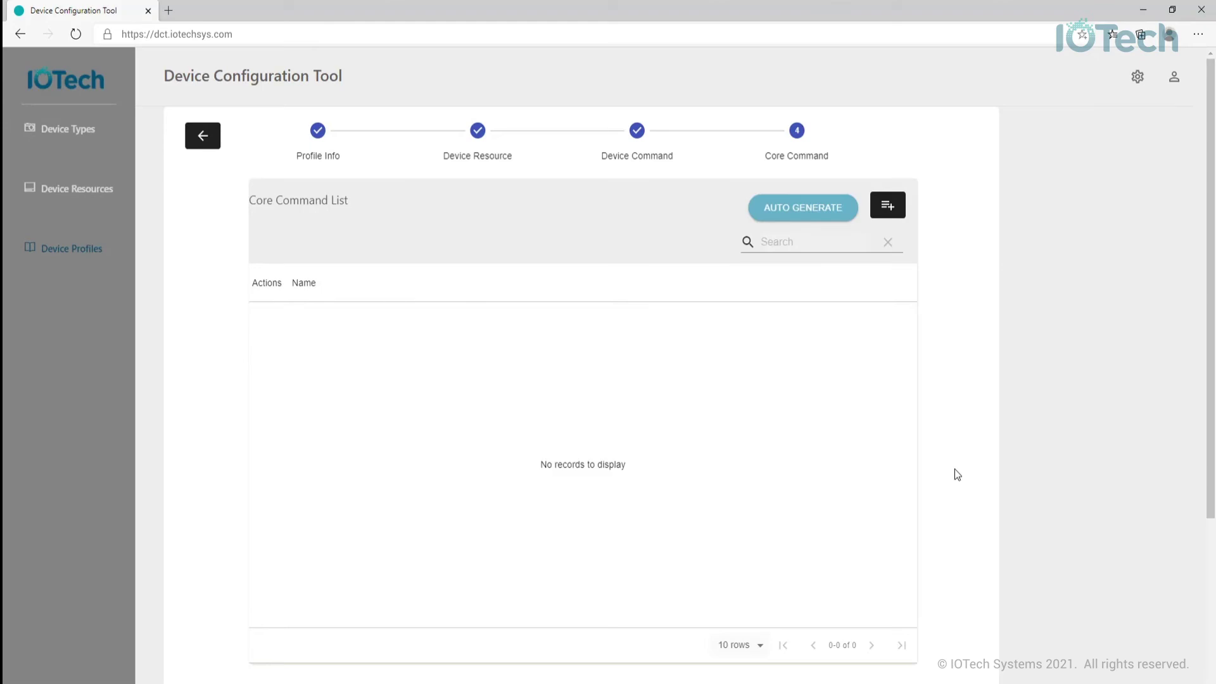
- Add two core commands, one based on BinaryInput1 and one on Output1
{"action": "left_click", "coordinate": [888, 206]}
{"action": "left_click", "coordinate": [481, 146]}
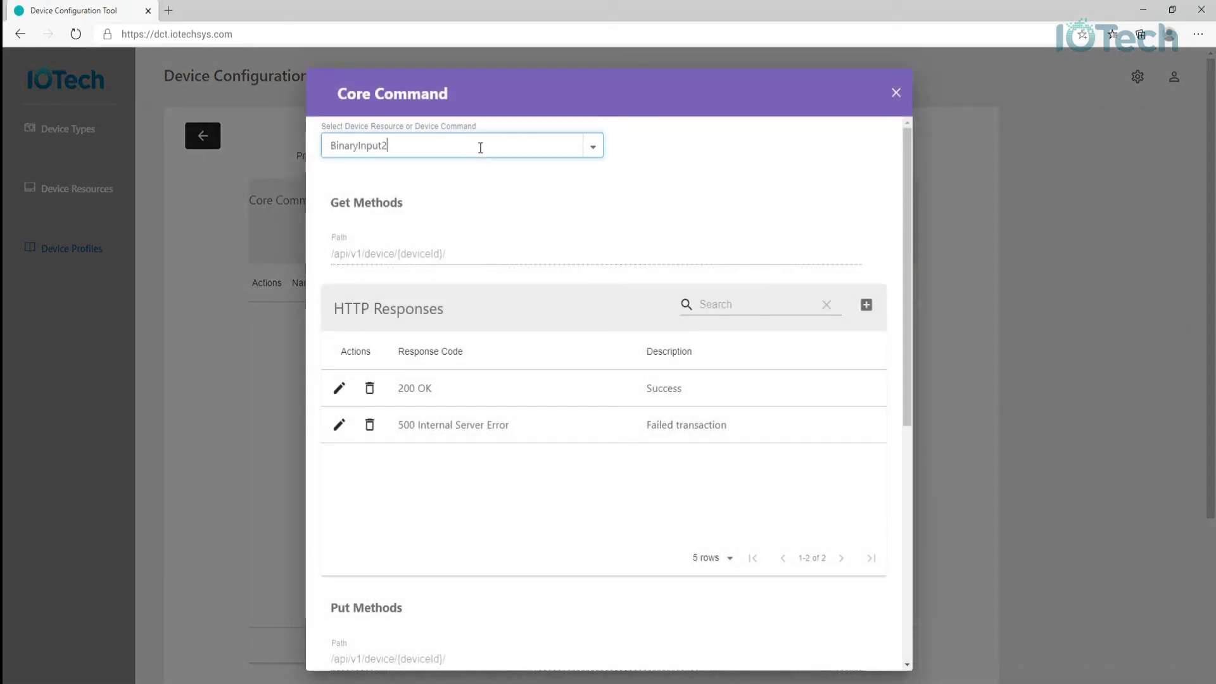
{"action": "left_click", "coordinate": [597, 146]}
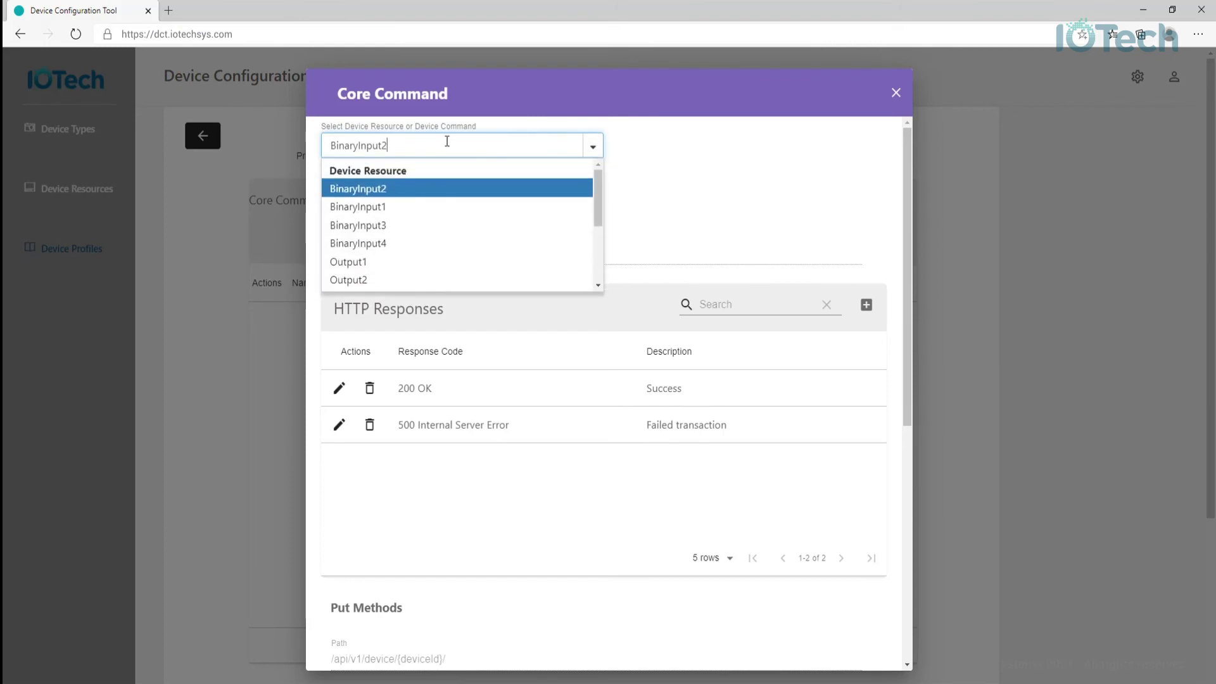
{"action": "left_click", "coordinate": [377, 215]}
{"action": "scroll", "coordinate": [503, 413], "scroll_direction": "down", "scroll_amount": 7}
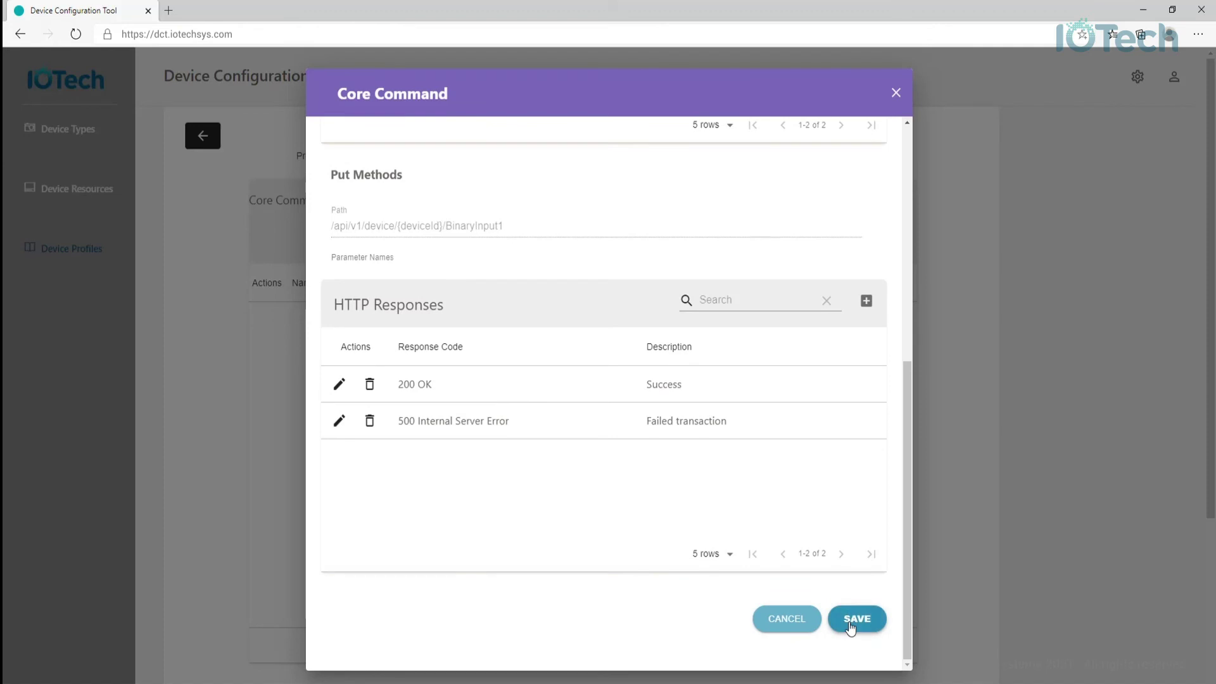
{"action": "left_click", "coordinate": [859, 619]}
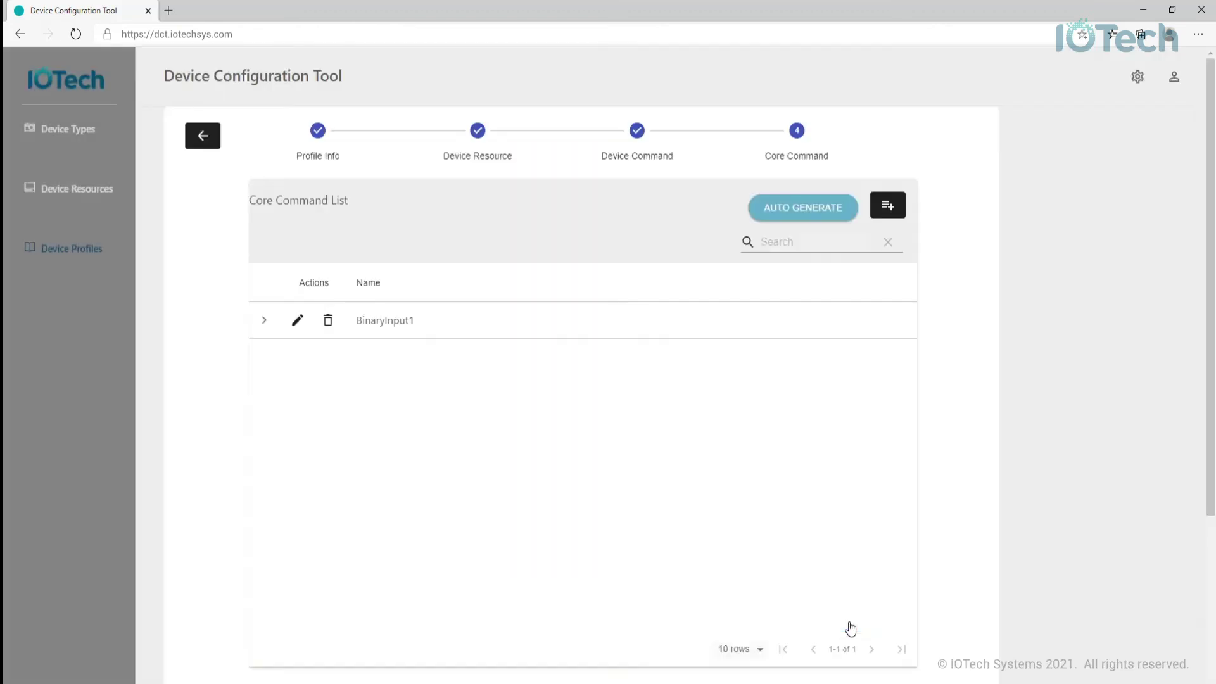
{"action": "left_click", "coordinate": [888, 212]}
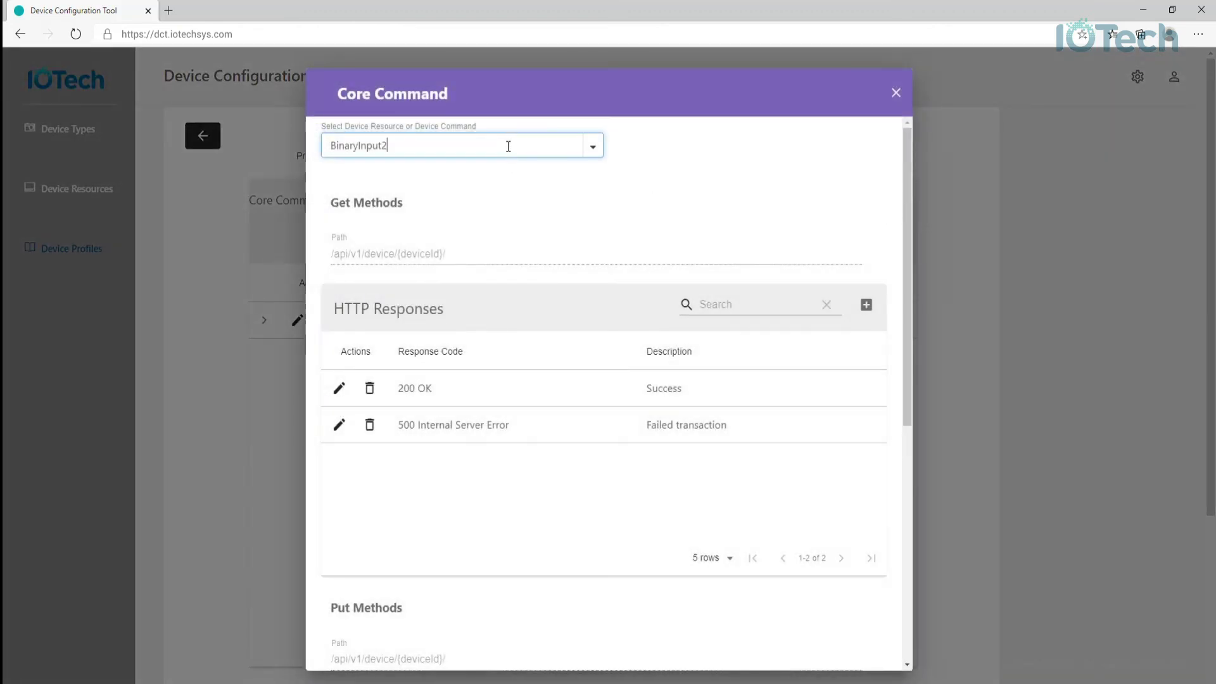
{"action": "left_click", "coordinate": [602, 150]}
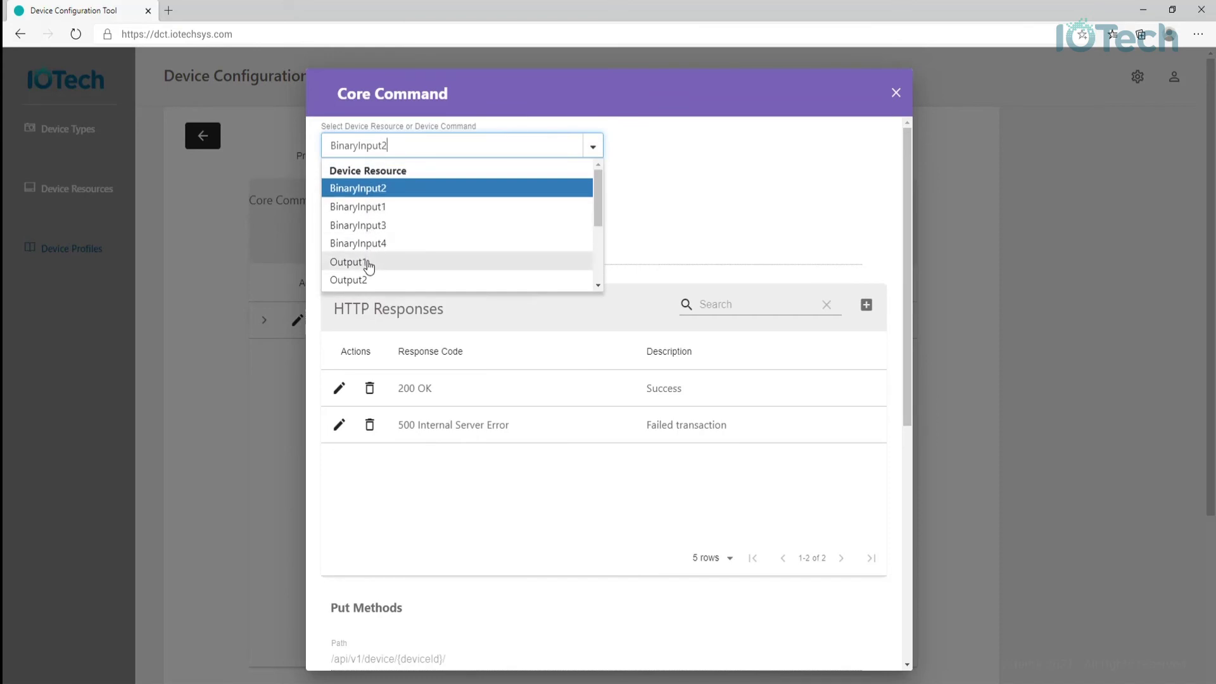
{"action": "left_click", "coordinate": [370, 271]}
{"action": "scroll", "coordinate": [432, 274], "scroll_direction": "down", "scroll_amount": 7}
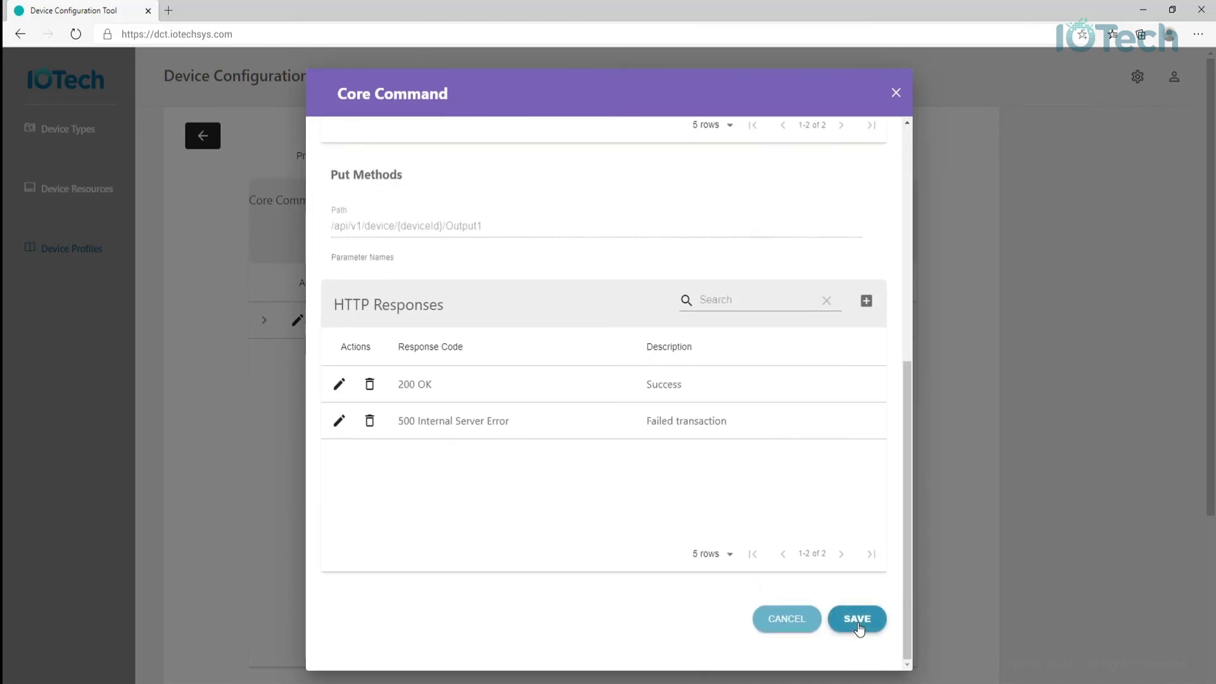
{"action": "left_click", "coordinate": [858, 620]}
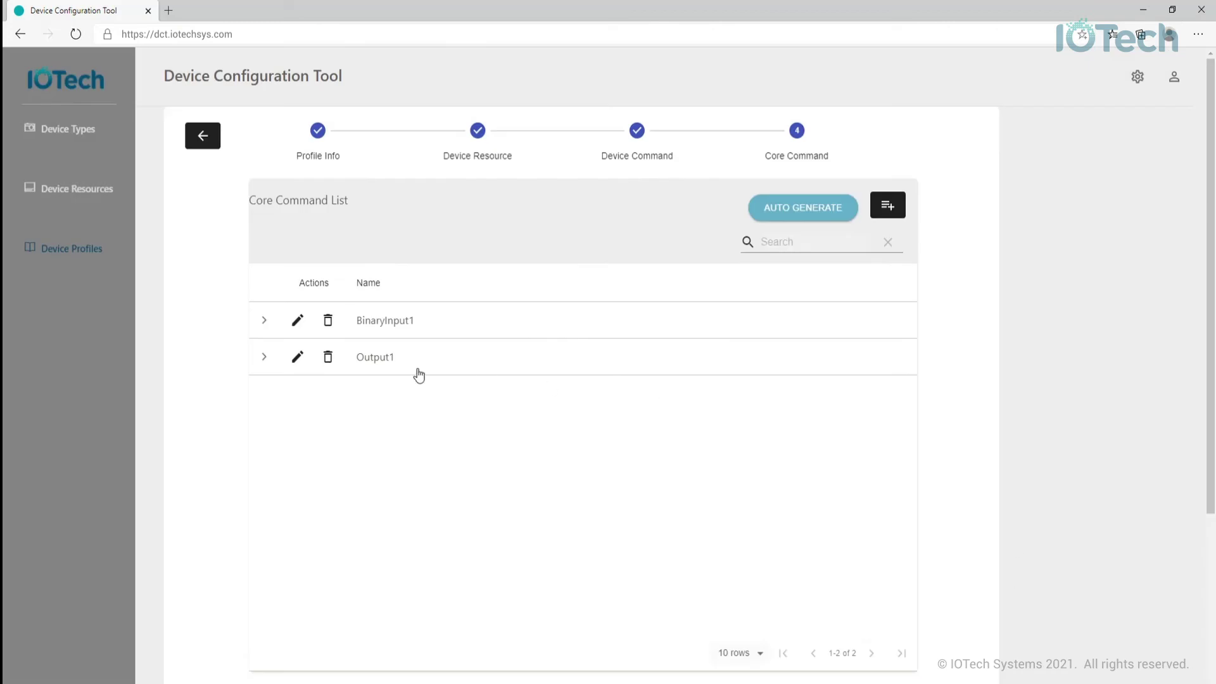
- Delete the BinaryInput1 and Output1 core commands, then auto-generate core commands from Device Resources
{"action": "left_click", "coordinate": [328, 320]}
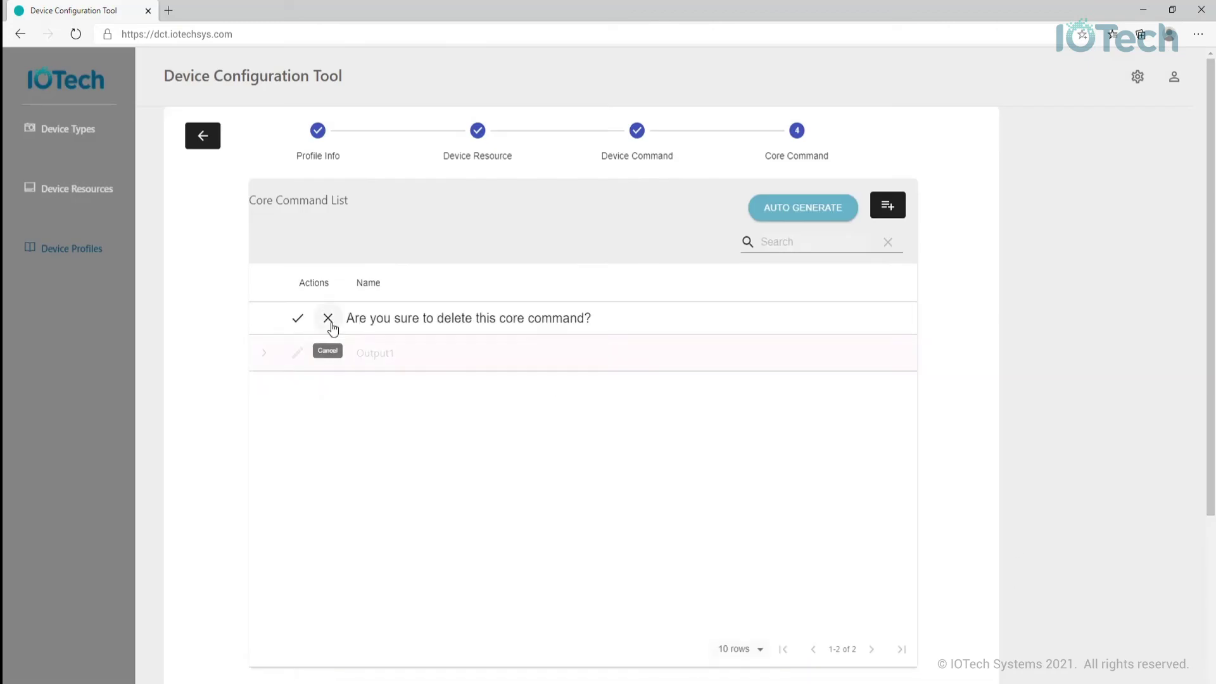
{"action": "left_click", "coordinate": [297, 318]}
{"action": "left_click", "coordinate": [328, 323]}
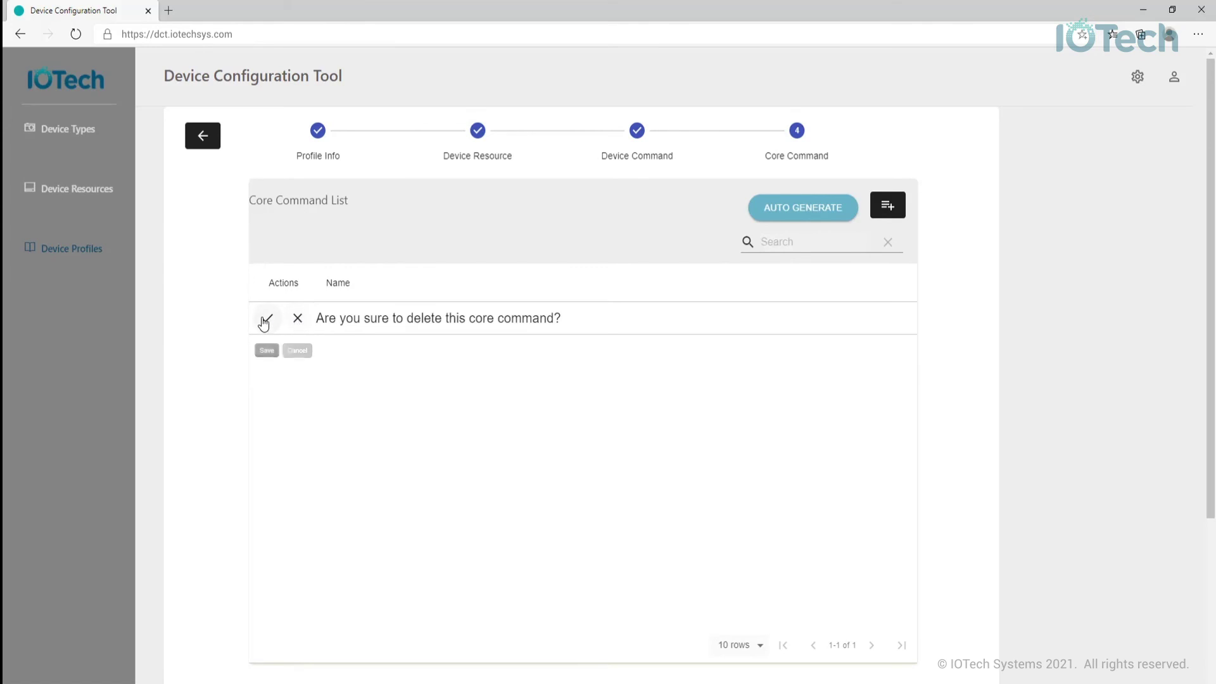
{"action": "left_click", "coordinate": [266, 320]}
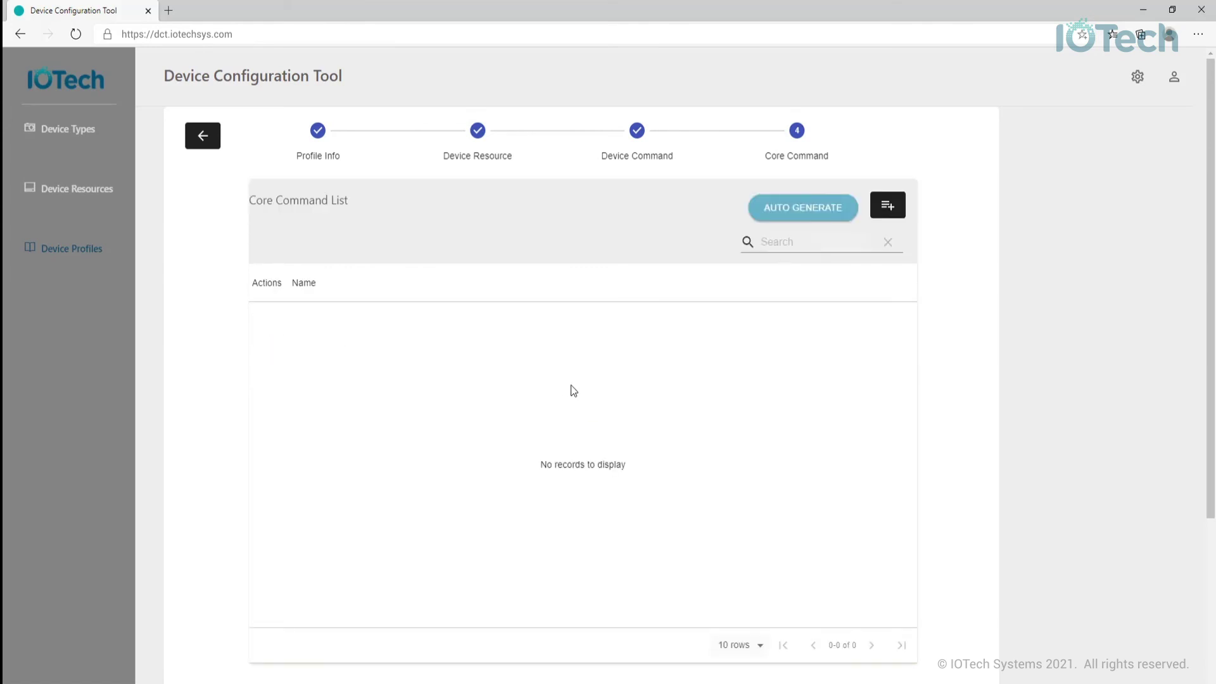
{"action": "left_click", "coordinate": [799, 217]}
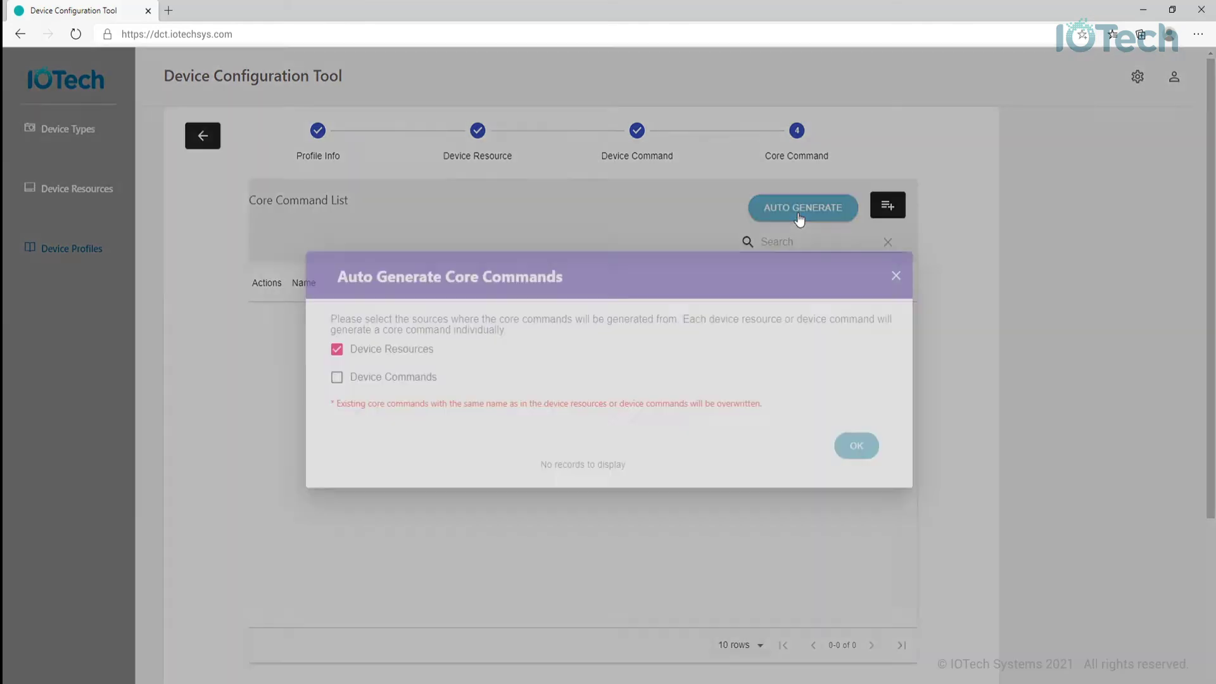
{"action": "left_click", "coordinate": [846, 446]}
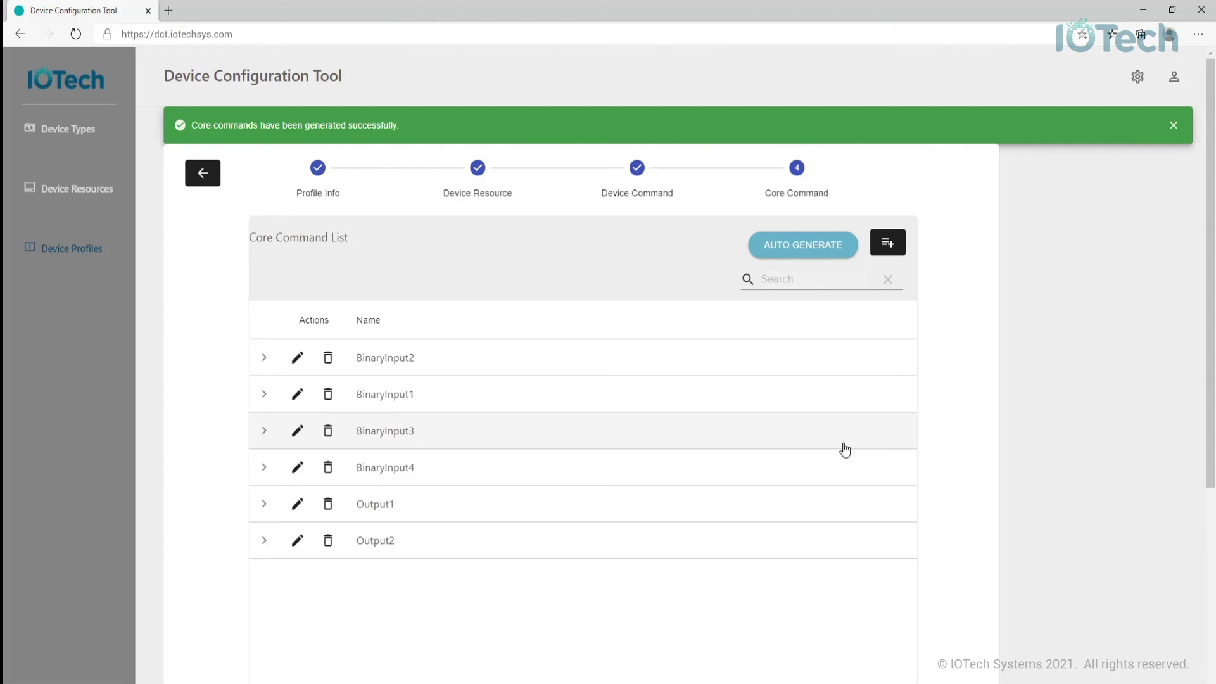
- Save the Damacoles2 Mini profile and view its details
{"action": "scroll", "coordinate": [807, 444], "scroll_direction": "down", "scroll_amount": 4}
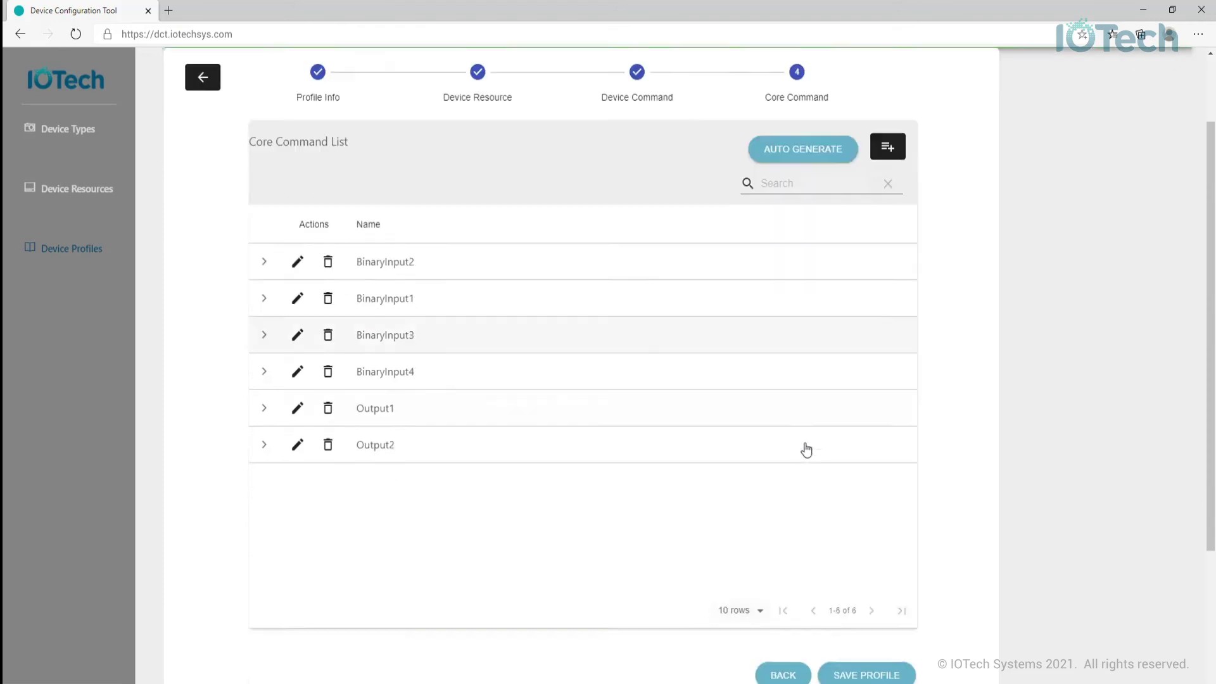
{"action": "left_click", "coordinate": [840, 486]}
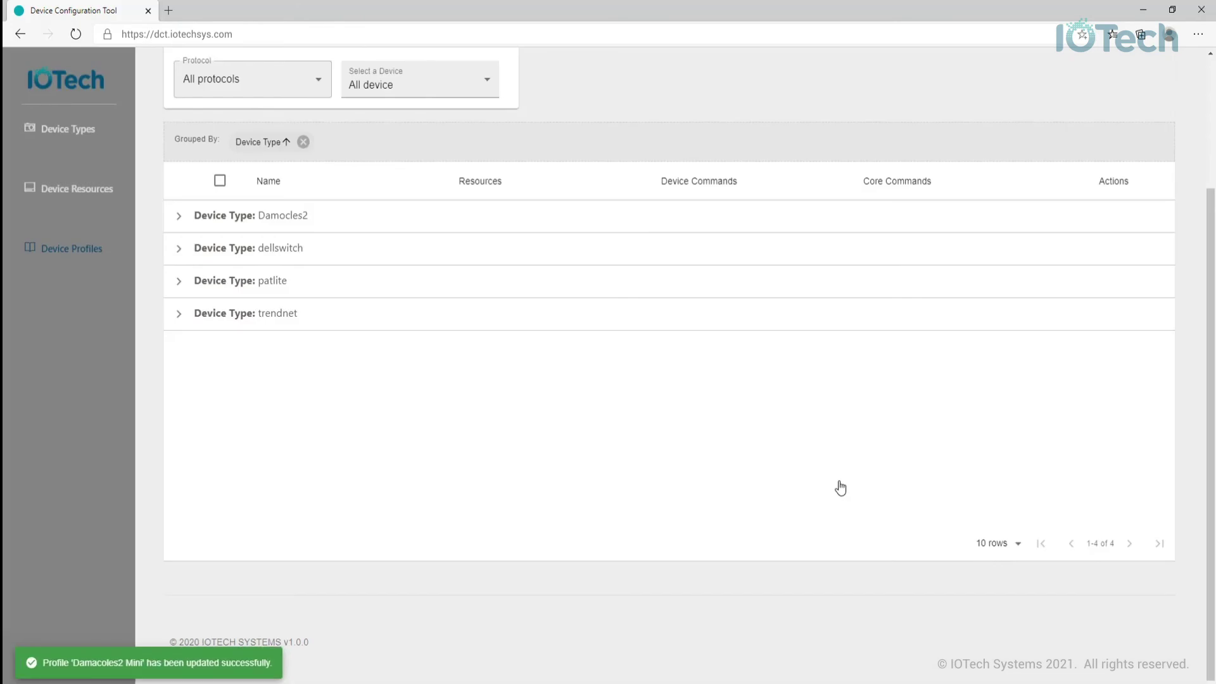
{"action": "left_click", "coordinate": [1068, 273]}
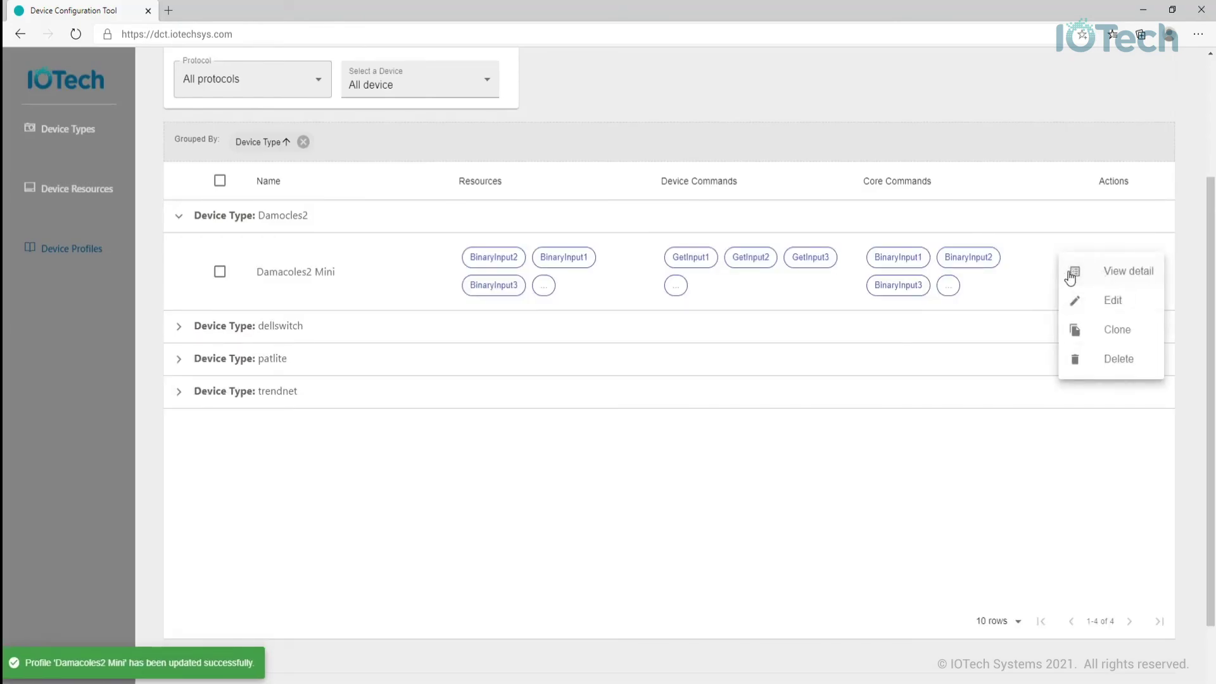
{"action": "left_click", "coordinate": [1124, 272]}
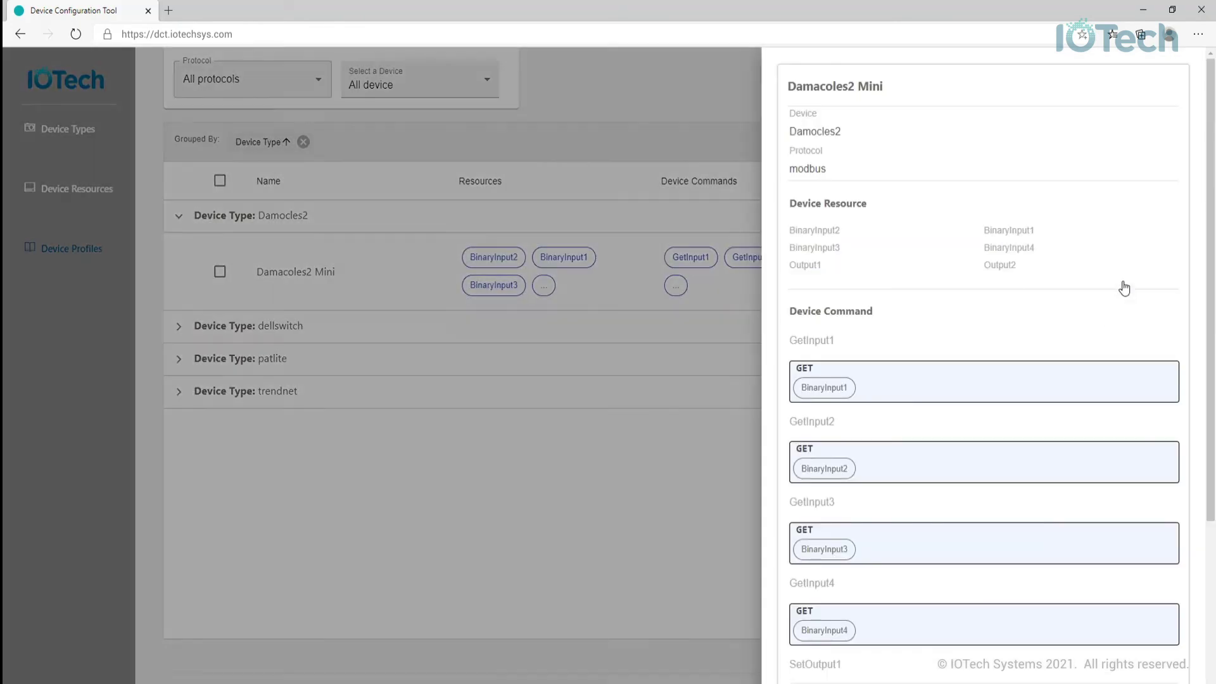
{"action": "left_click", "coordinate": [656, 217]}
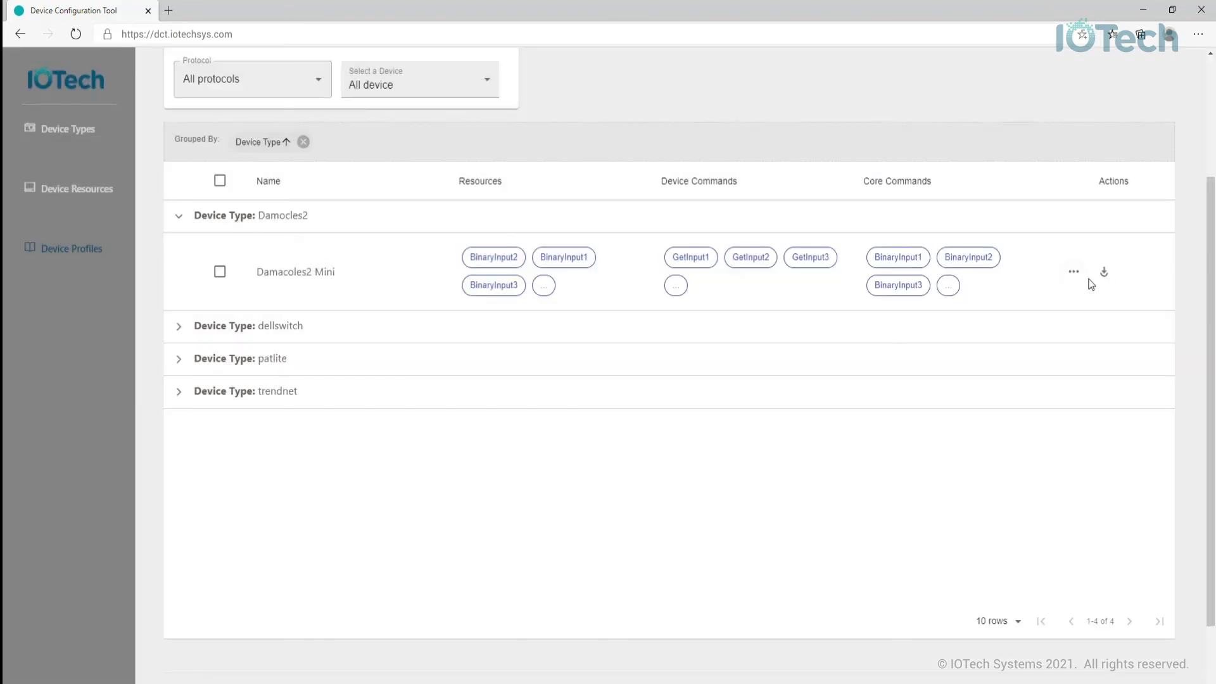
- Open Damacoles2 Mini for editing, then go back to the Device Profiles list
{"action": "left_click", "coordinate": [1068, 273]}
{"action": "left_click", "coordinate": [1106, 308]}
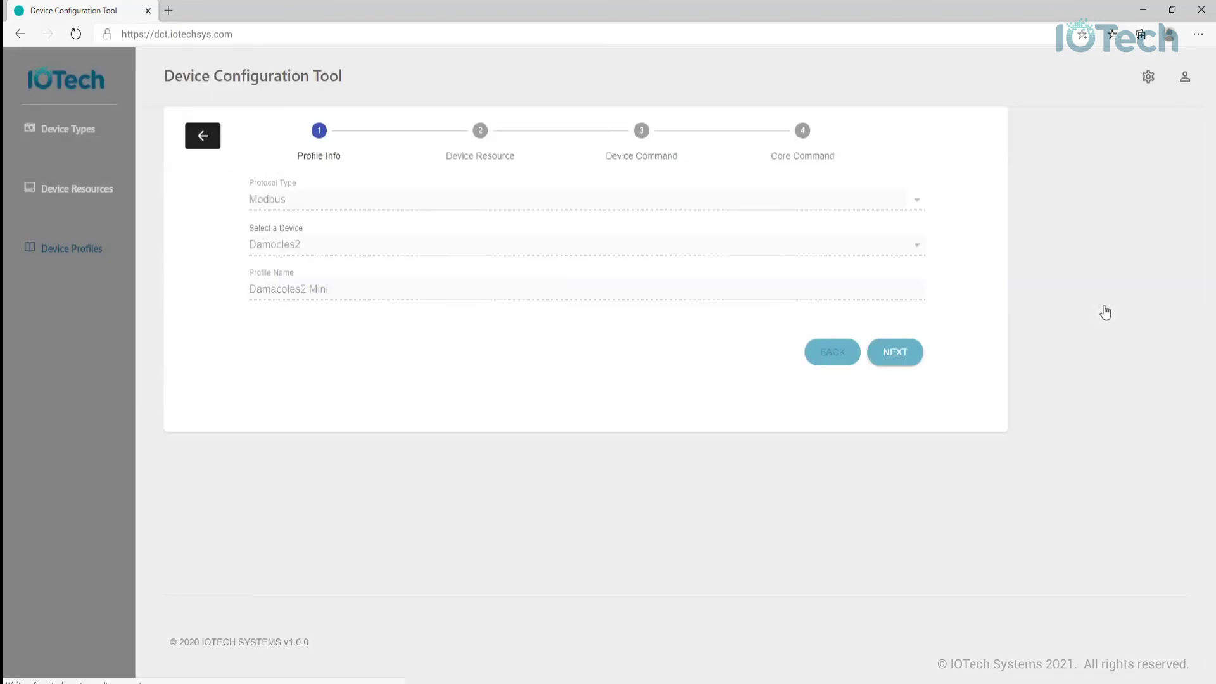
{"action": "left_click", "coordinate": [203, 135]}
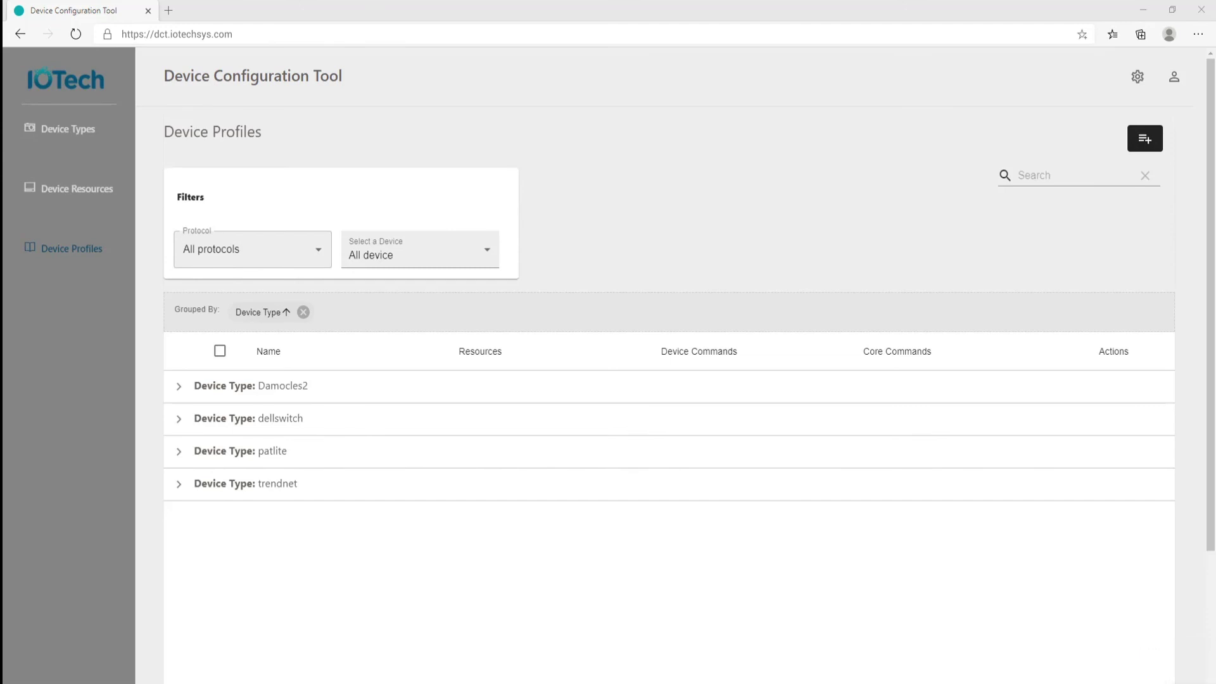
- Export Damacoles2 Mini from the Damocles2 group as YAML and open Damacoles2 Mini.yml
{"action": "left_click", "coordinate": [177, 387]}
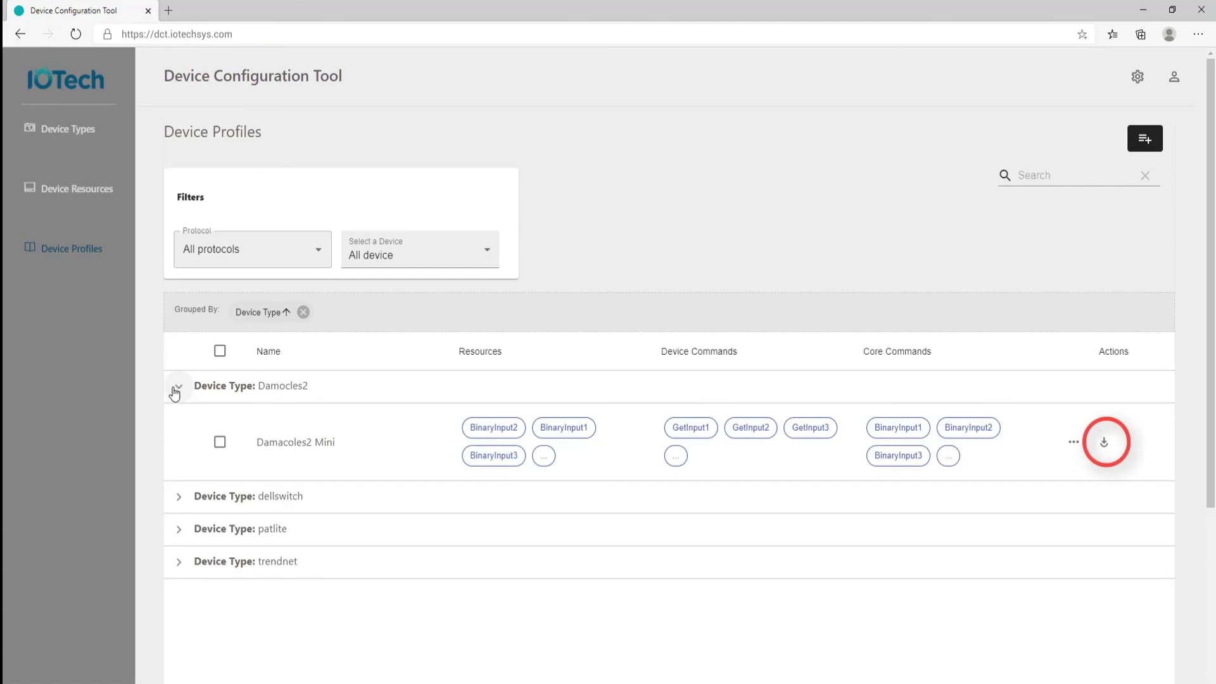
{"action": "left_click", "coordinate": [1105, 446]}
{"action": "left_click", "coordinate": [1105, 442]}
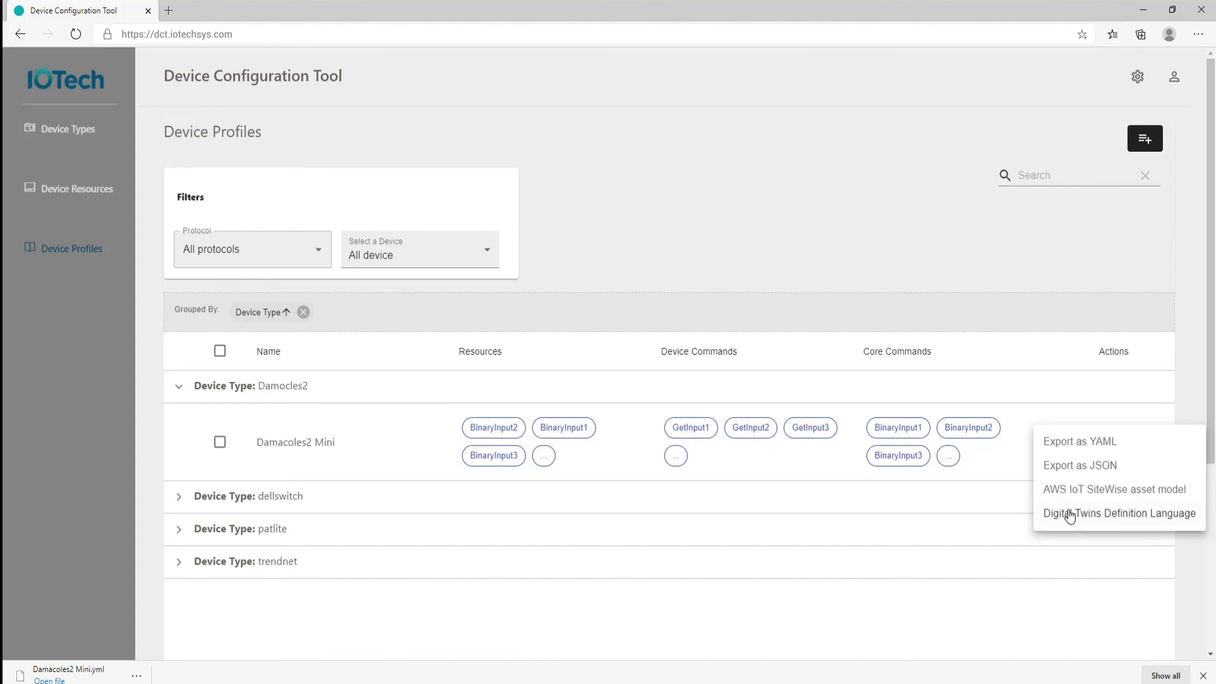
{"action": "left_click", "coordinate": [1077, 443]}
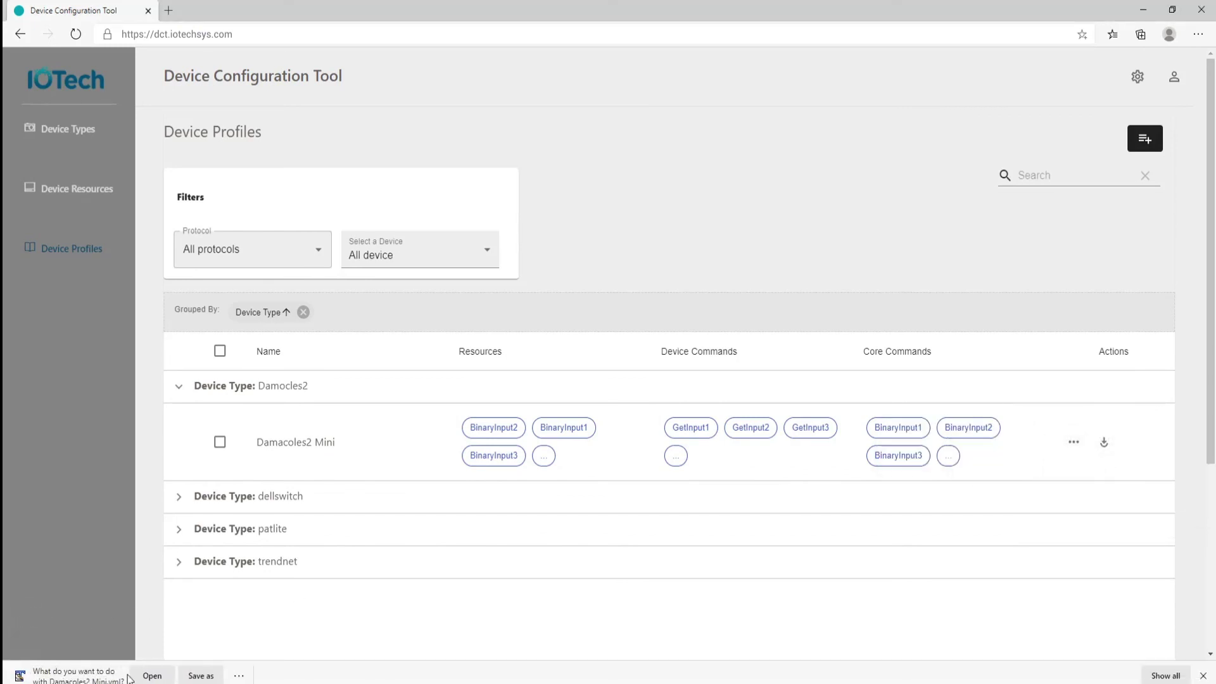
{"action": "left_click", "coordinate": [152, 676]}
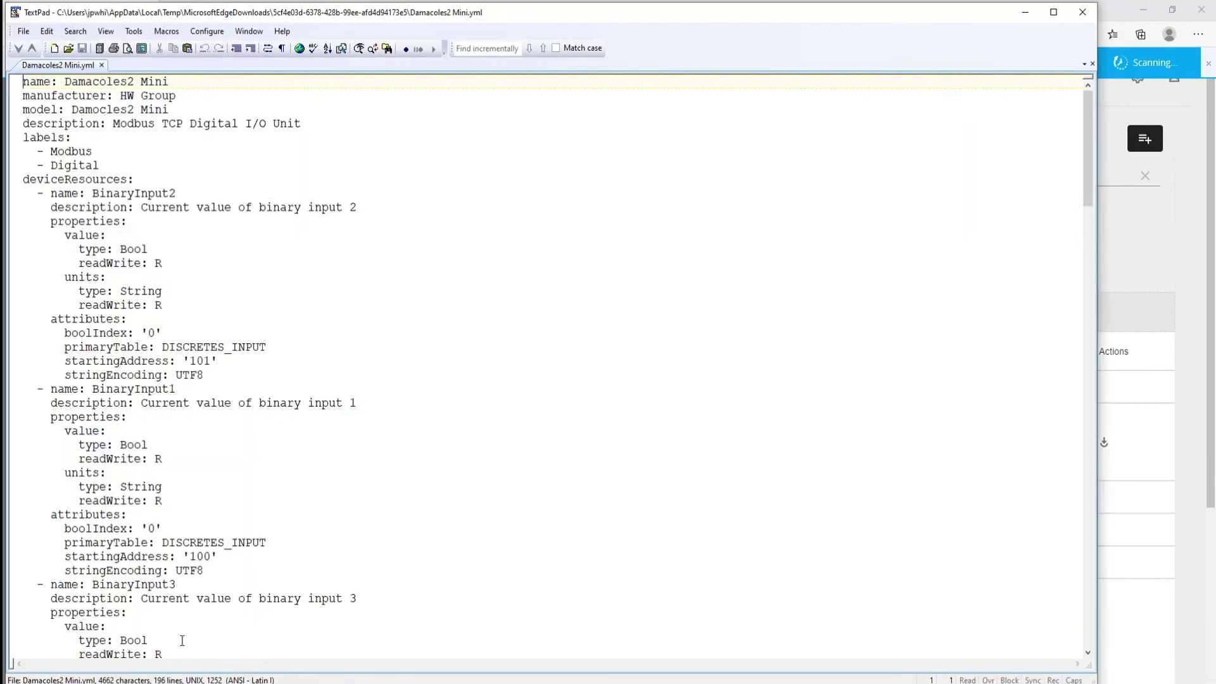
- Highlight the header and the deviceResources, deviceCommands and coreCommands headings in TextPad, then leave it
{"action": "left_click_drag", "start_coordinate": [12, 81], "coordinate": [100, 172]}
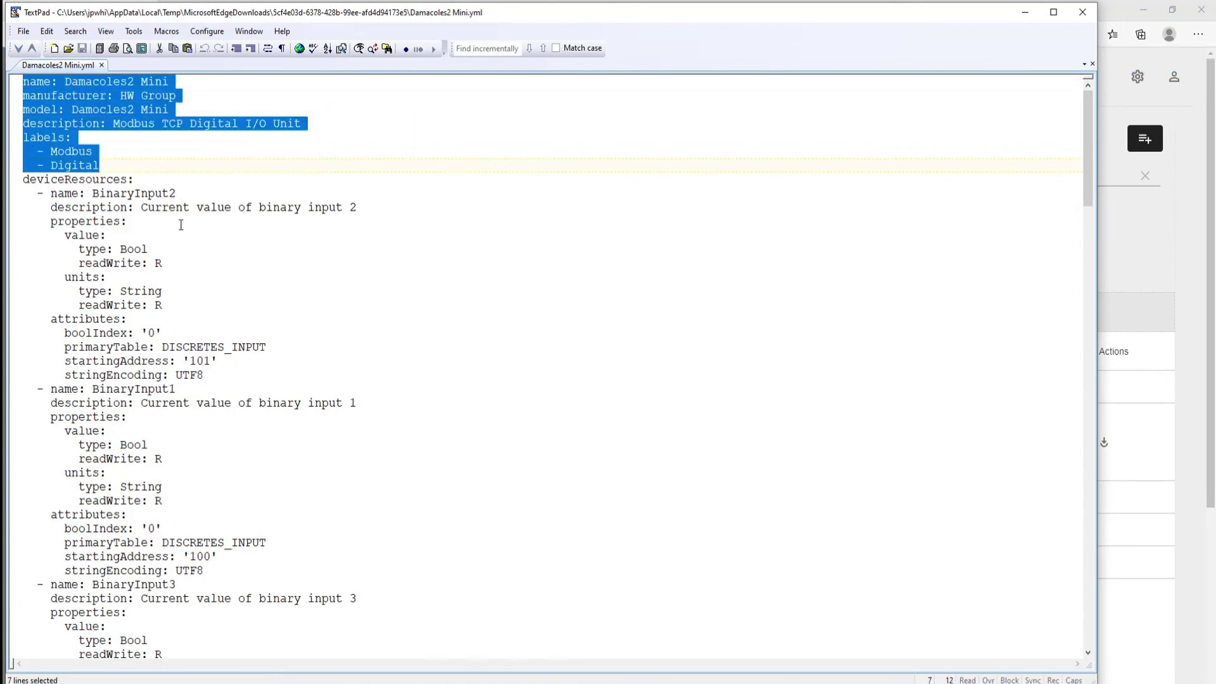
{"action": "left_click", "coordinate": [15, 182]}
{"action": "key", "text": "shift+End"}
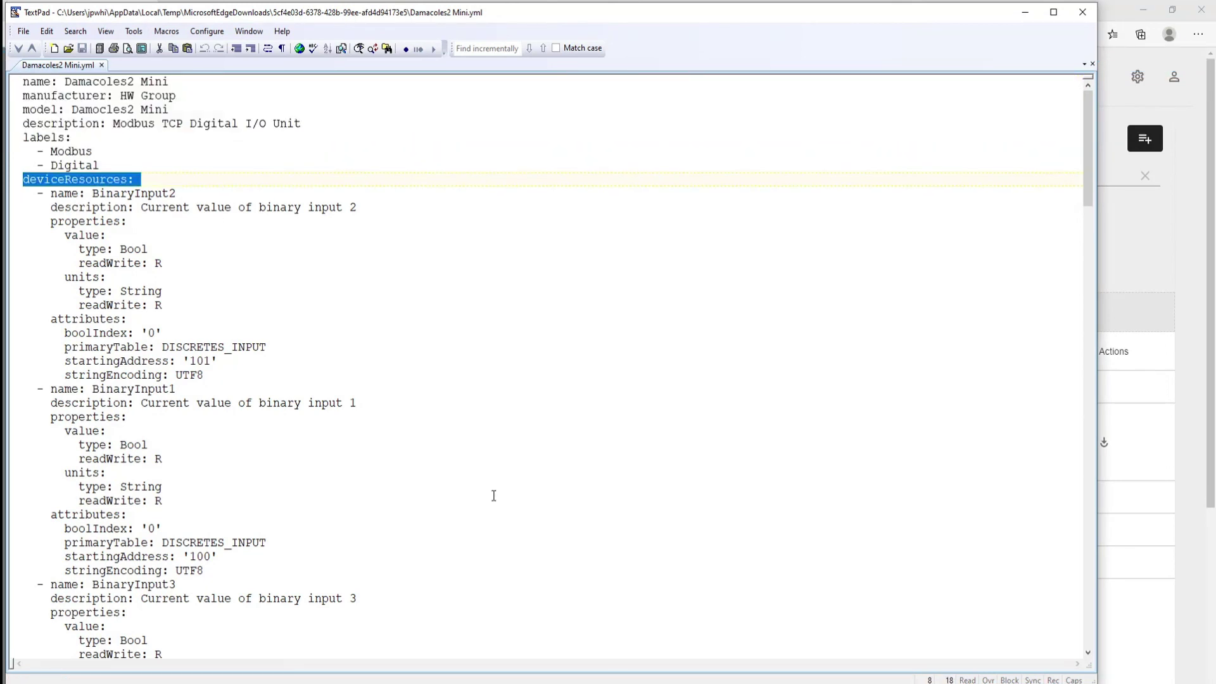
{"action": "left_click_drag", "start_coordinate": [1089, 157], "coordinate": [1093, 473]}
{"action": "left_click", "coordinate": [14, 336]}
{"action": "key", "text": "shift+End"}
{"action": "left_click", "coordinate": [11, 408]}
{"action": "key", "text": "shift+End"}
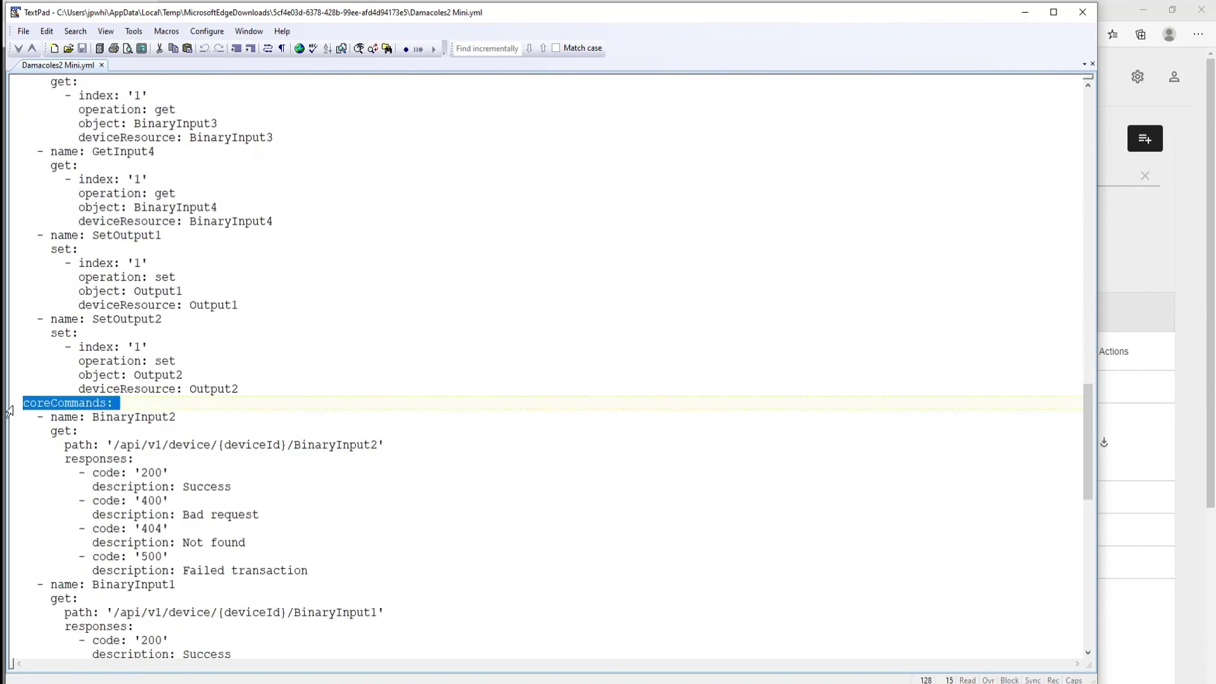
{"action": "scroll", "coordinate": [10, 412], "scroll_direction": "up", "scroll_amount": 20}
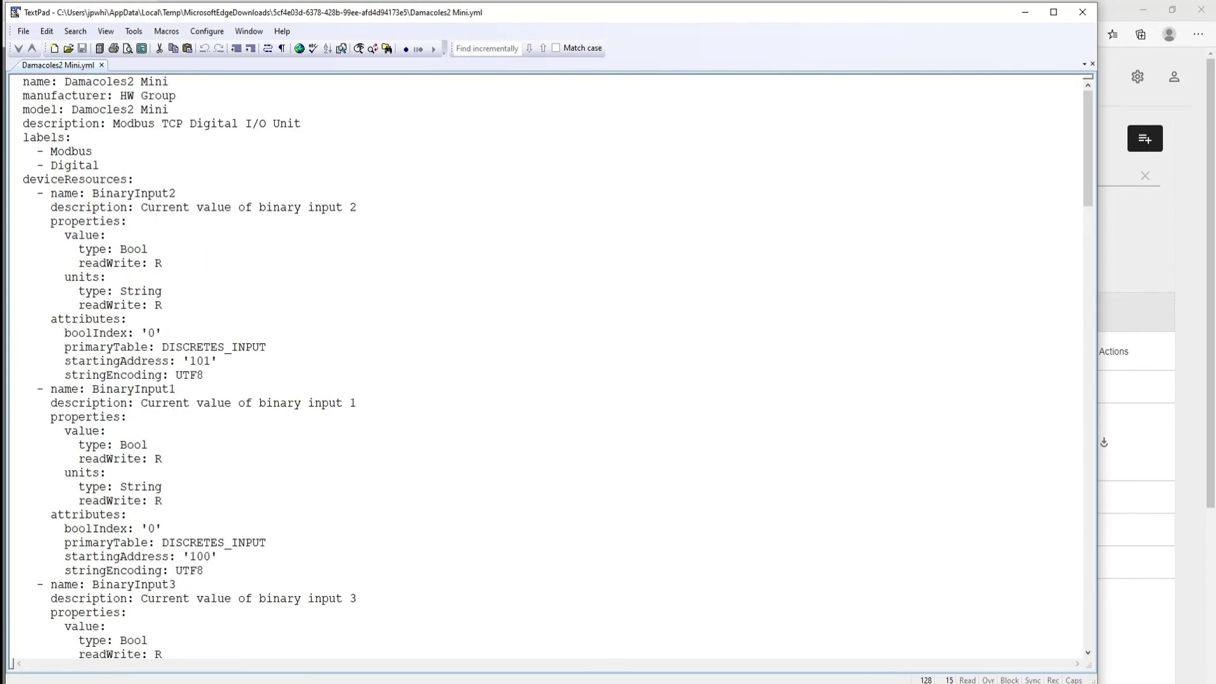
{"action": "key", "text": "alt+Tab"}
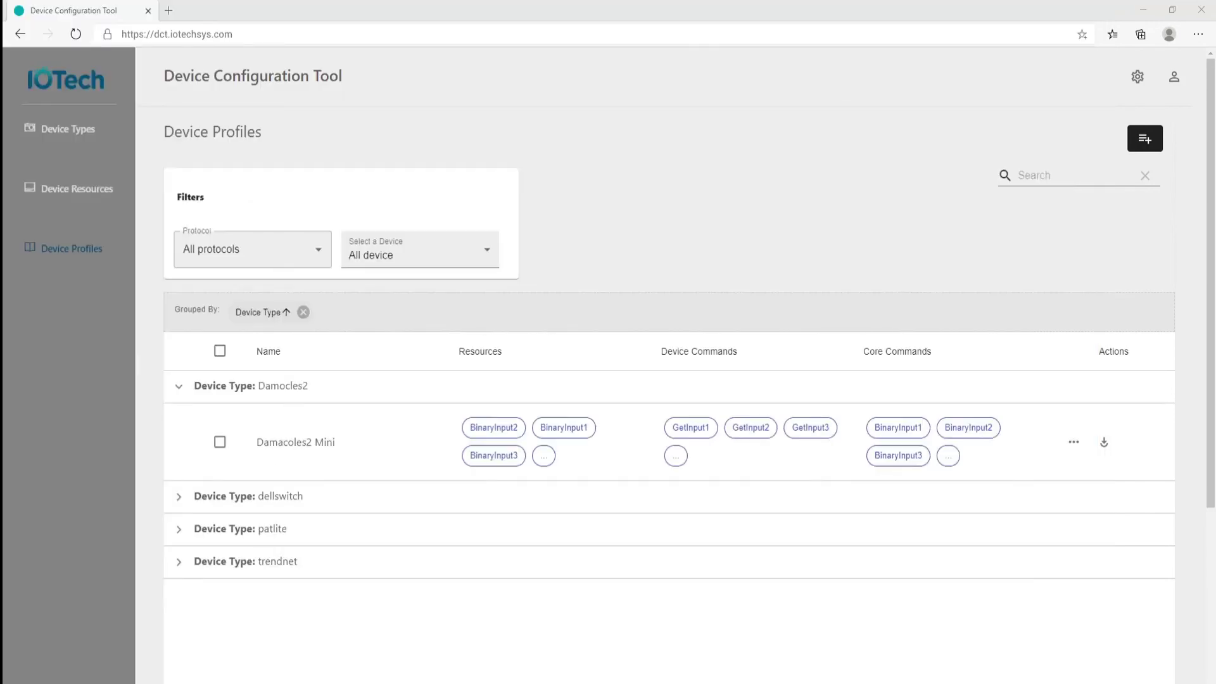